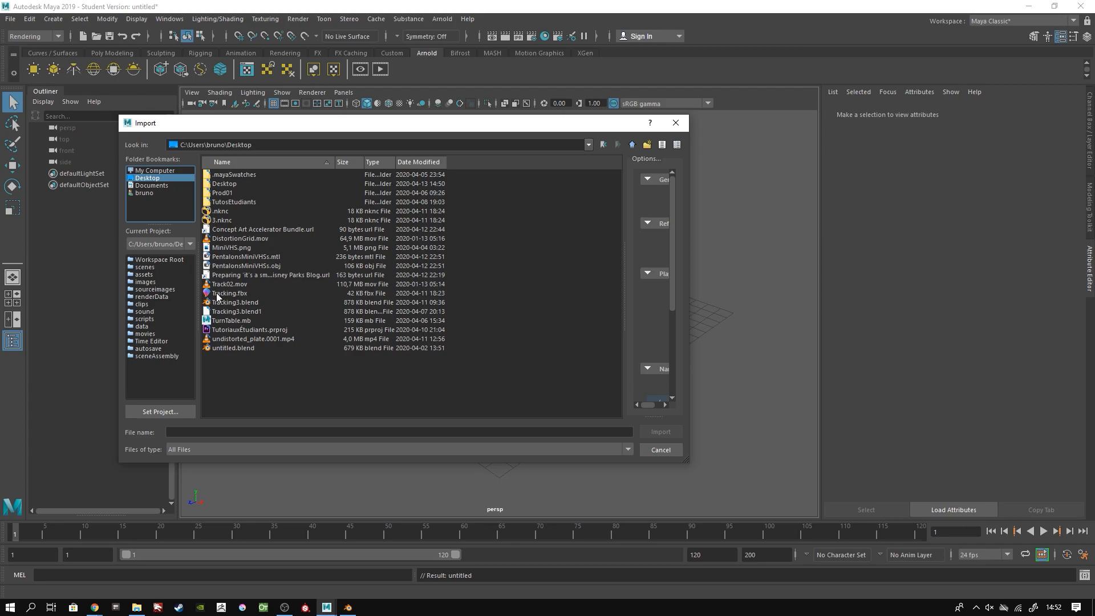
Step: Import Tracking.fbx from the Desktop and frame the imported cube, camera and ground in the perspective view
double_click(217, 293)
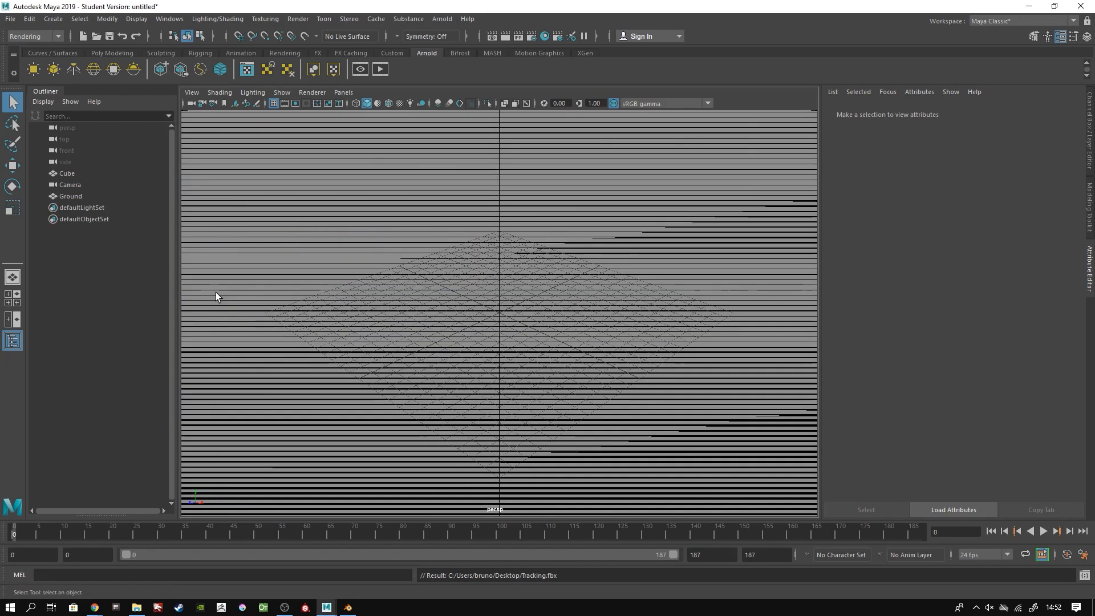
key("a")
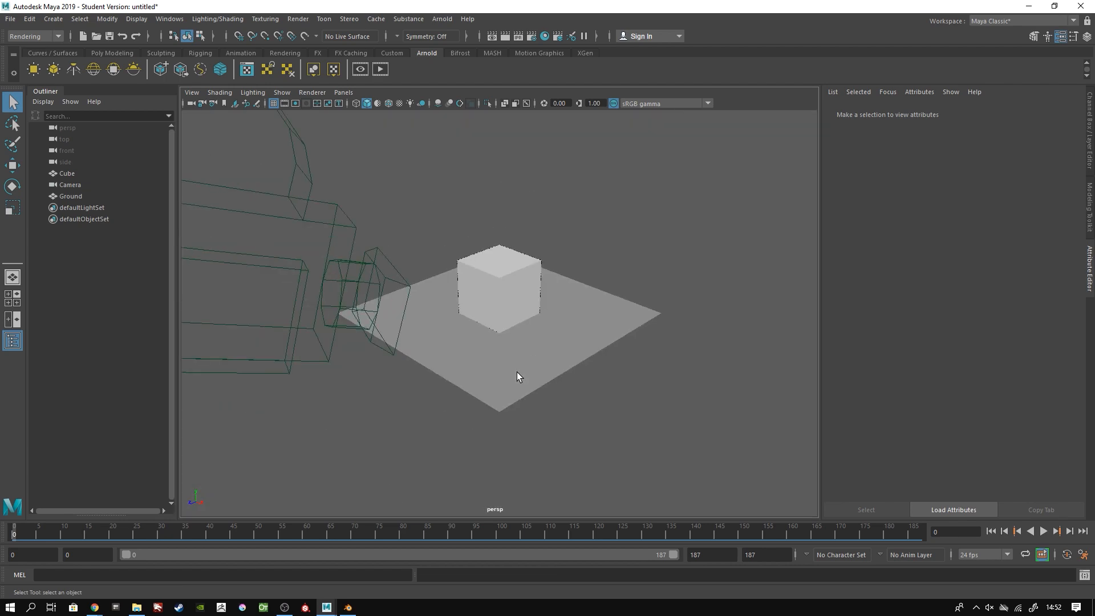
scroll(517, 372, "up", 6)
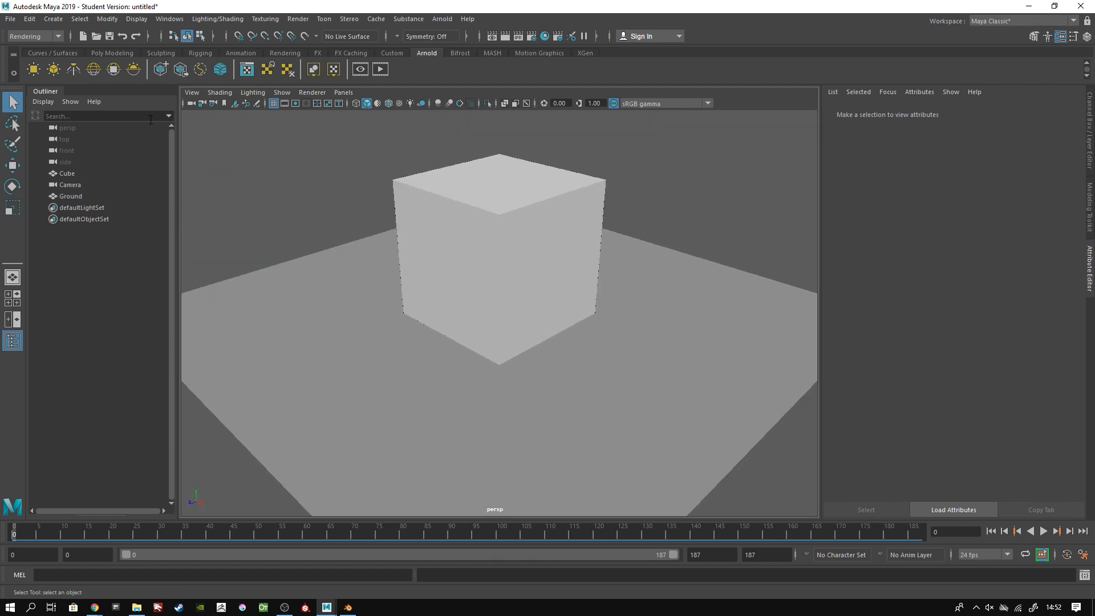
Step: Start a new empty scene, discarding the unsaved changes
left_click(18, 20)
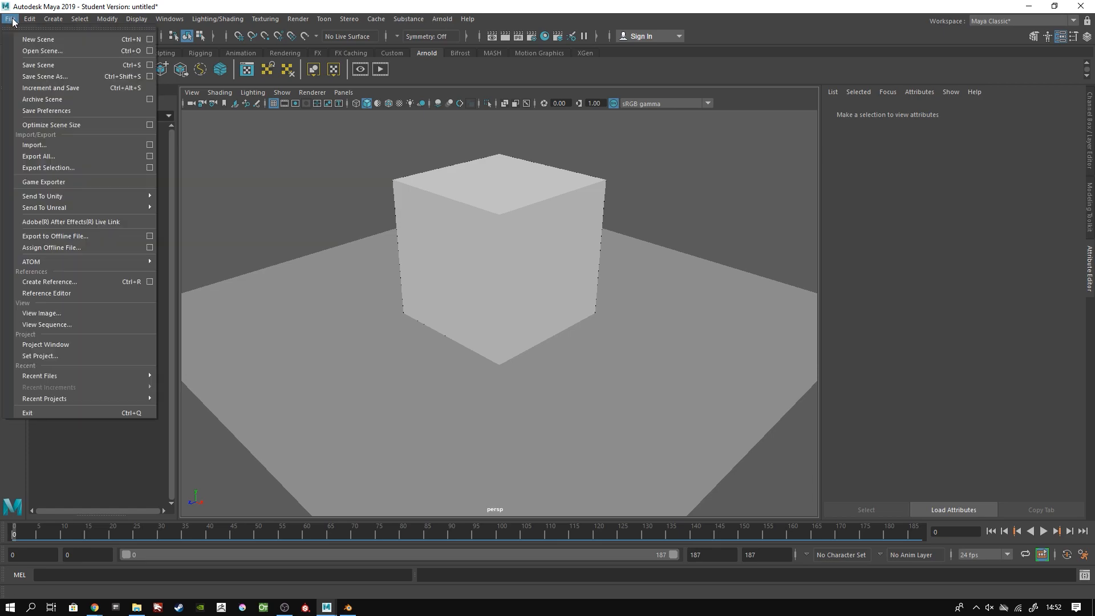
left_click(44, 40)
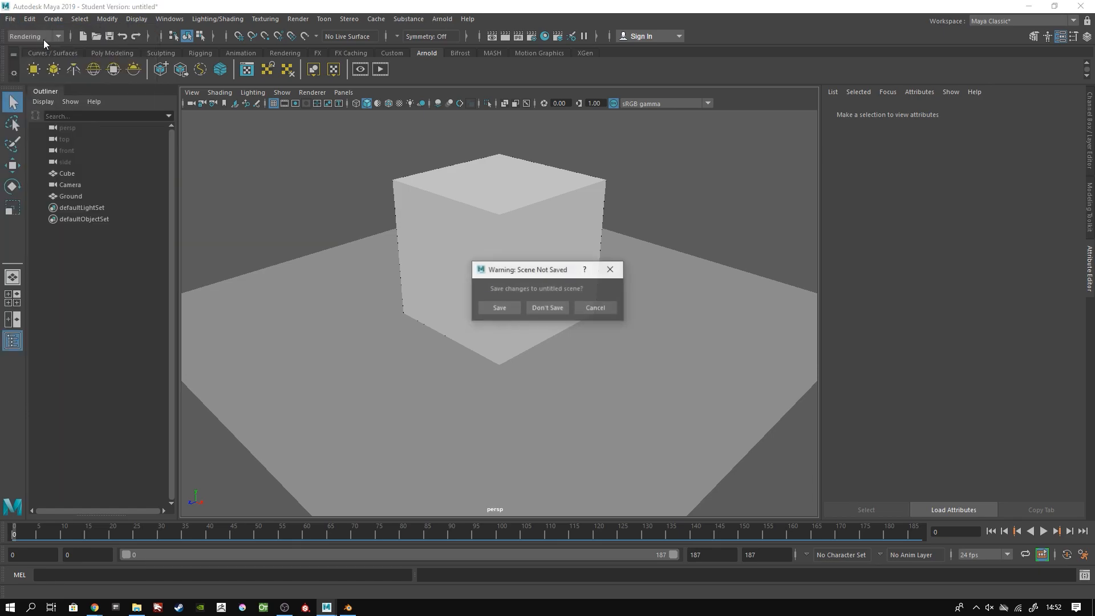
left_click(550, 306)
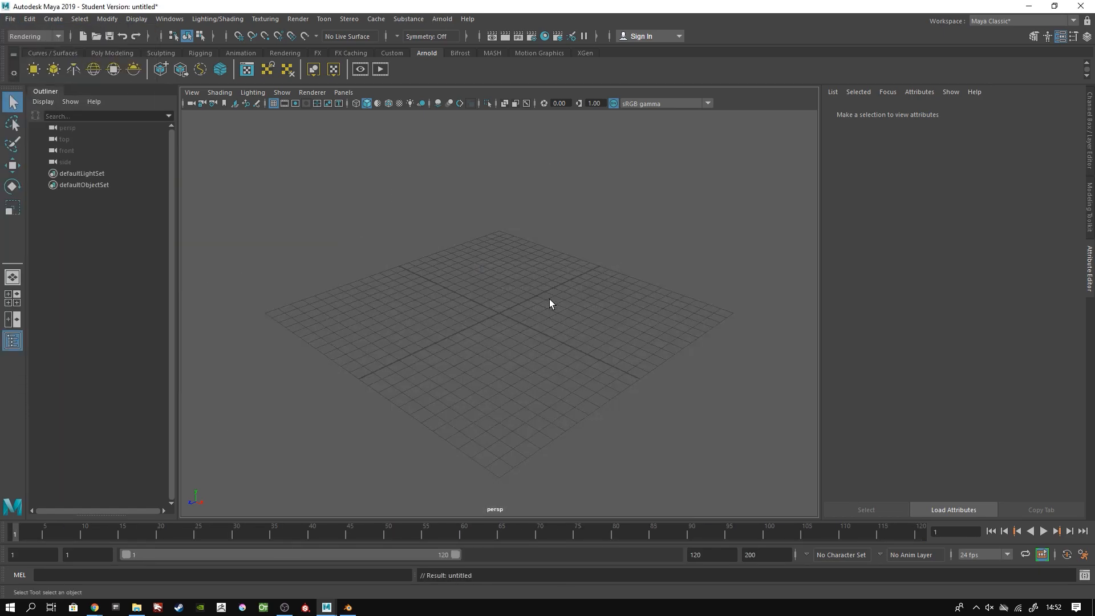
Step: Switch to Blender and prepare an FBX export of Tracking3.blend limited to the Empty, Camera and Mesh object types
left_click(346, 608)
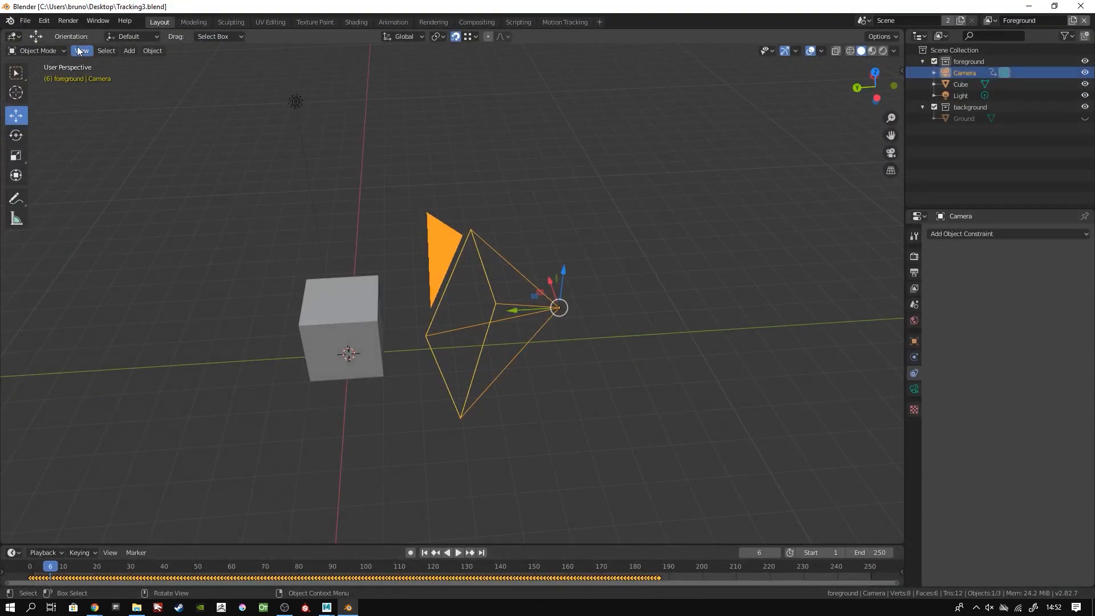
left_click(33, 25)
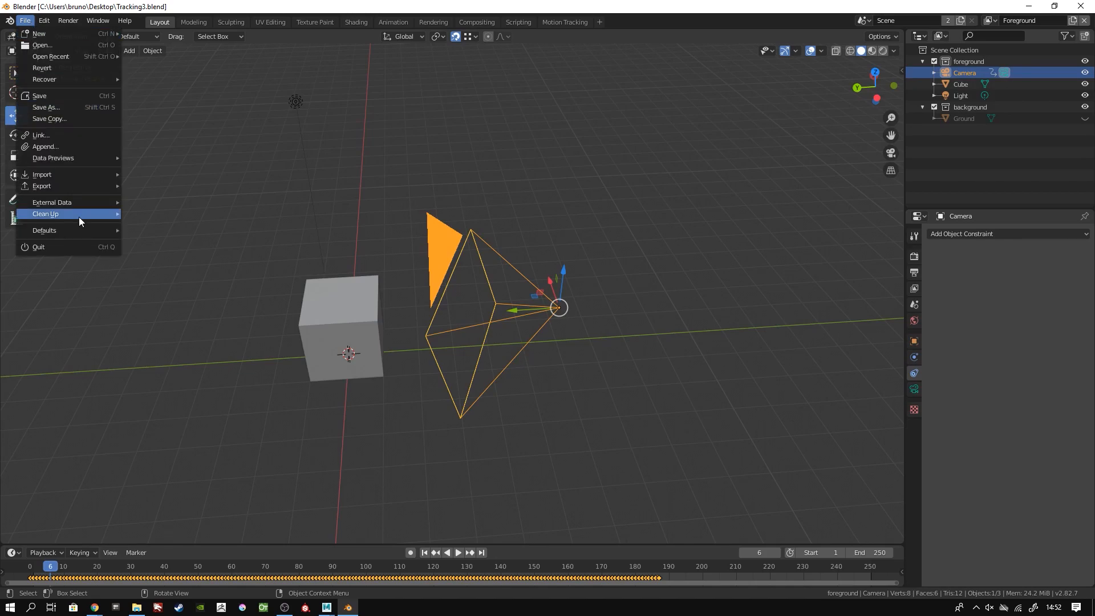
mouse_move(73, 185)
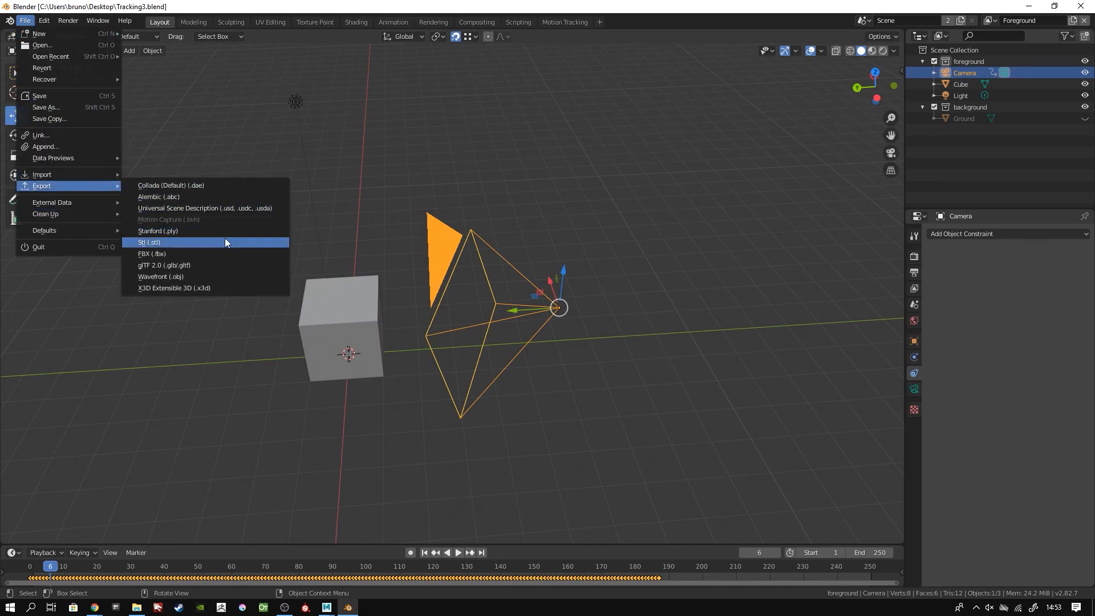
left_click(226, 254)
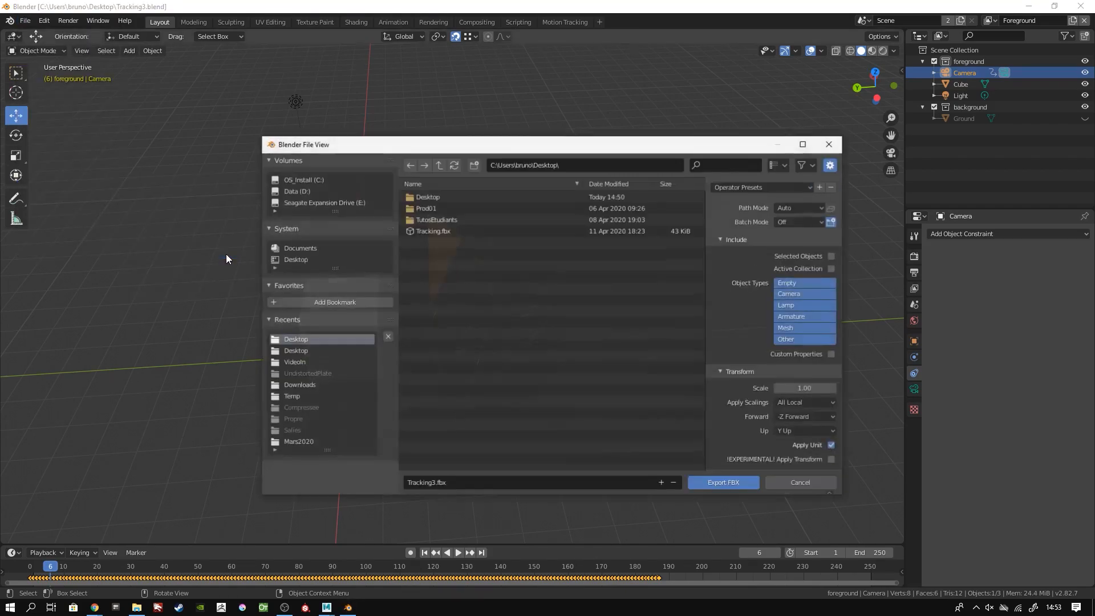
left_click(820, 293)
left_click(813, 283, "shift")
left_click(813, 330, "shift")
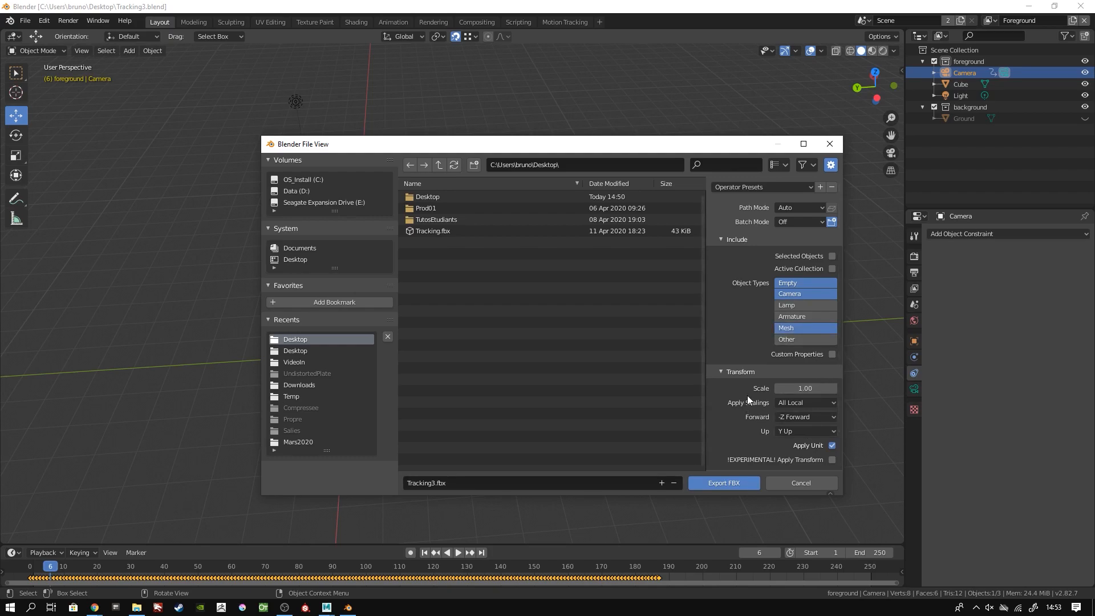
Step: Set the export scale to 0.01 and export the scene to the Desktop as Tracking02.fbx
left_click(812, 389)
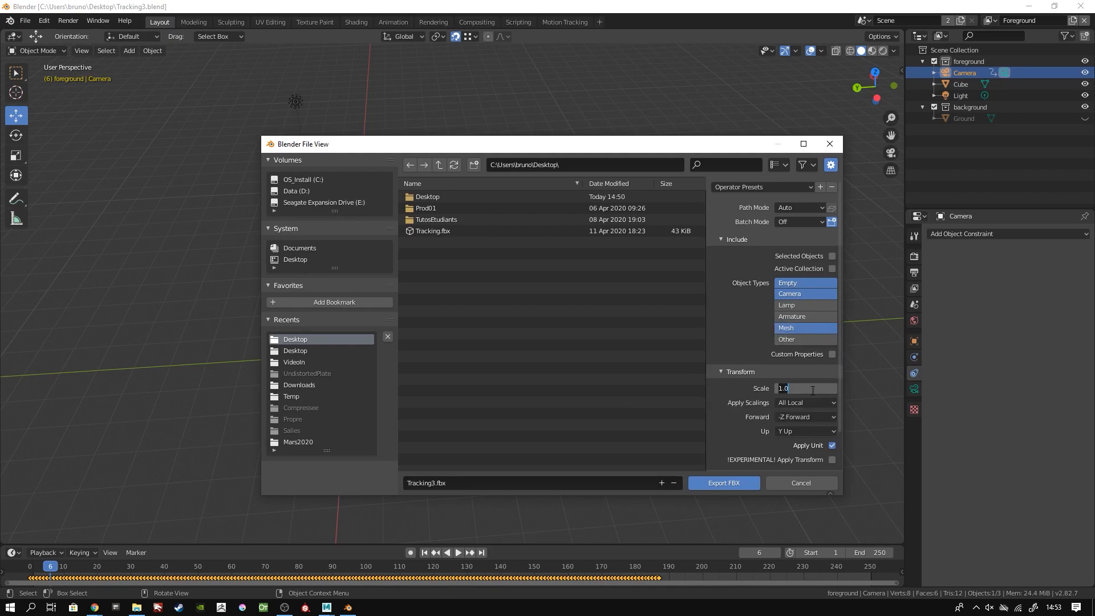
type("0.01")
left_click(437, 483)
left_click(435, 483)
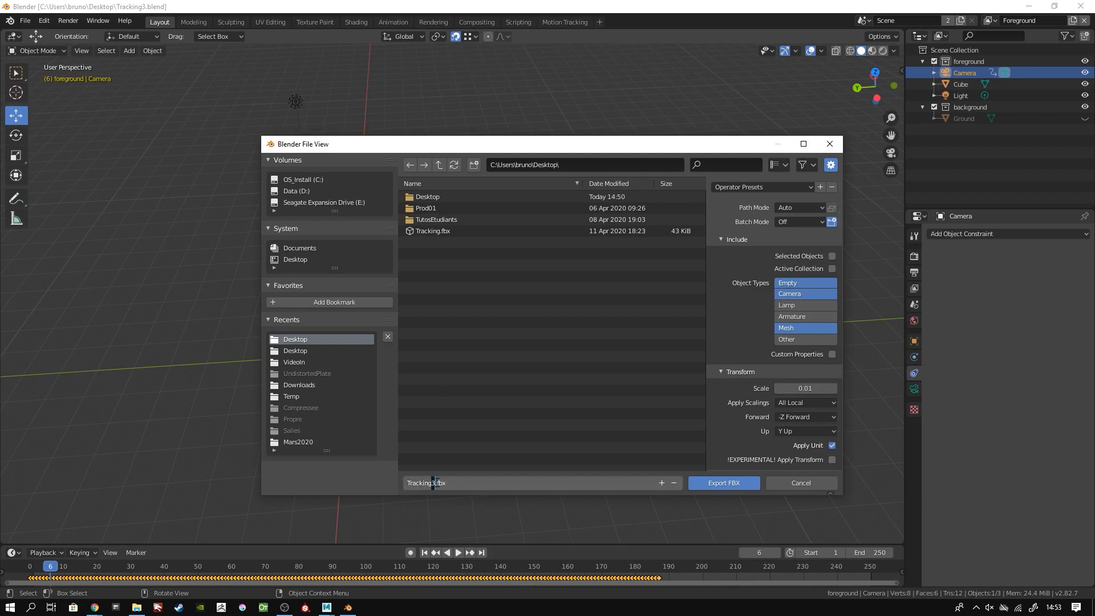
key("BackSpace")
type("02")
left_click(729, 483)
left_click(728, 483)
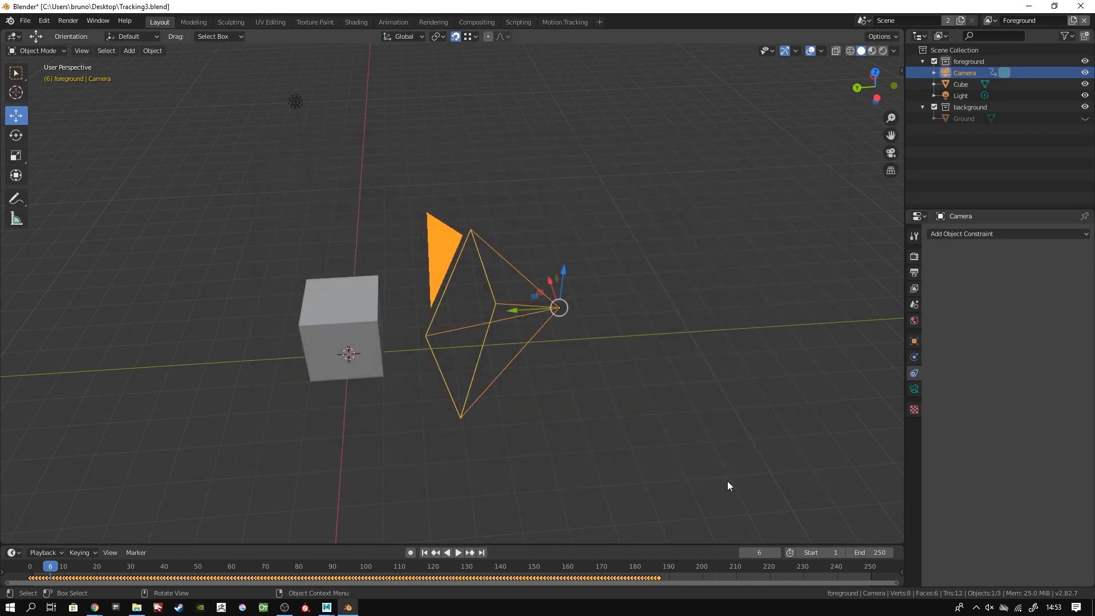
Step: Switch to Maya and import Tracking02.fbx from the Desktop into the empty scene
mouse_move(331, 610)
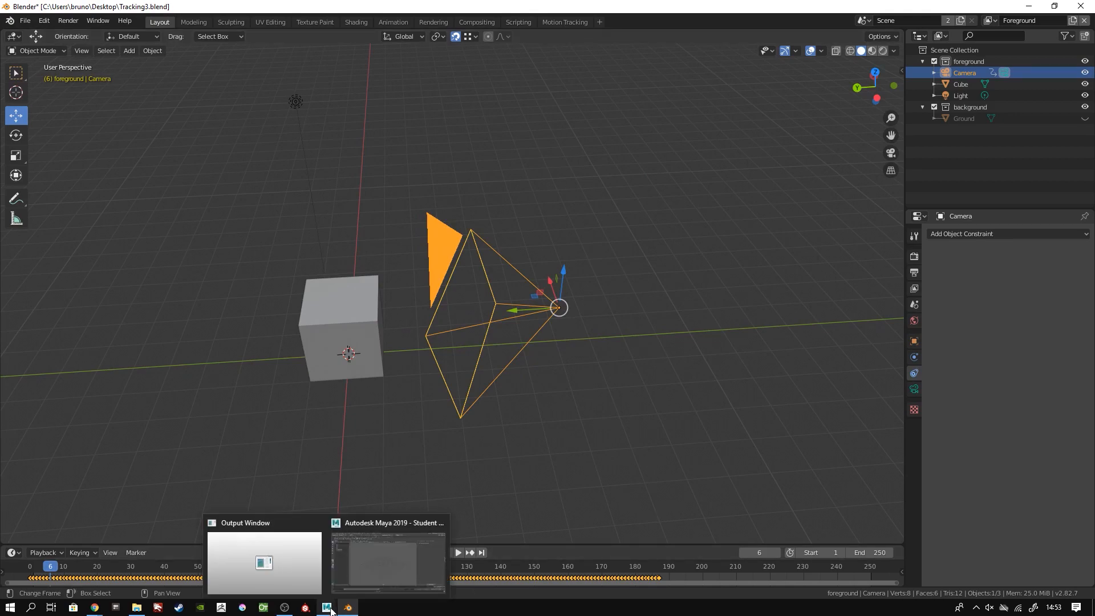
left_click(375, 539)
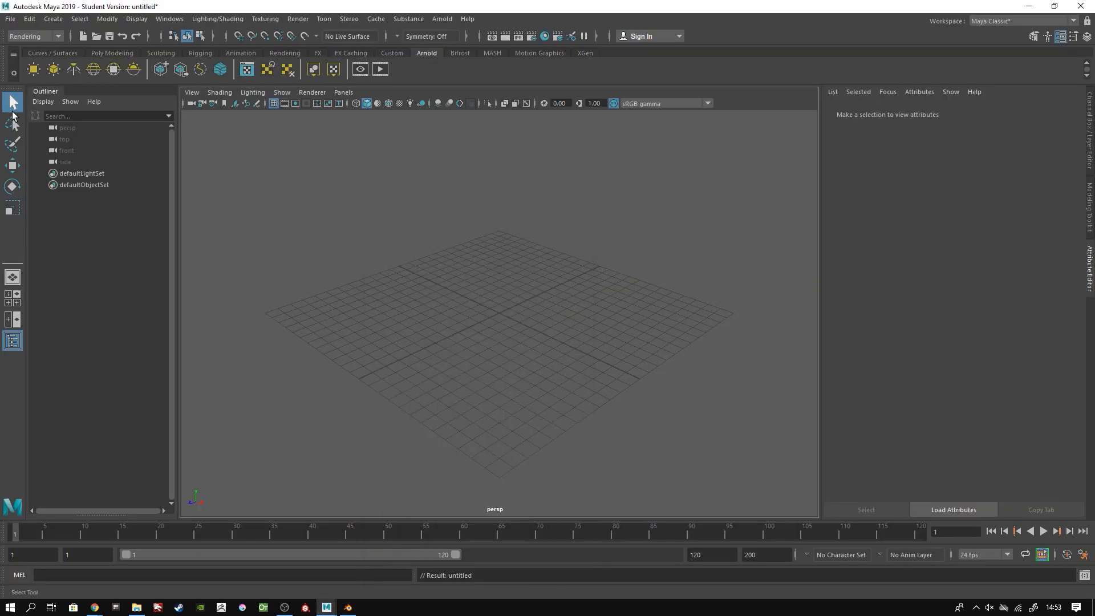
left_click(16, 21)
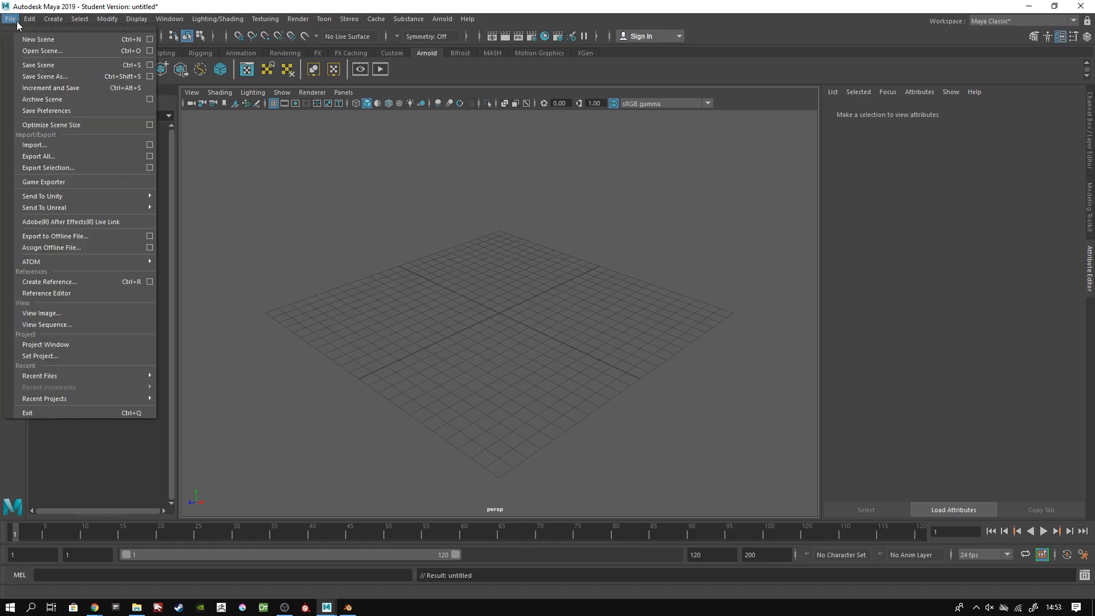
left_click(61, 145)
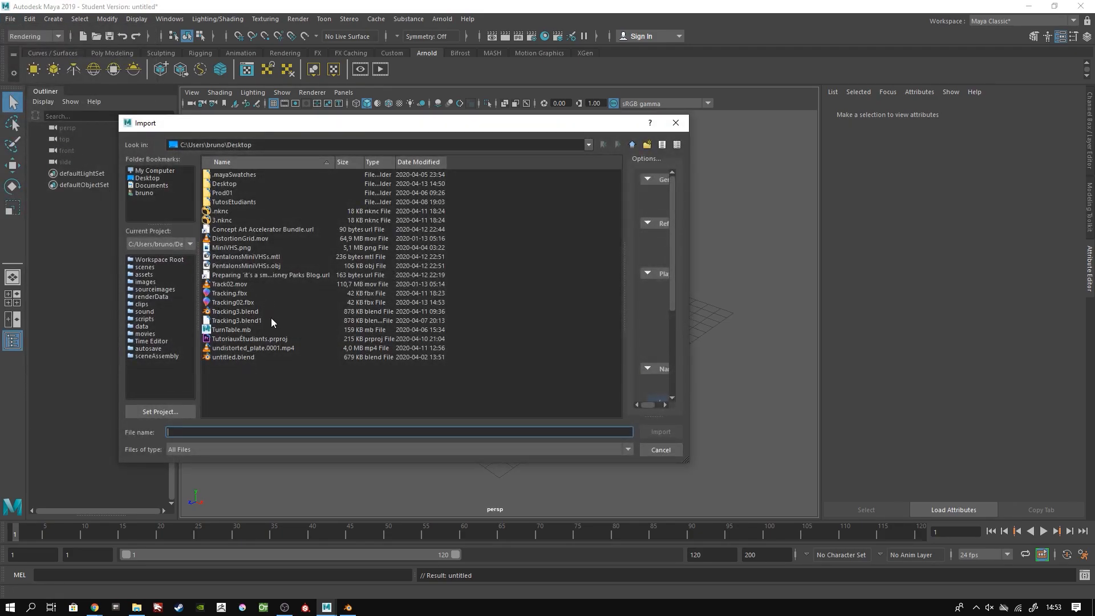
double_click(238, 303)
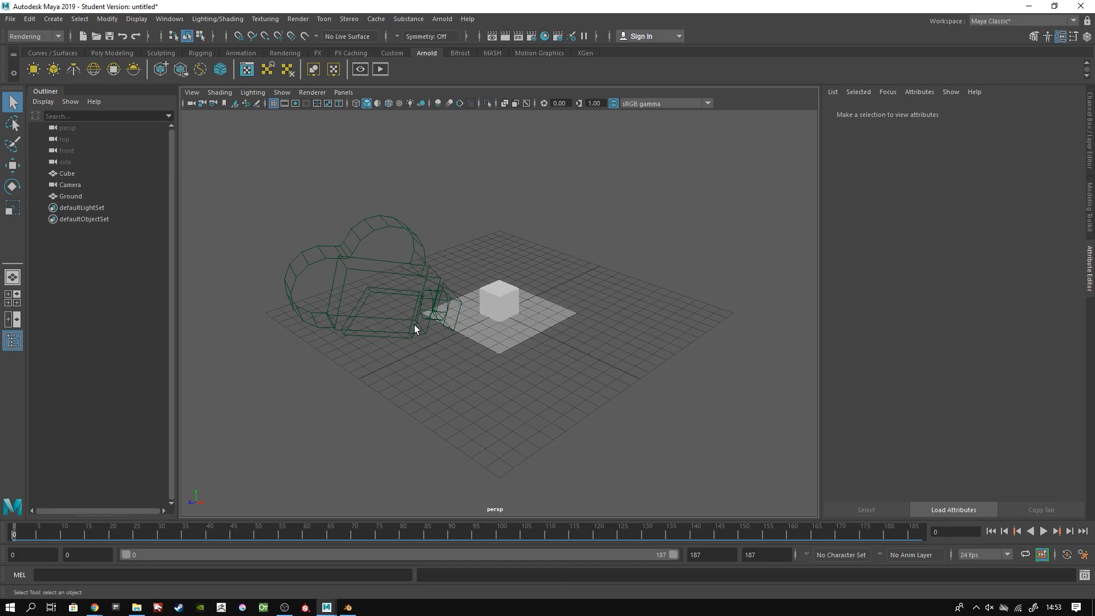
Step: Delete the animation keys on the imported camera's Scale X, Scale Y and Scale Z channels
left_click(414, 325)
left_click(1091, 150)
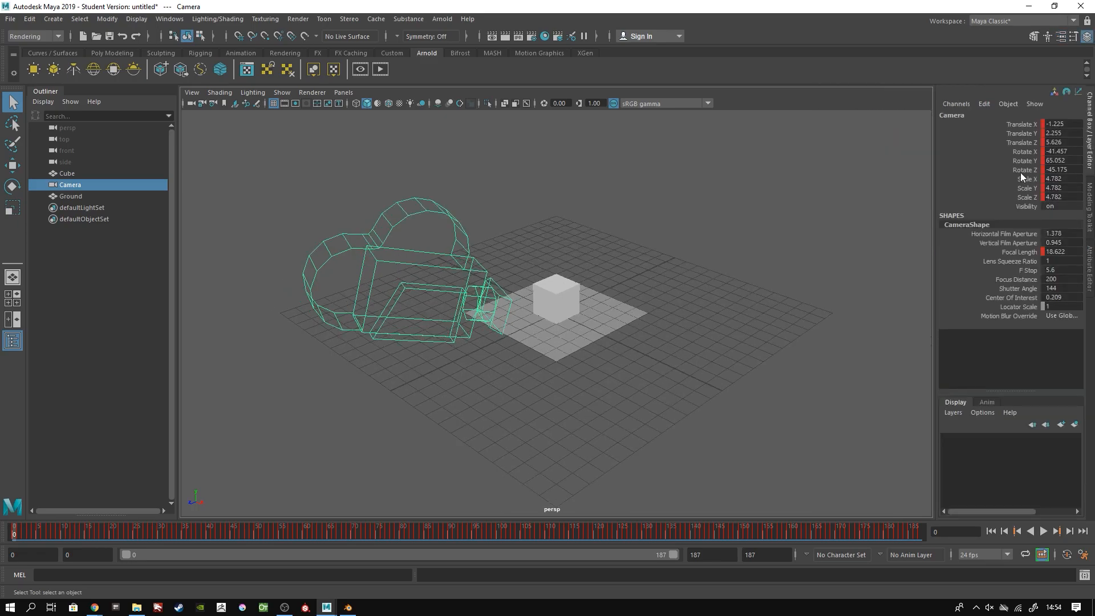
left_click_drag(1022, 177, 1027, 197)
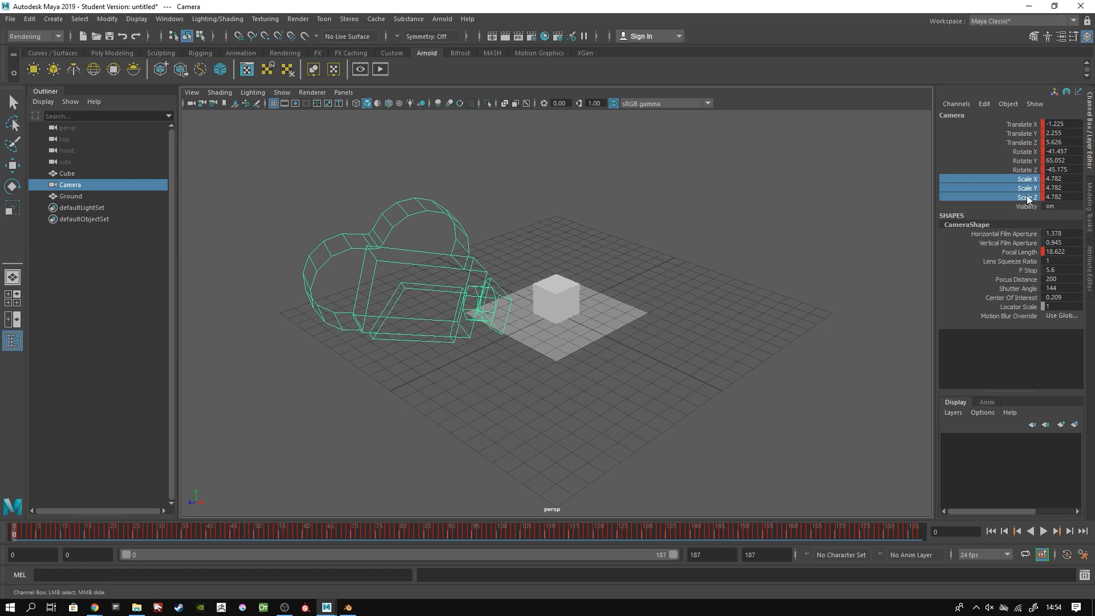
right_click(1026, 197)
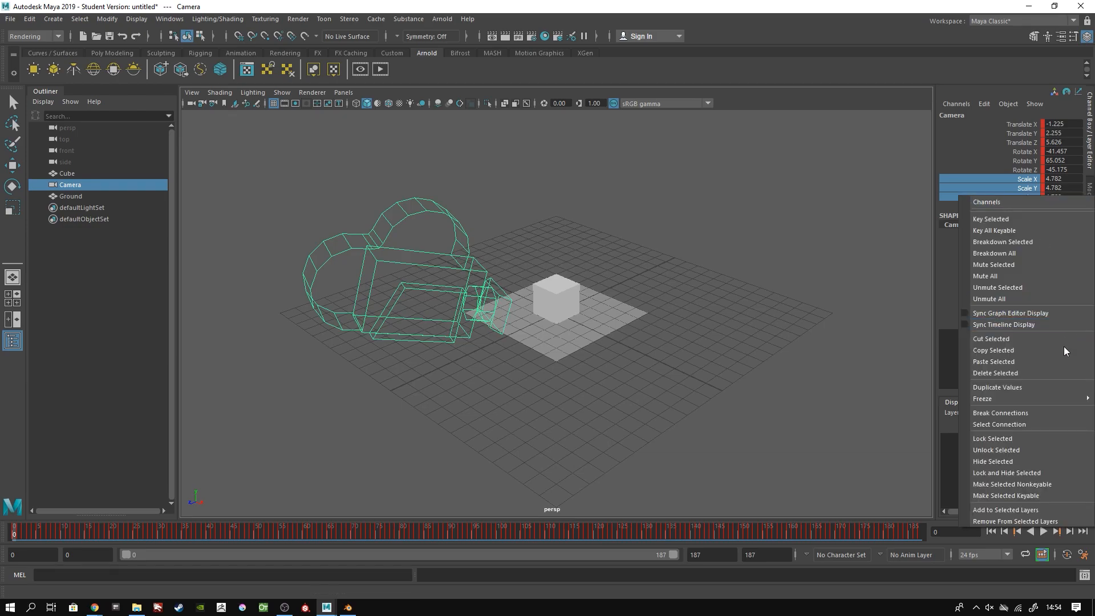
left_click(1030, 373)
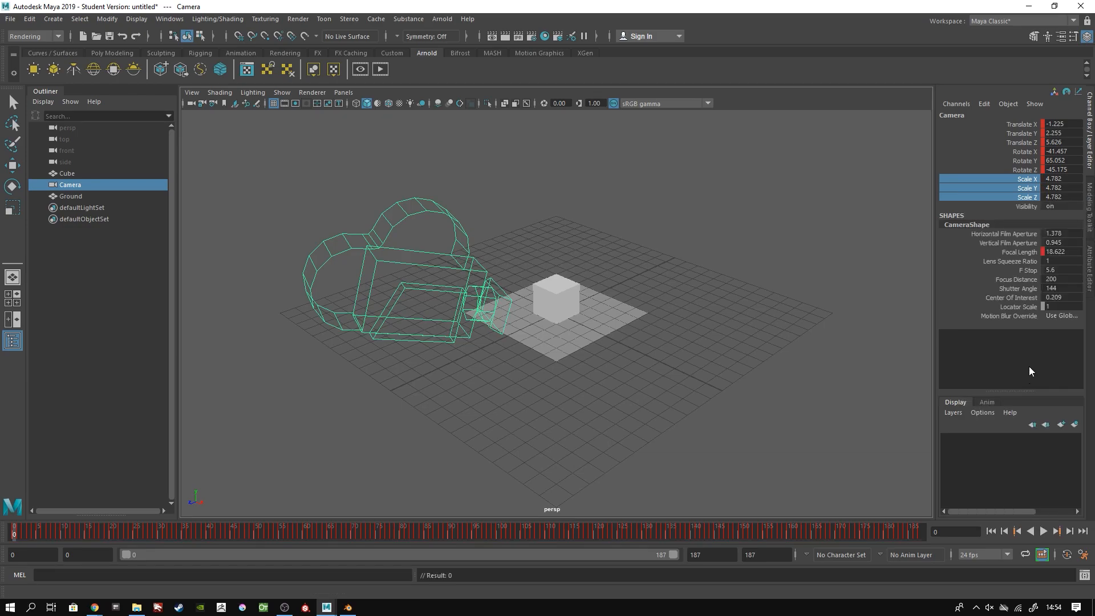
Step: Set the camera's Scale X, Scale Y and Scale Z to 1
left_click(1060, 179)
type("1")
key("Tab")
type("1")
key("Tab")
type("1")
key("Return")
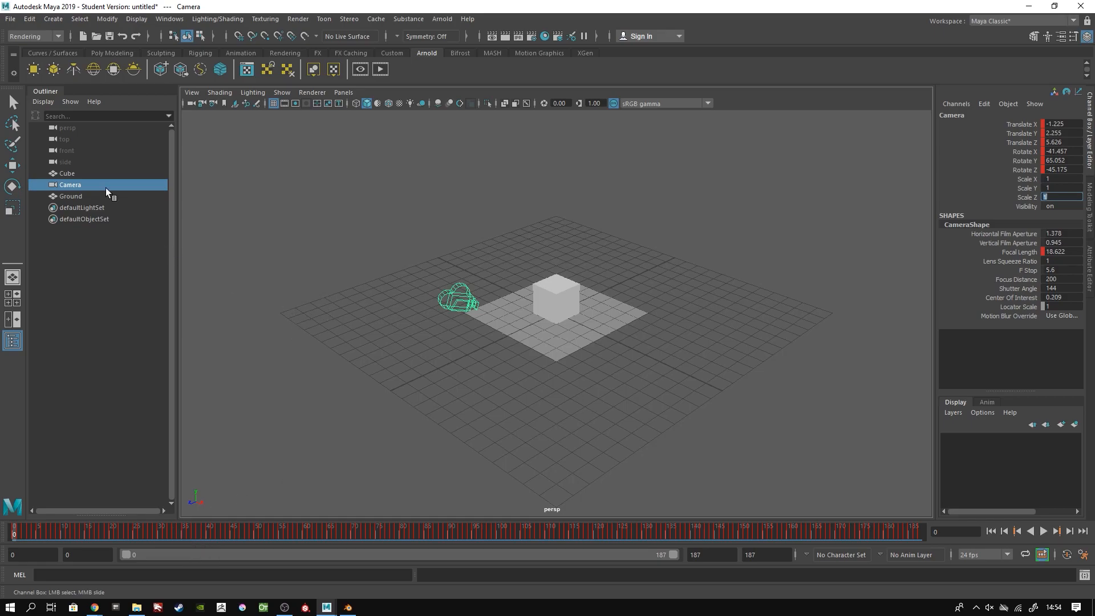
Step: Scale up the Ground plane's face uniformly so it extends well beyond the grid, keeping the object's own scale at 1
left_click(63, 172)
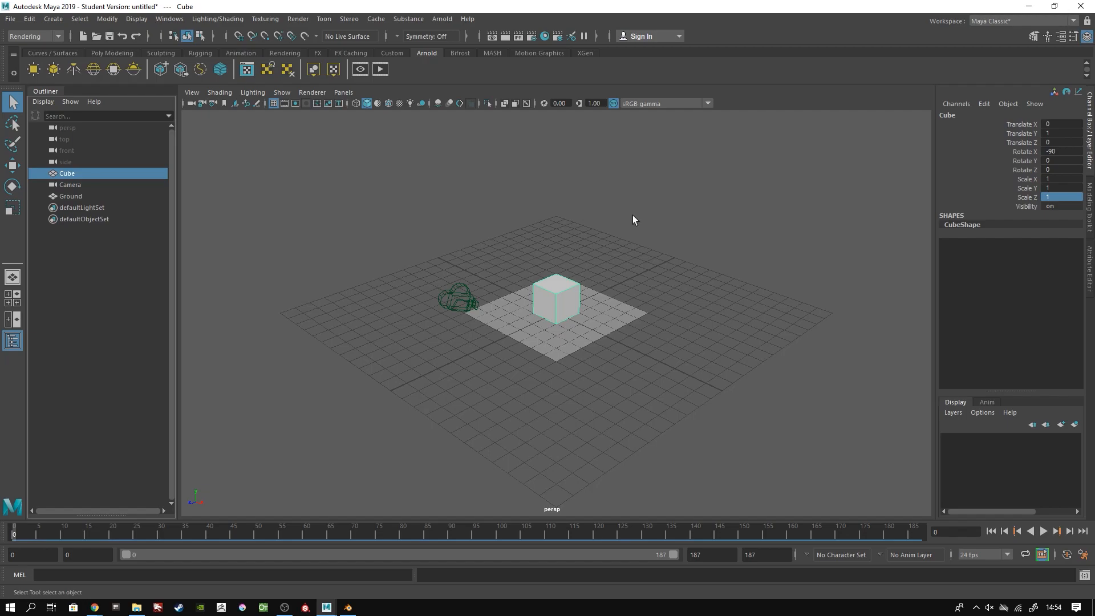
left_click(80, 196)
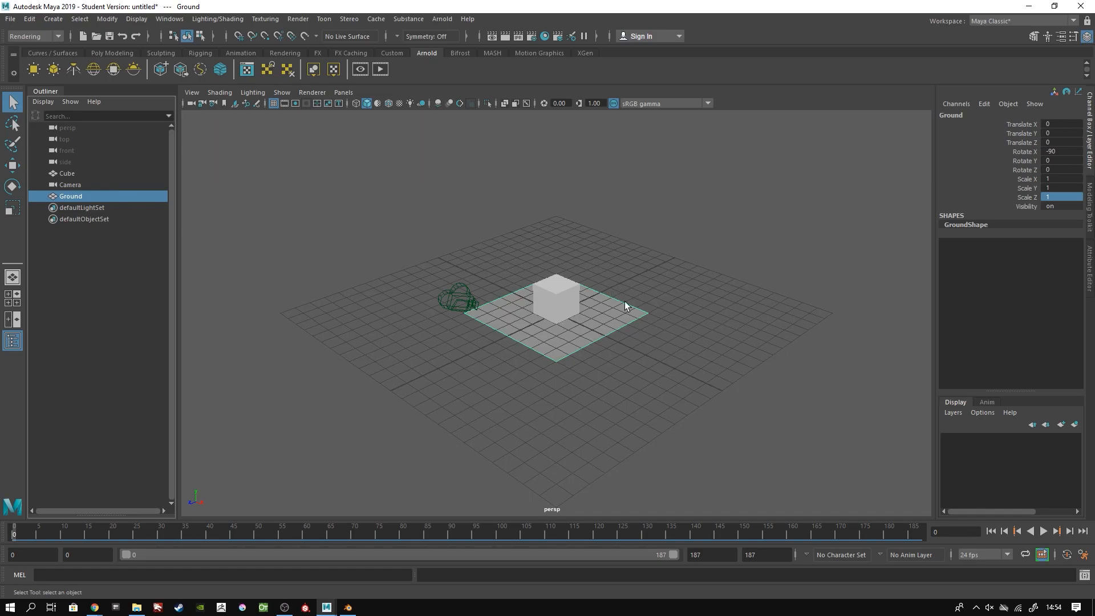
scroll(595, 337, "up", 4)
mouse_move(594, 338)
right_mouse_down()
mouse_move(680, 283)
mouse_move(593, 290)
mouse_move(595, 321)
right_mouse_up()
left_click(605, 342)
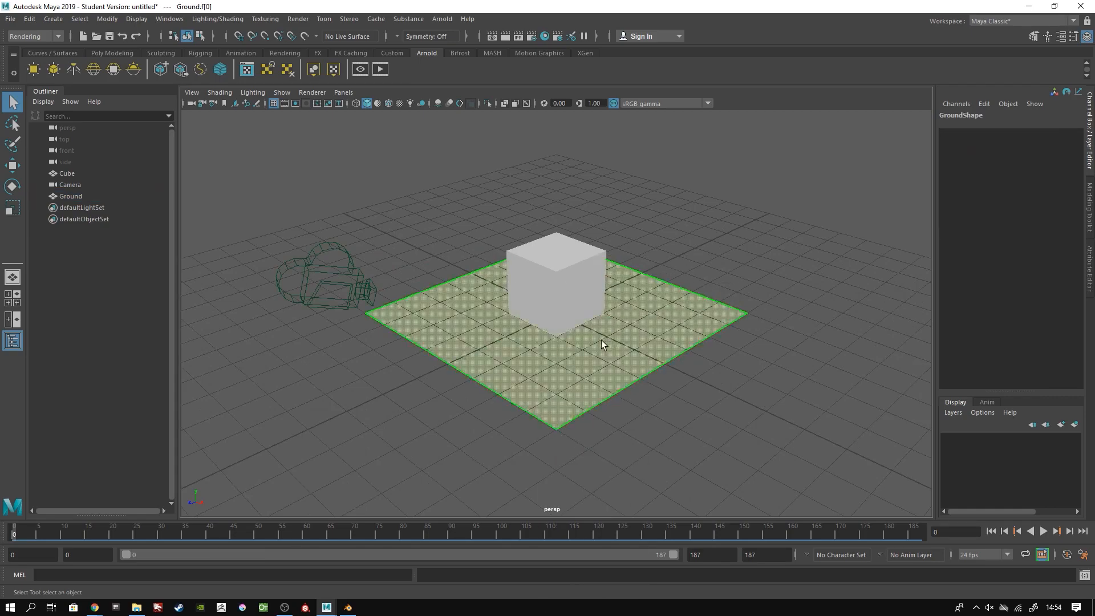
left_click(12, 208)
left_click_drag(557, 313, 914, 114)
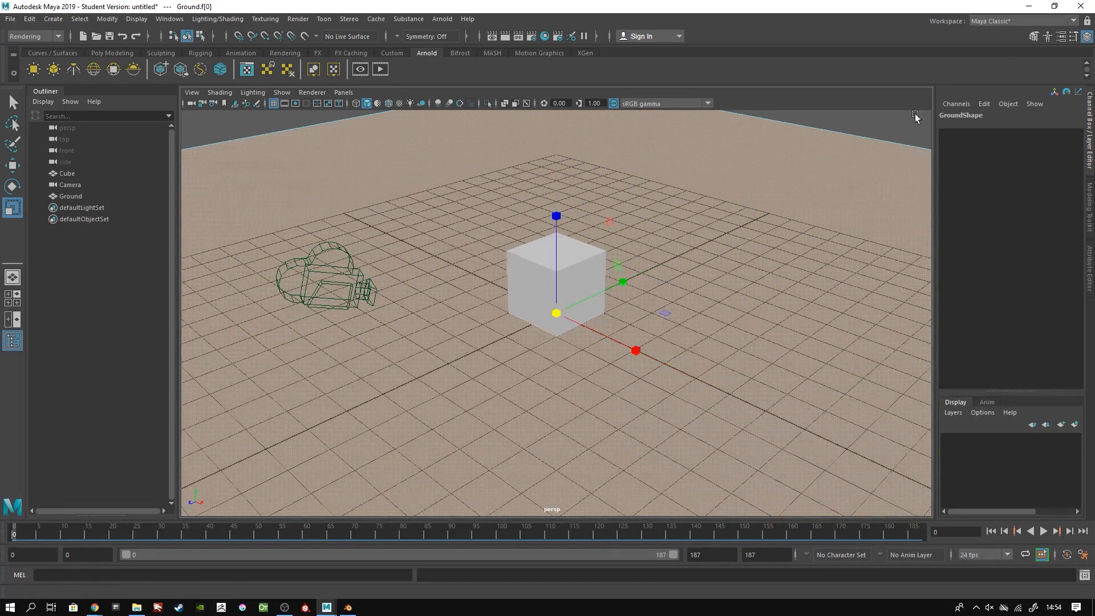
scroll(844, 161, "down", 5)
left_click(848, 165)
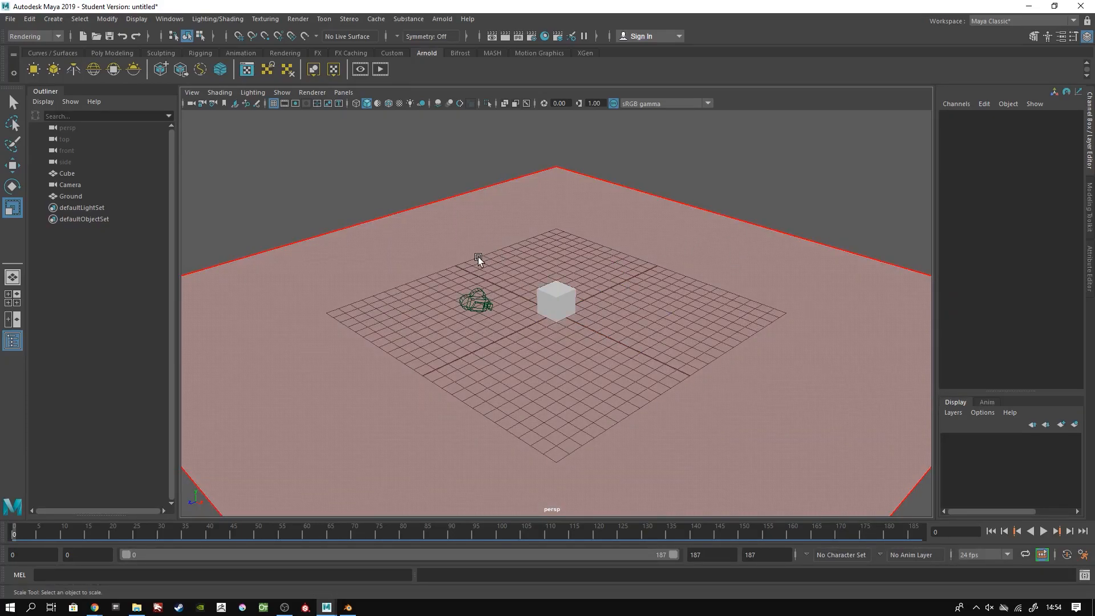
Step: Return to the Select tool and select the whole cube in object mode
left_click(10, 104)
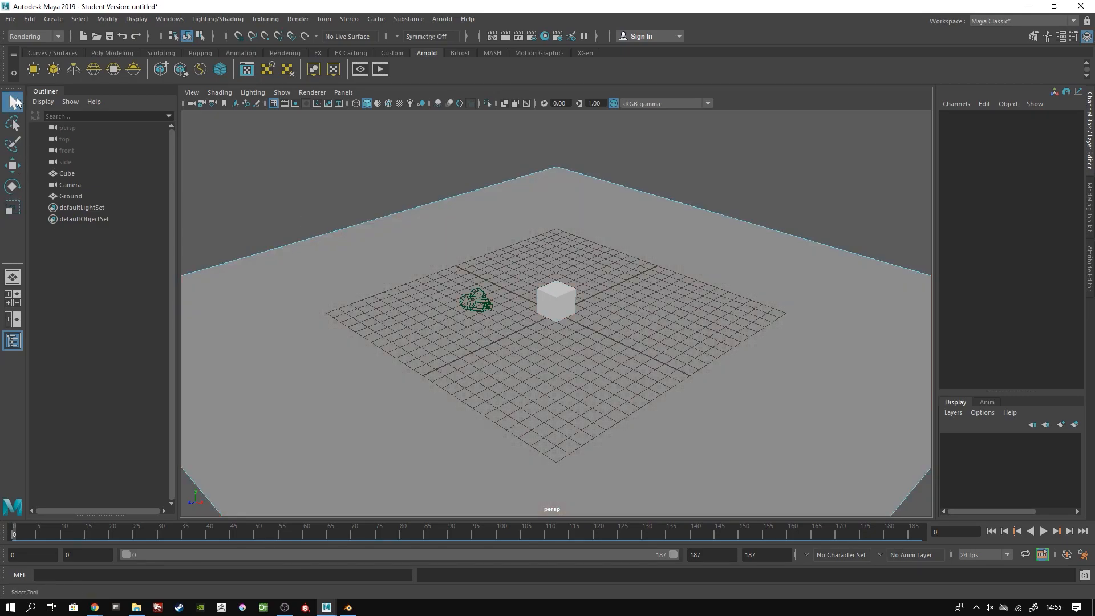
left_click(555, 294)
right_click_drag(557, 290, 607, 264)
left_click(567, 290)
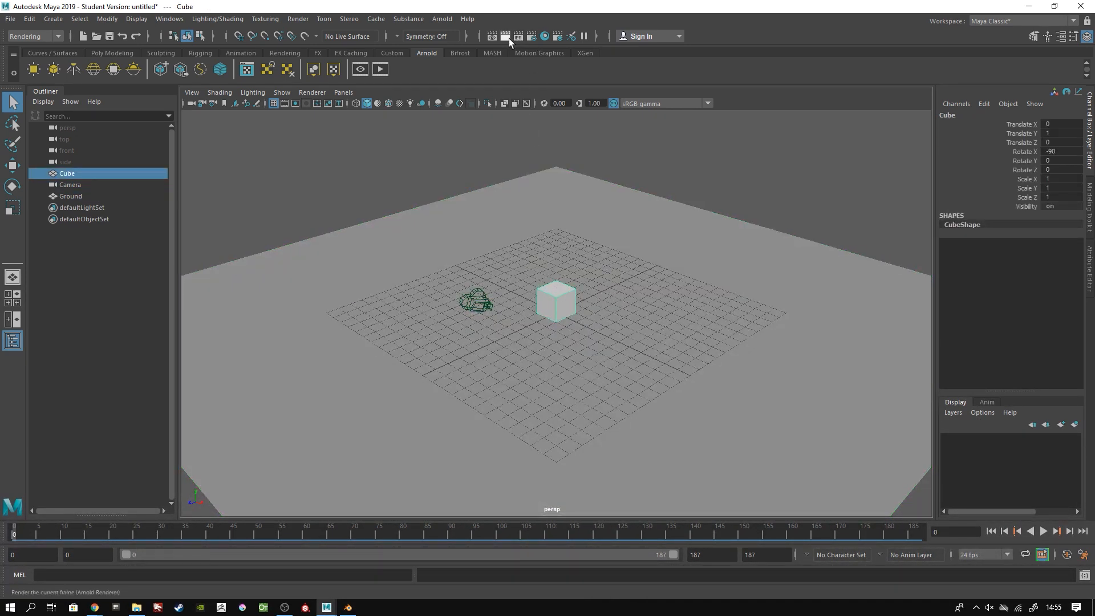
Step: Open Hypershade, search the node list for "aistandar" and create an aiStandardSurface material
left_click(546, 36)
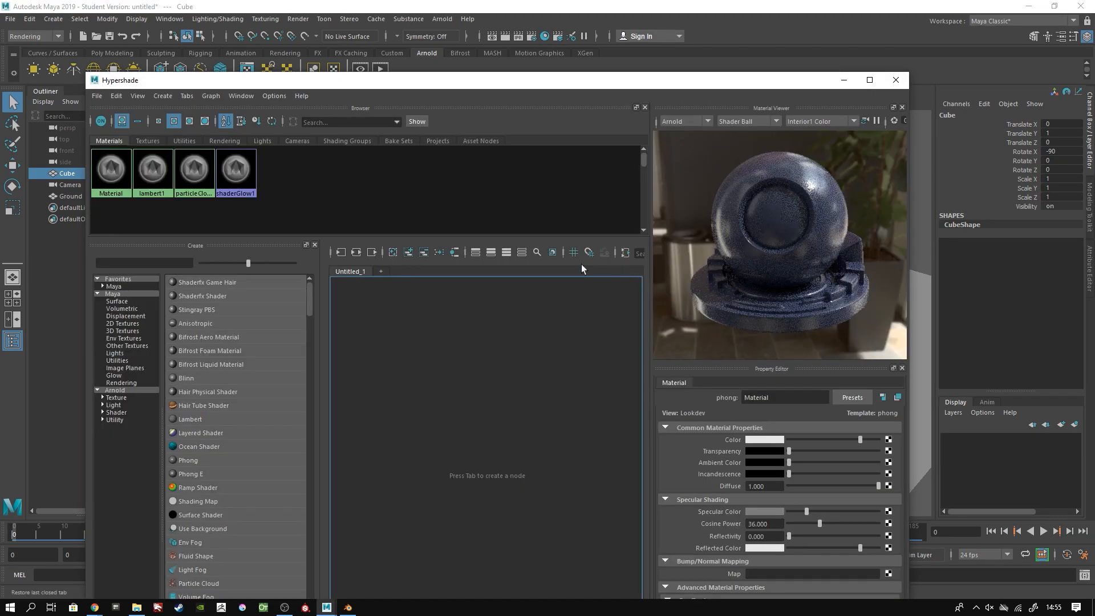
left_click(132, 263)
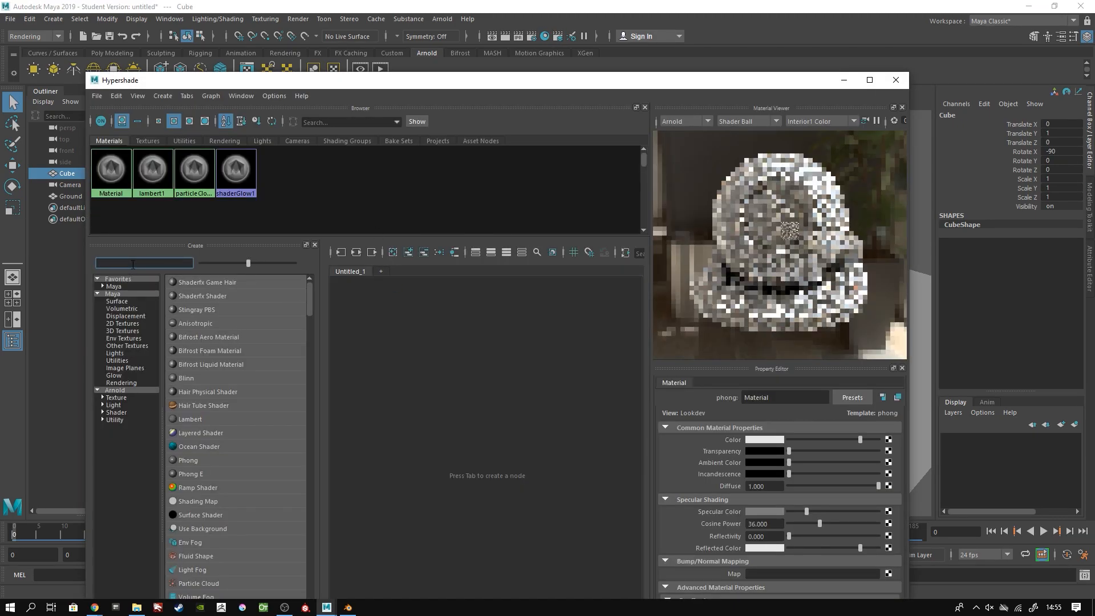
type("aista")
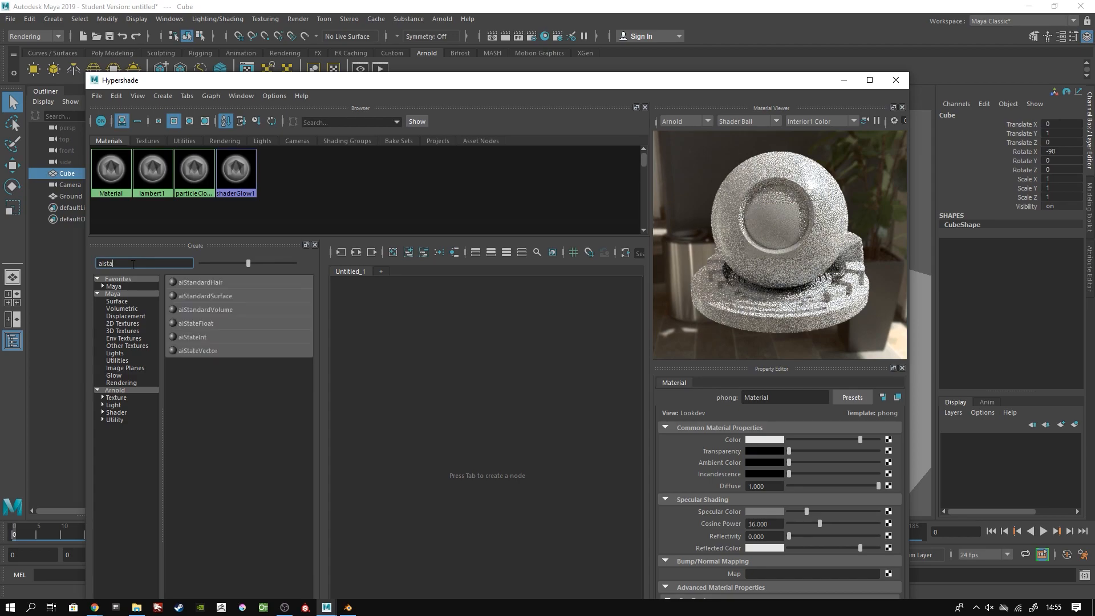
type("ndar")
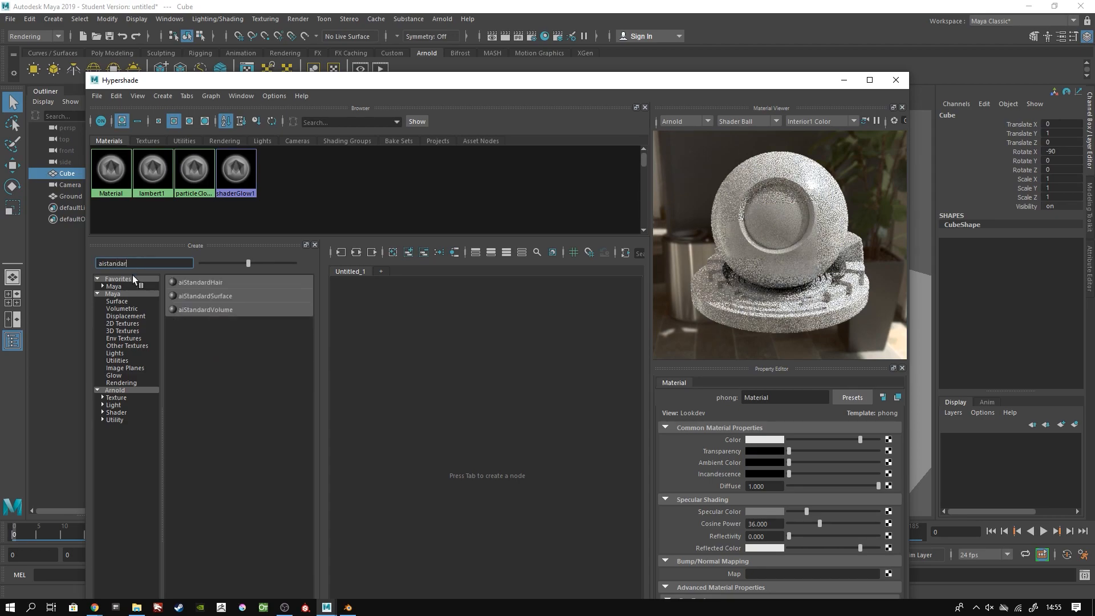
left_click(190, 297)
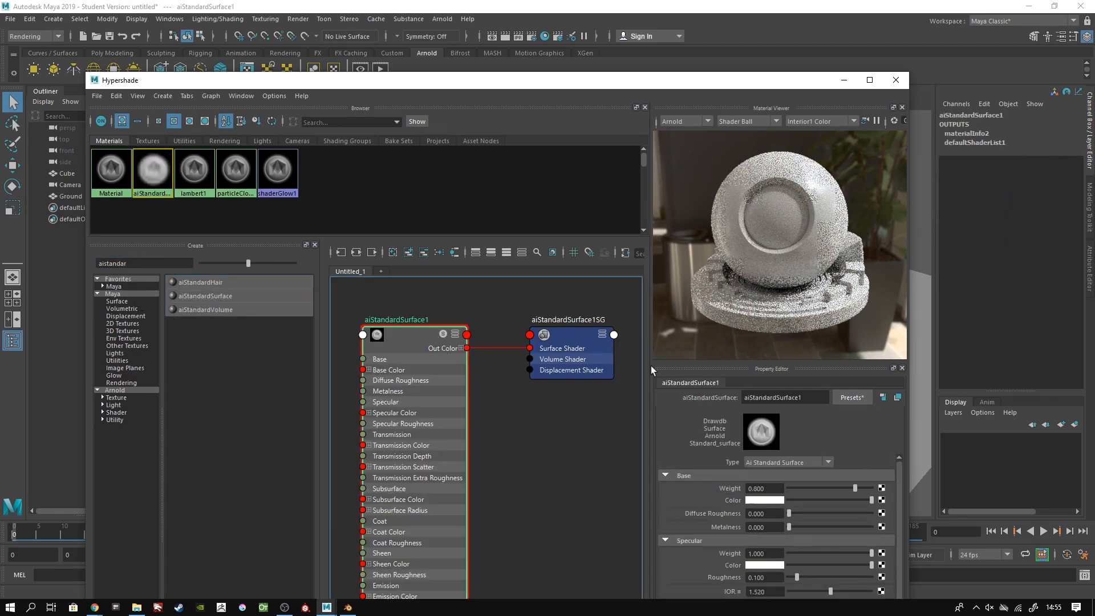
Step: Set the aiStandardSurface material's base color to a medium blue-violet
left_click(779, 502)
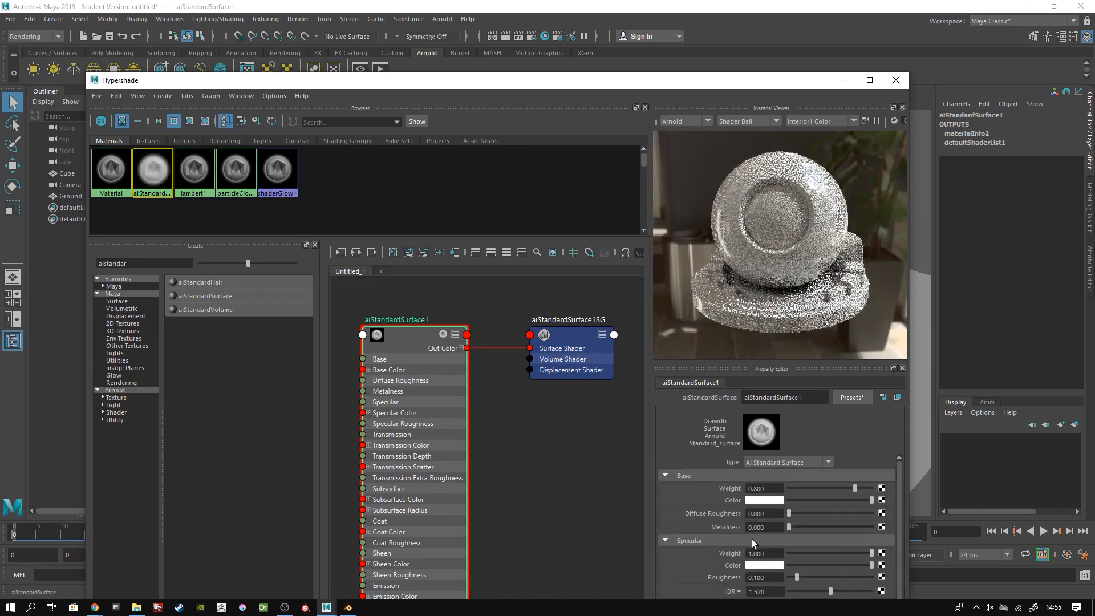
left_click(776, 500)
left_click_drag(759, 532, 788, 556)
left_click(765, 543)
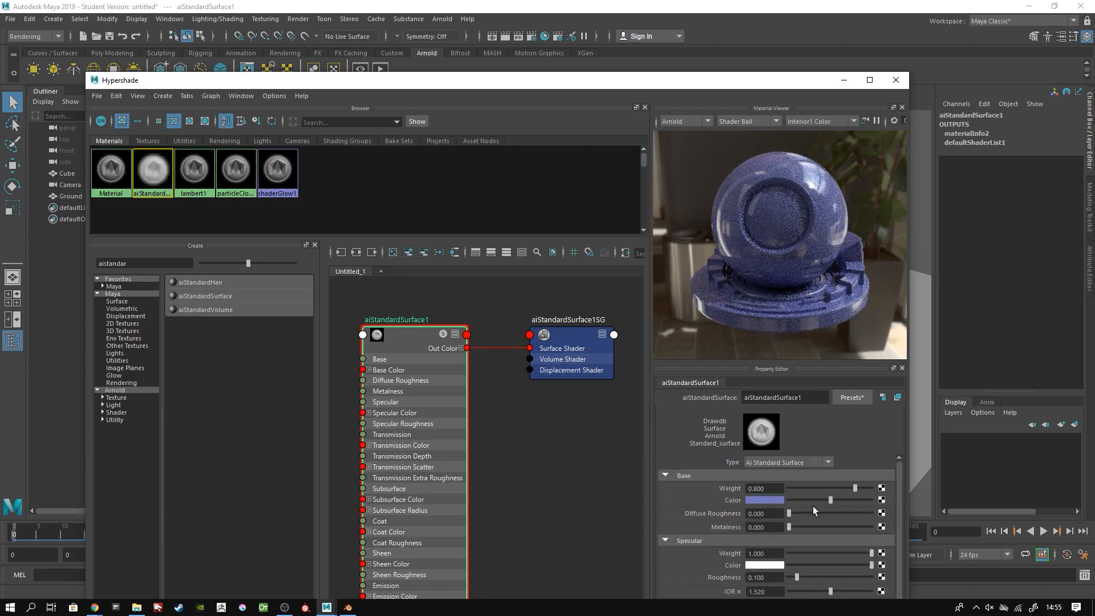
Step: Set the material's specular roughness to about 0.329 and its specular weight to about 0.594
scroll(813, 505, "down", 2)
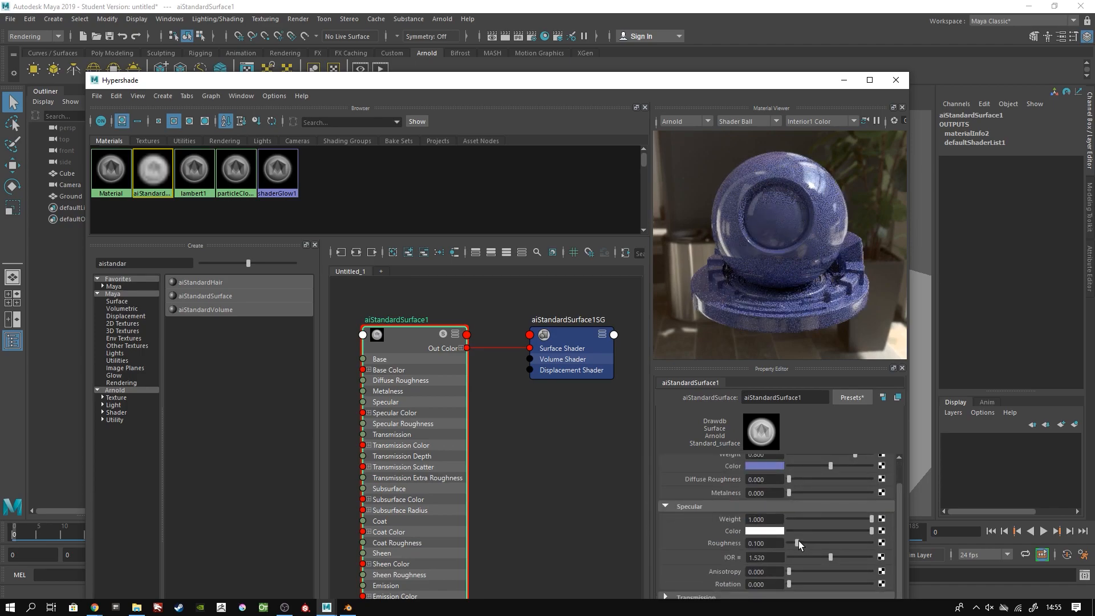
left_click_drag(811, 541, 816, 542)
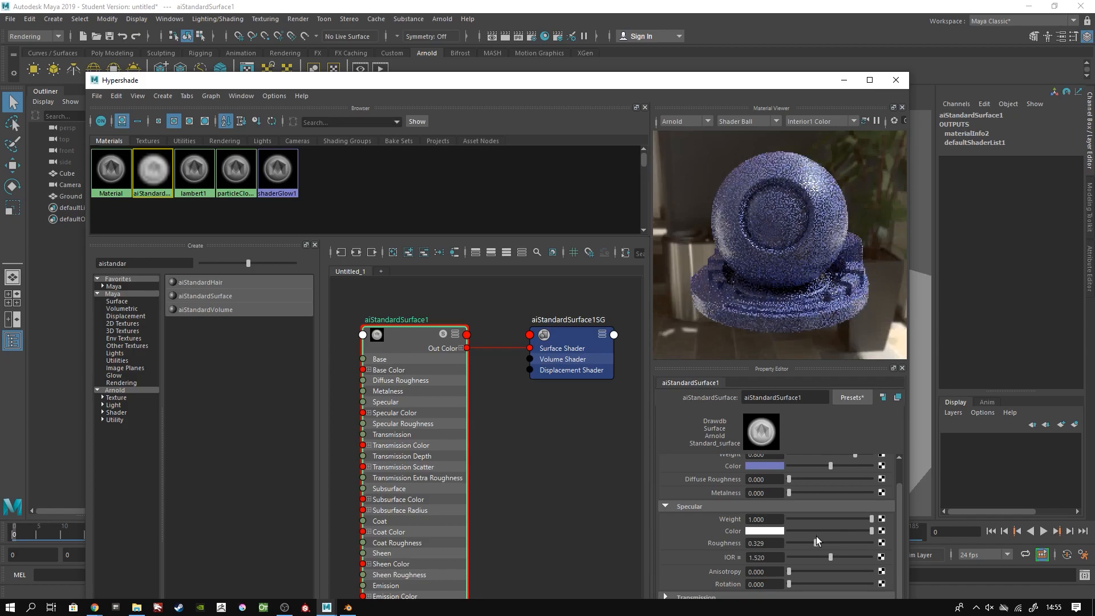
left_click_drag(872, 520, 838, 519)
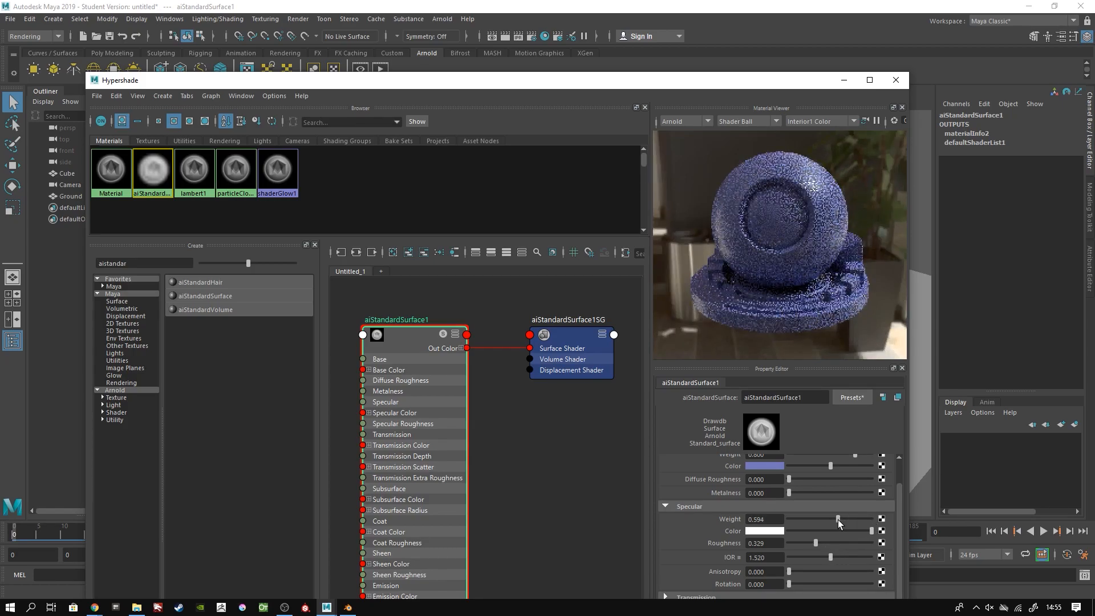
Step: Assign the blue aiStandardSurface material to the cube and close Hypershade
left_click_drag(506, 87, 835, 408)
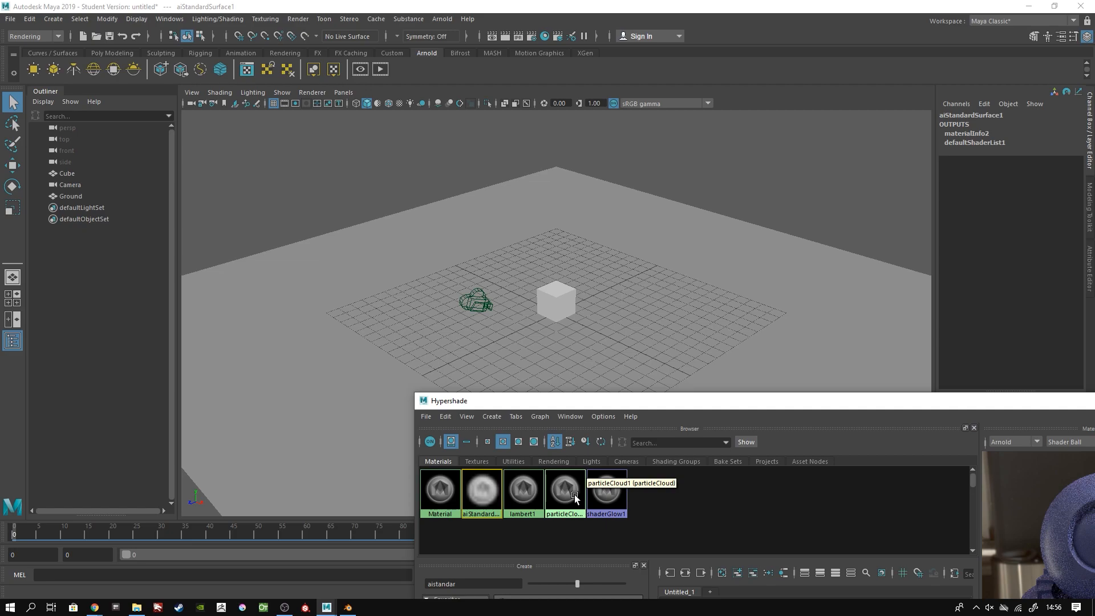
middle_click_drag(575, 496, 556, 296)
left_click_drag(817, 405, 416, 379)
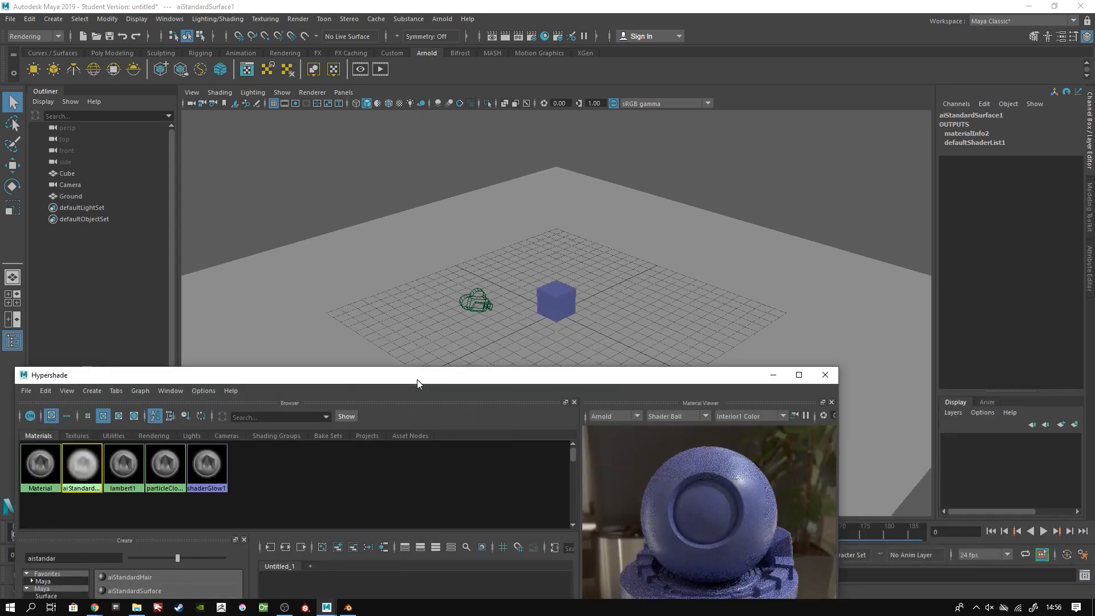
left_click(825, 374)
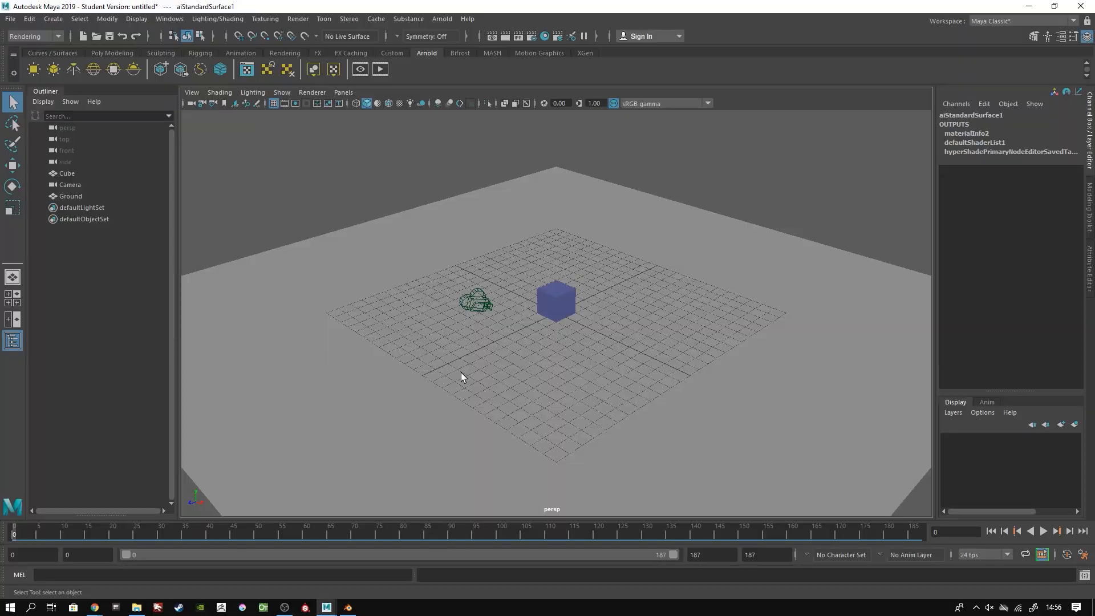
Step: Create an Arnold skydome light and show its SkyDomeLight attributes
scroll(522, 358, "down", 3)
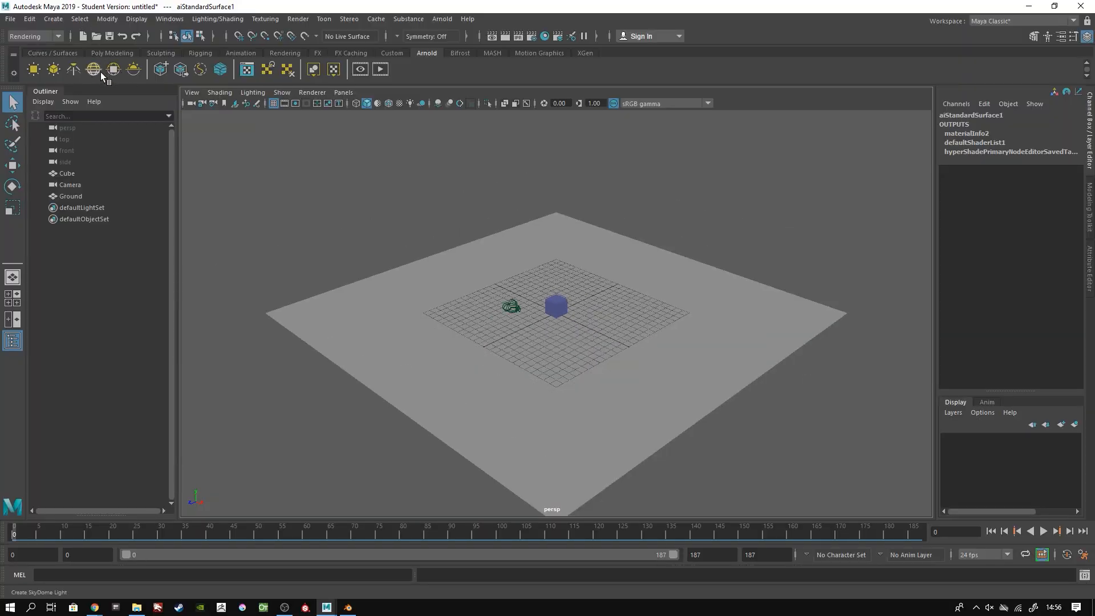
left_click(93, 69)
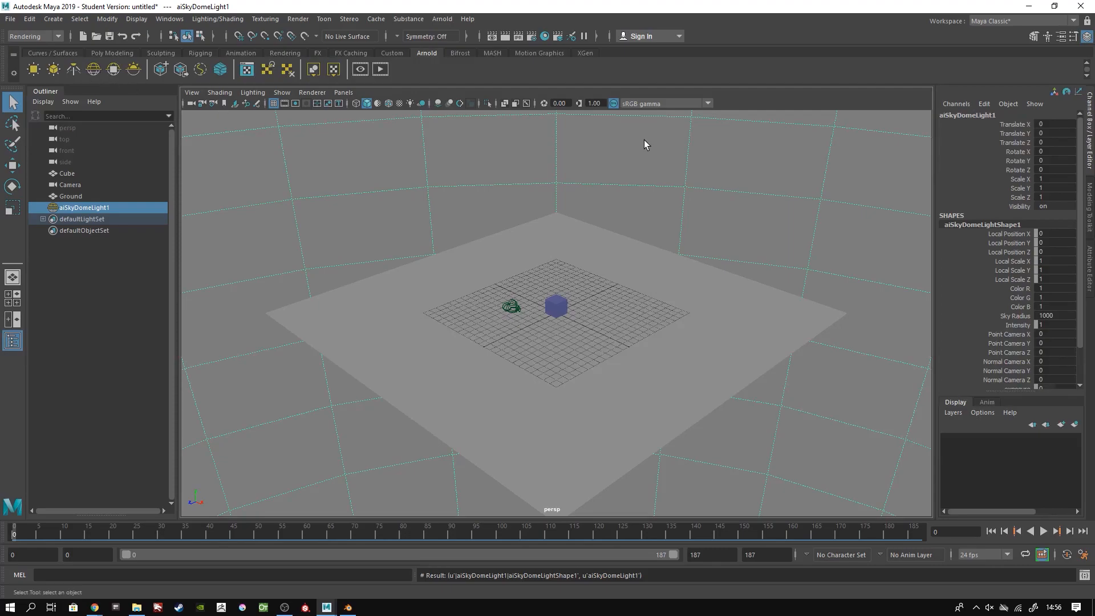
left_click(1091, 217)
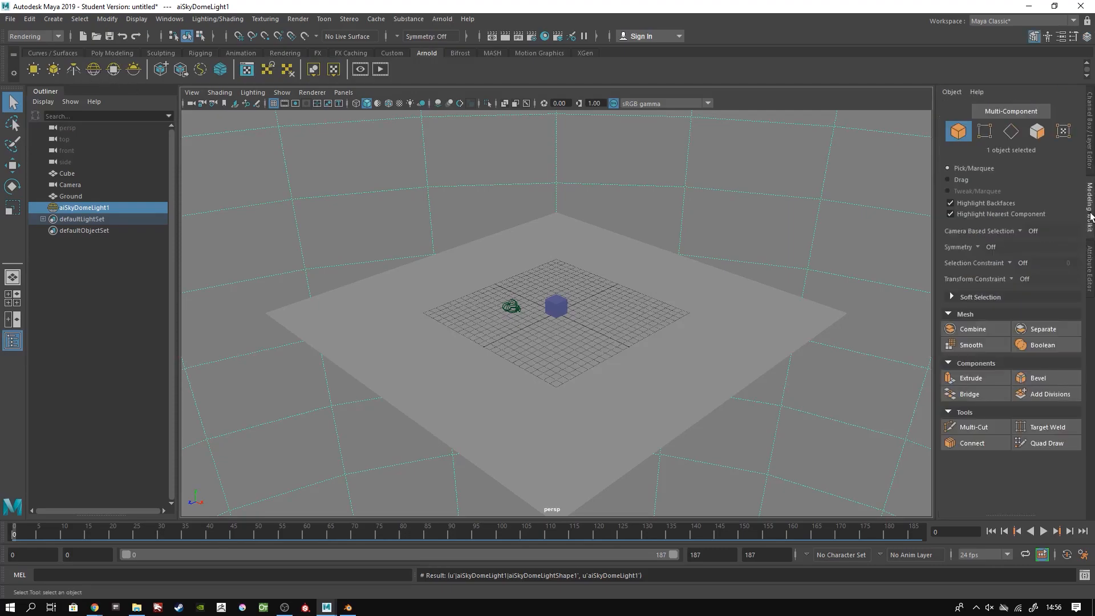
left_click(1091, 260)
left_click(936, 232)
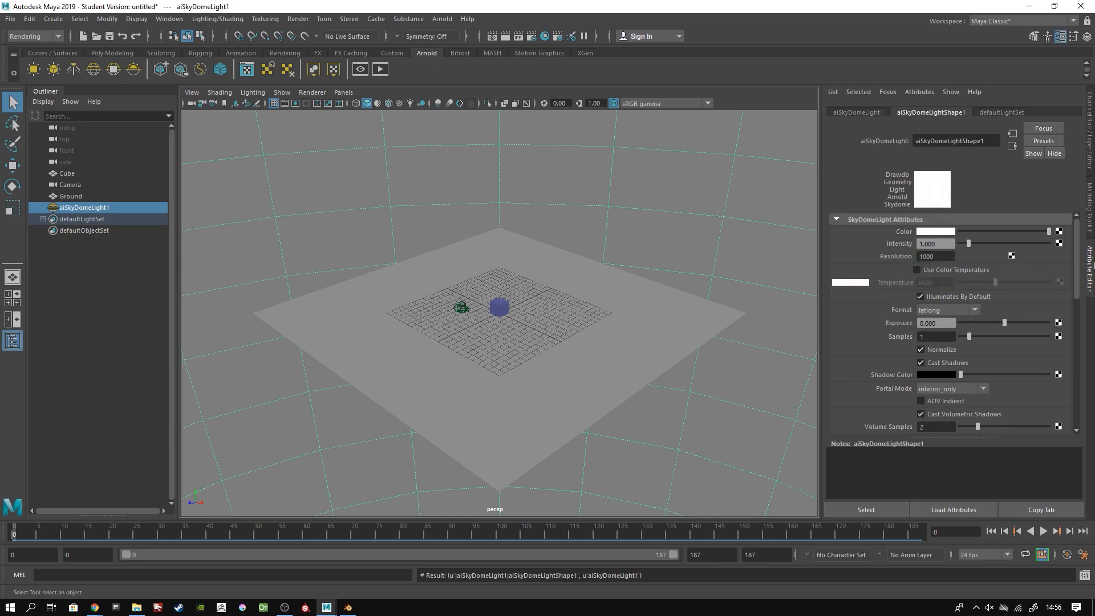
Step: Connect a File texture to the skydome light's color and load HDR_Rue000 Panorama.hdr from sourceimages
left_click(1060, 231)
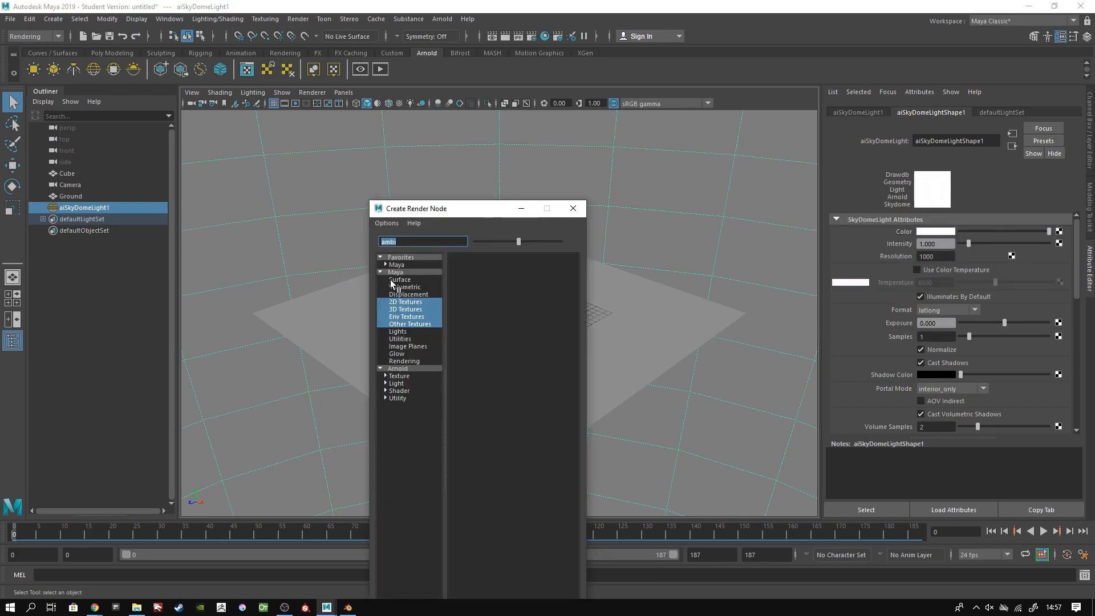
type("file")
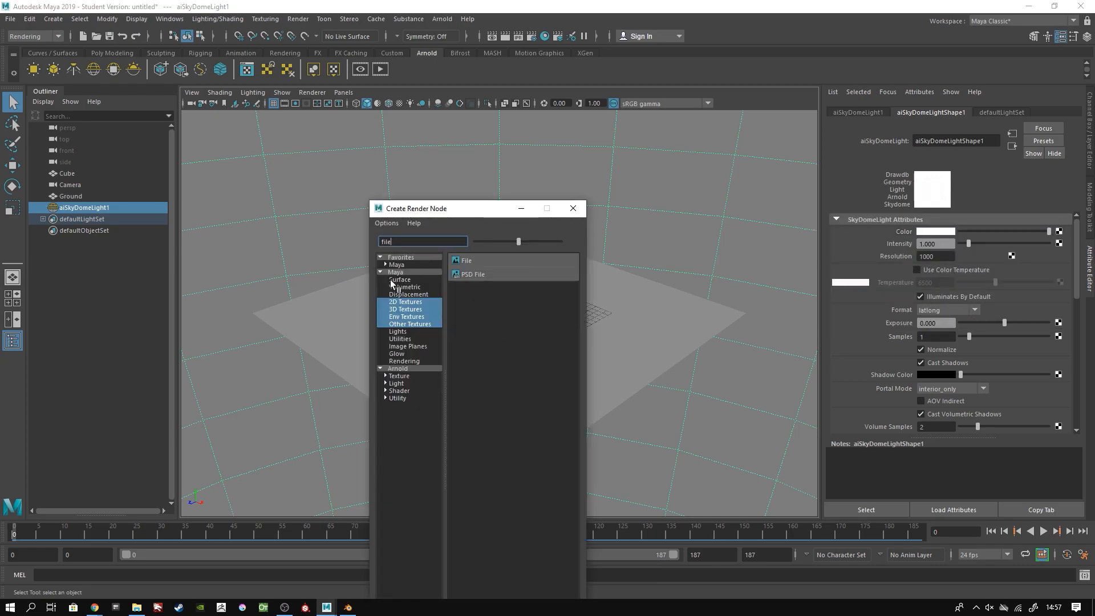
left_click(466, 262)
left_click(1061, 268)
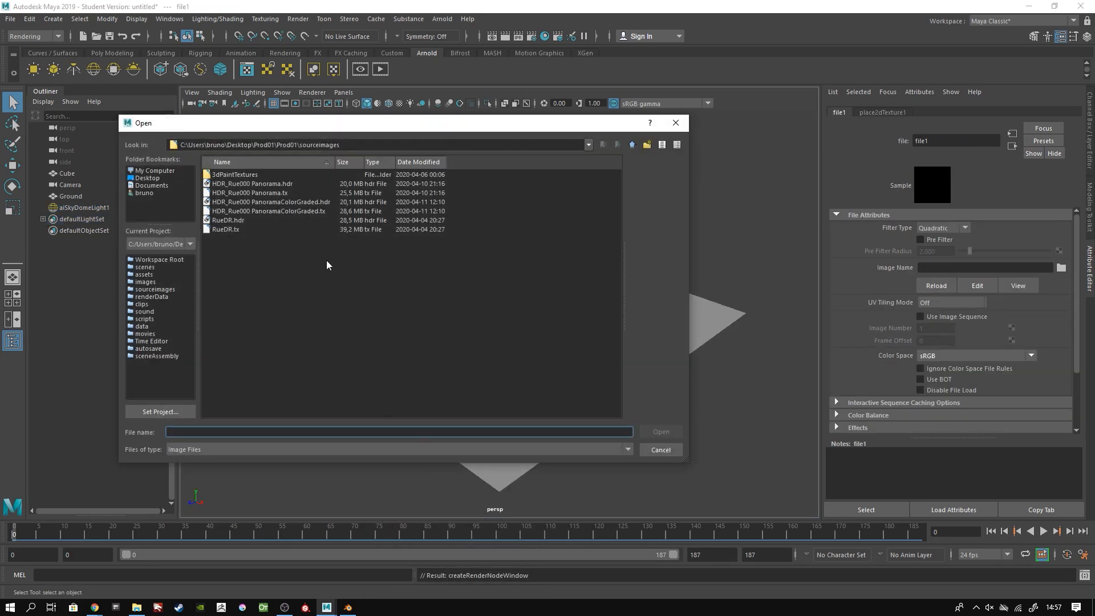
left_click(281, 184)
left_click(666, 432)
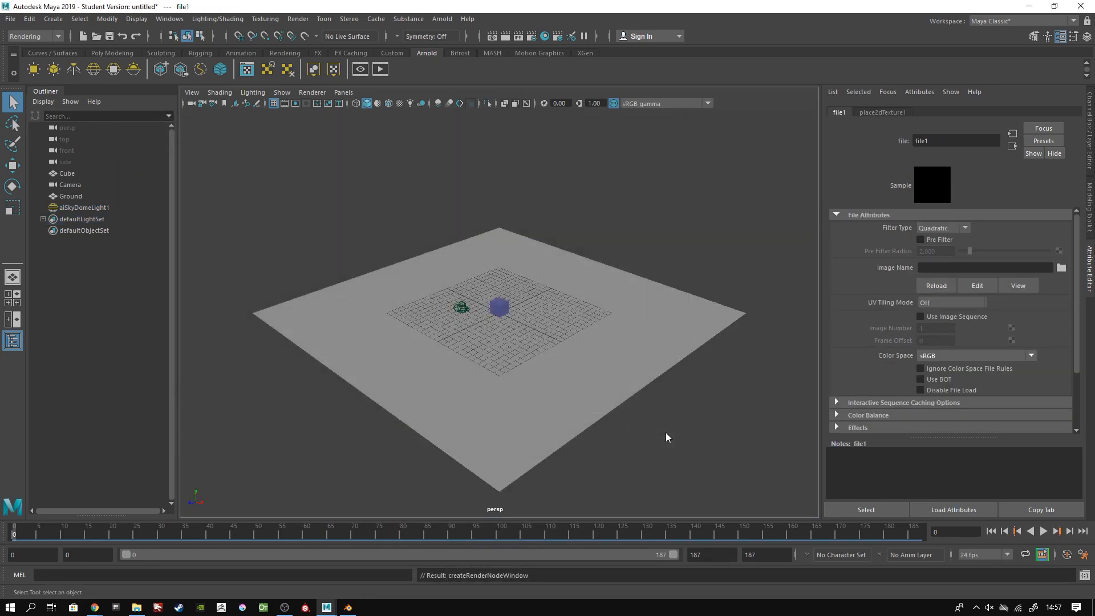
Step: Inspect the HDR environment around the scene, then look through the imported Camera and select it to show its attributes
left_click_drag(621, 343, 929, 361, "alt")
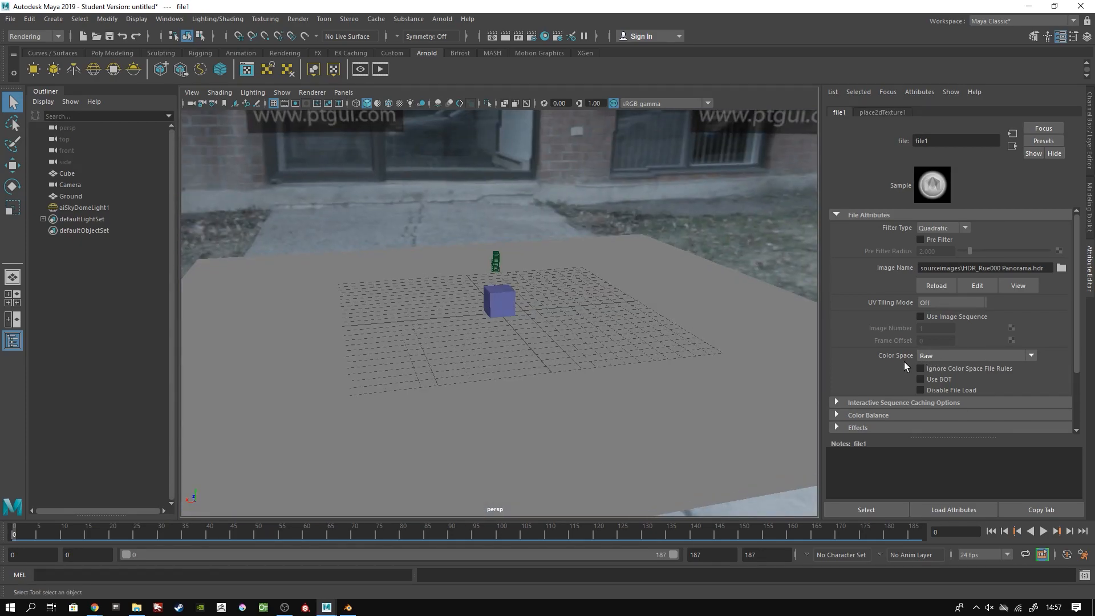
left_click_drag(659, 373, 595, 392, "alt")
left_click_drag(670, 258, 409, 244, "alt")
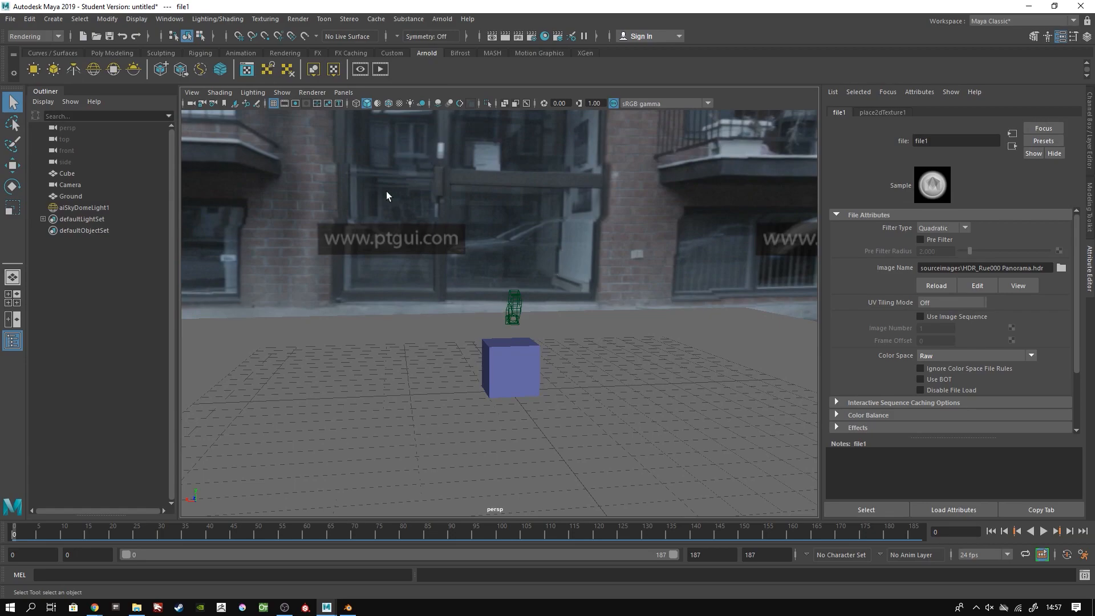
left_click_drag(624, 330, 401, 328, "alt")
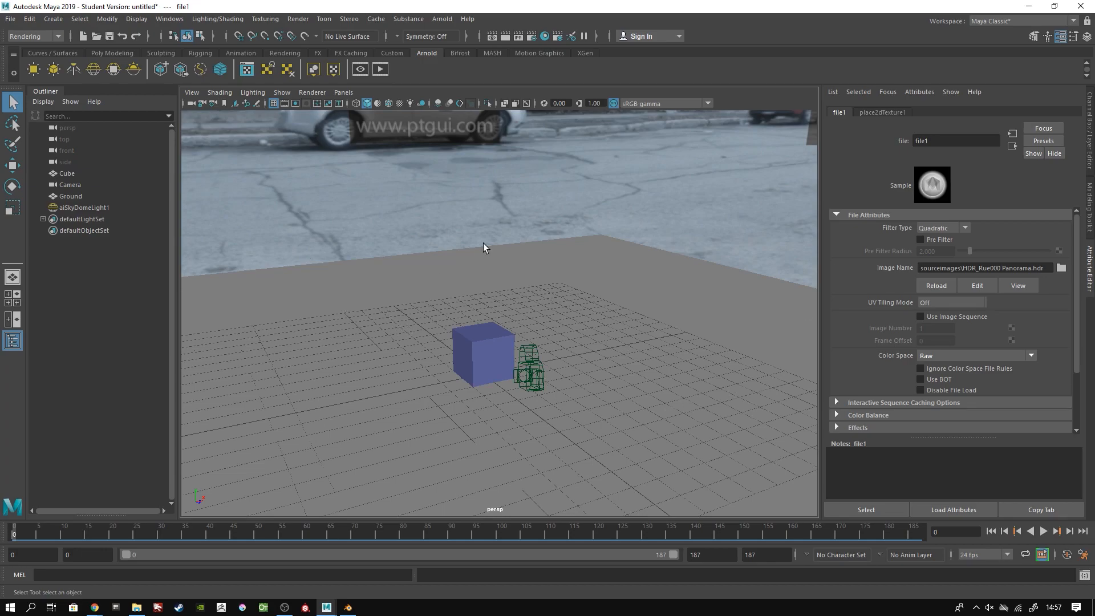
left_click(194, 104)
right_click(194, 104)
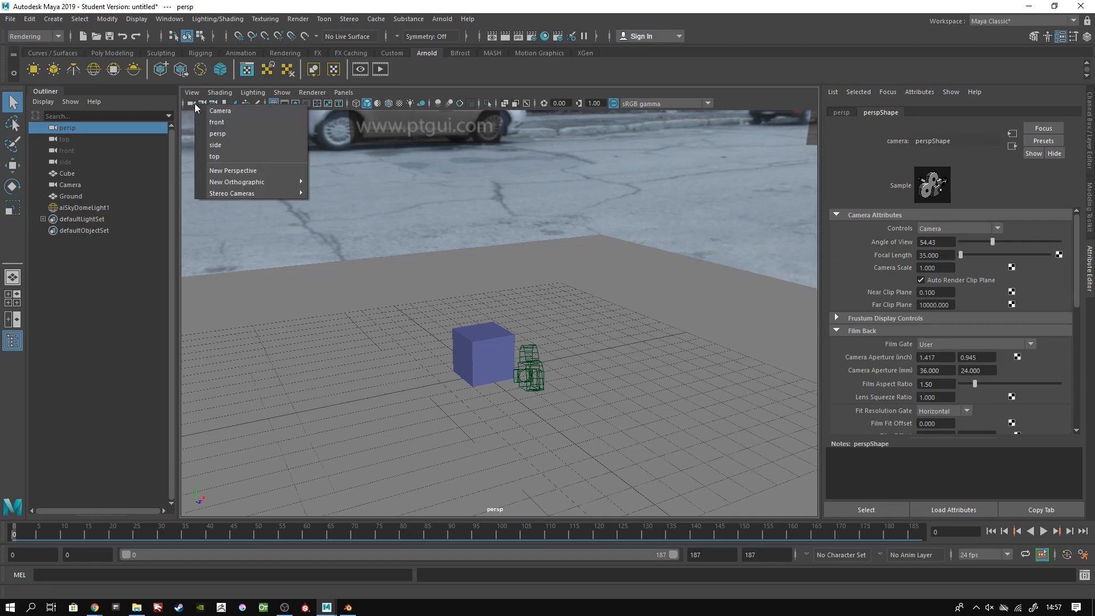
left_click(247, 112)
left_click(190, 103)
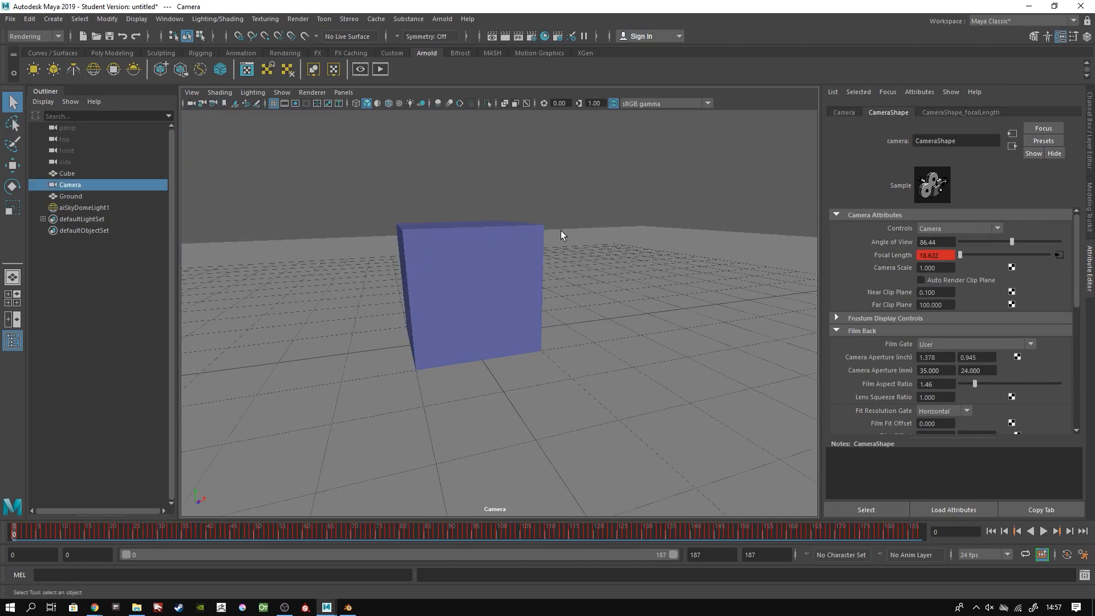
Step: Set the imported camera's Far Clip Plane to 1000
left_click(929, 302)
type("0")
key("Return")
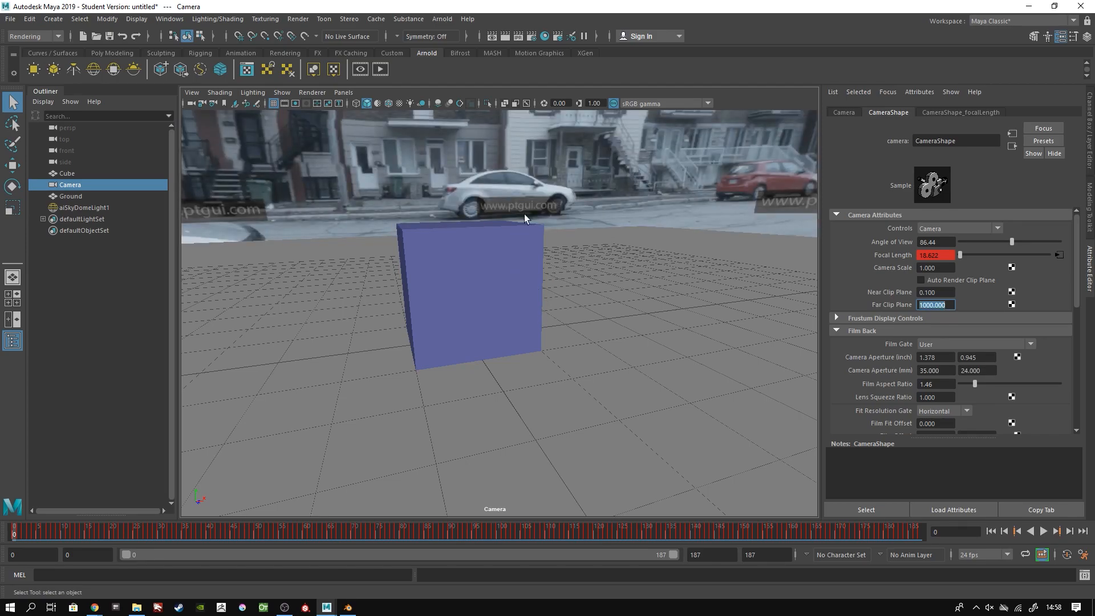
Step: Rotate the skydome light around Y to about 483 degrees so the brick building sits behind the cube, checking different frames
left_click(560, 164)
left_click(12, 186)
left_click_drag(531, 378, 658, 303)
mouse_move(447, 397)
left_mouse_down()
mouse_move(570, 375)
mouse_move(506, 389)
mouse_move(573, 359)
mouse_move(456, 404)
left_mouse_up()
left_click_drag(34, 533, 935, 407)
left_click_drag(524, 352, 498, 374)
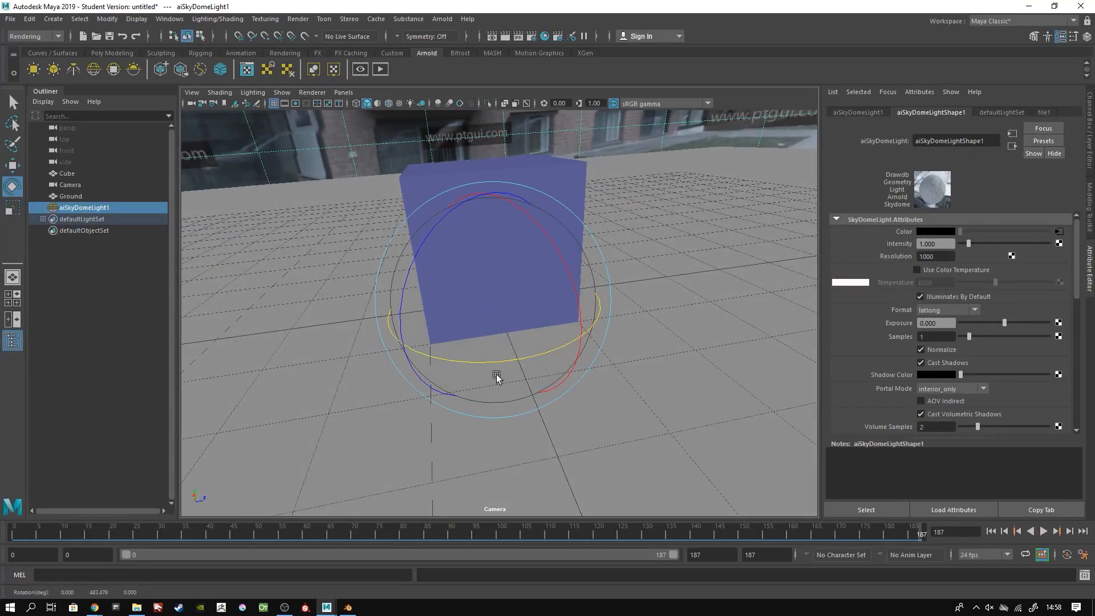
left_click_drag(205, 536, 134, 482)
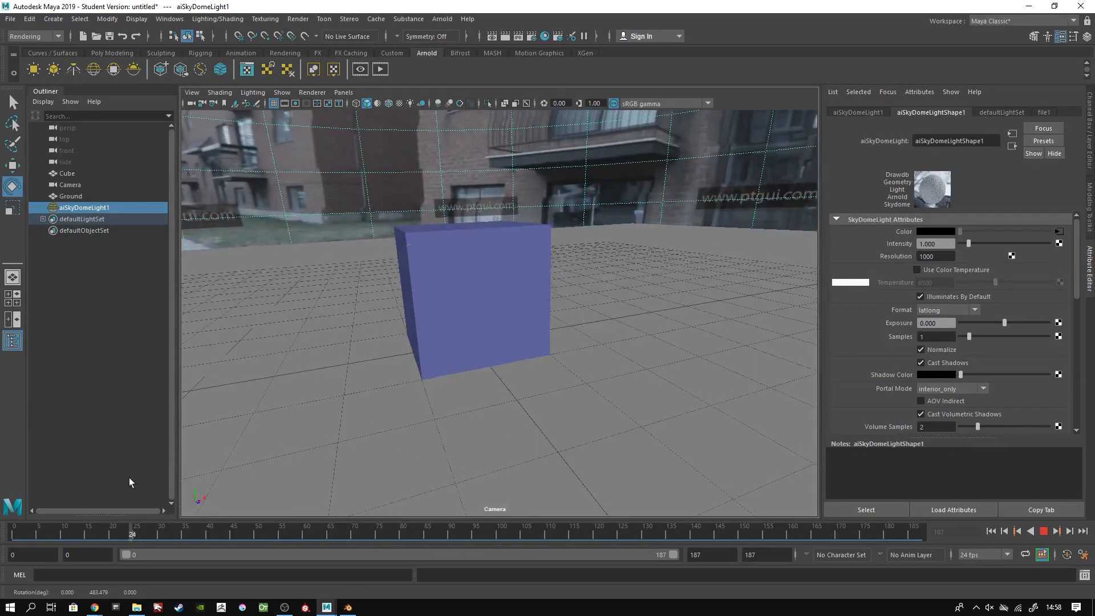
Step: Switch the viewport from the imported Camera back to the persp view
left_click(189, 103)
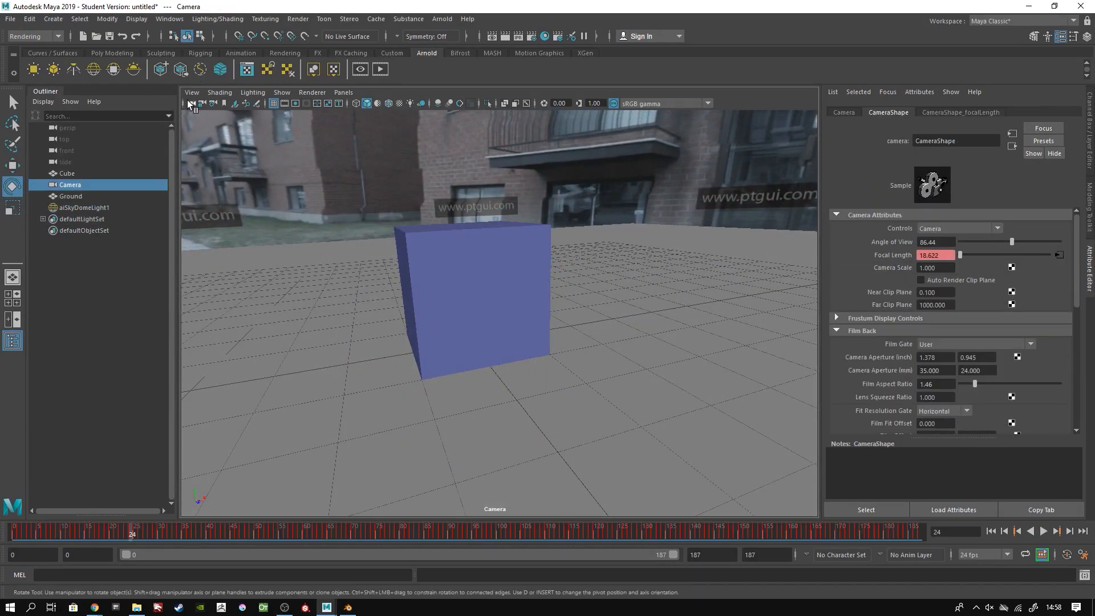
right_click(190, 104)
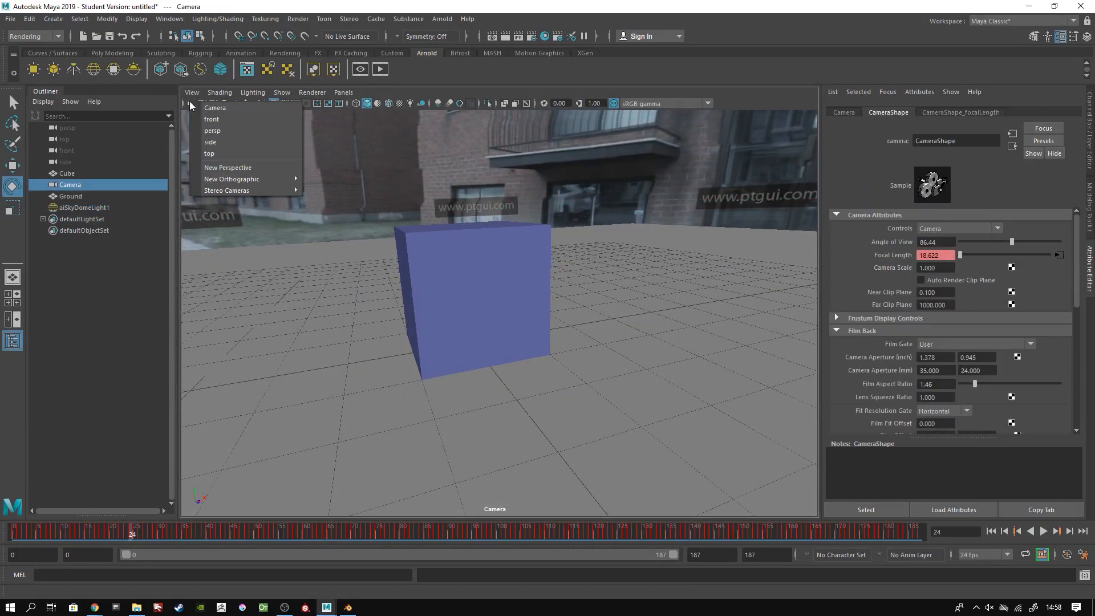
left_click(232, 131)
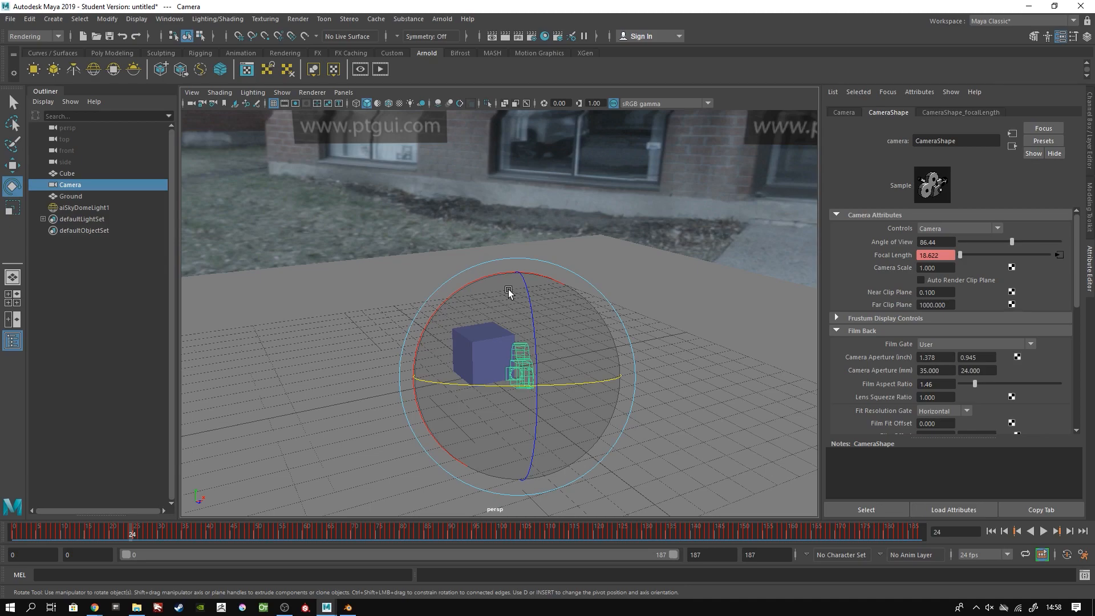
left_click_drag(396, 327, 484, 348, "alt")
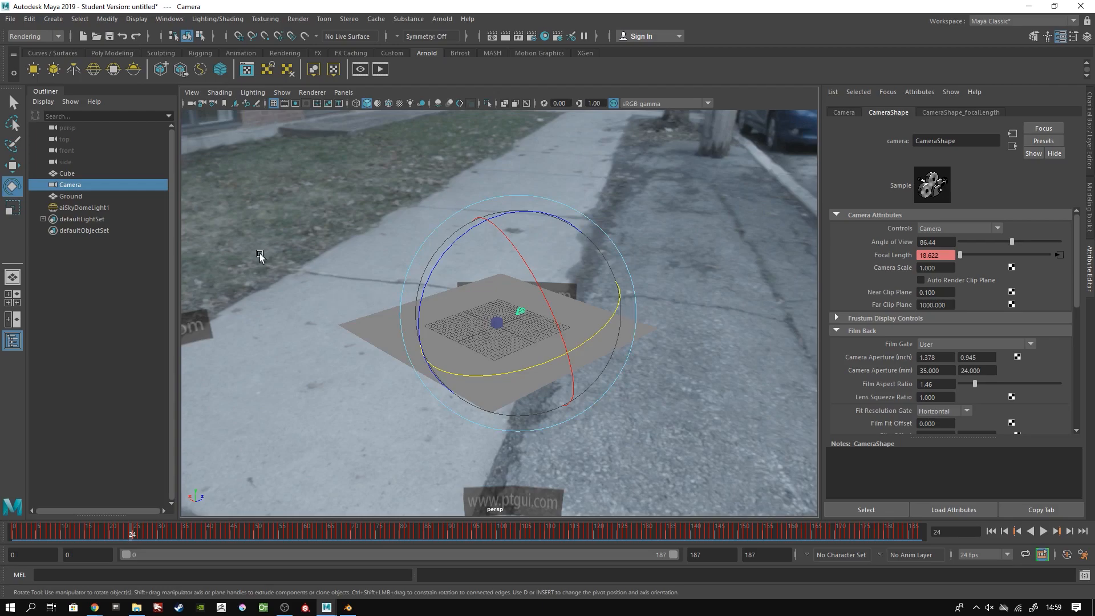
Step: Create an Arnold area light at the scene's origin and return to the Select tool
left_click(37, 70)
scroll(569, 372, "up", 3)
left_click_drag(466, 436, 183, 283, "alt")
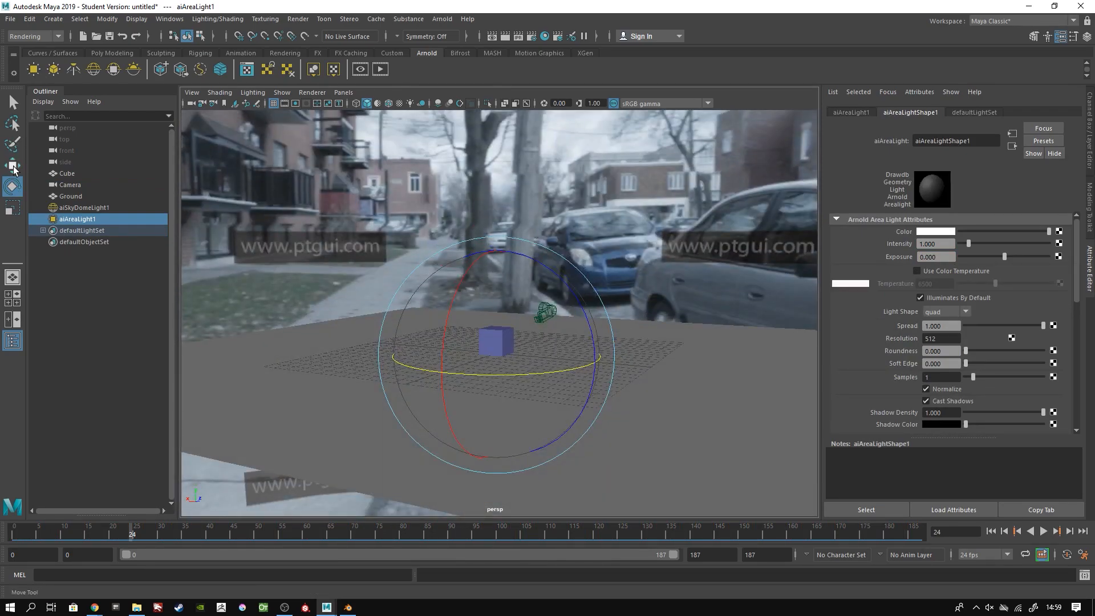
left_click(13, 104)
scroll(515, 399, "down", 5)
scroll(520, 411, "up", 5)
left_click_drag(521, 412, 585, 382, "alt")
scroll(501, 421, "down", 5)
scroll(494, 436, "up", 5)
middle_click_drag(585, 383, 530, 440, "alt")
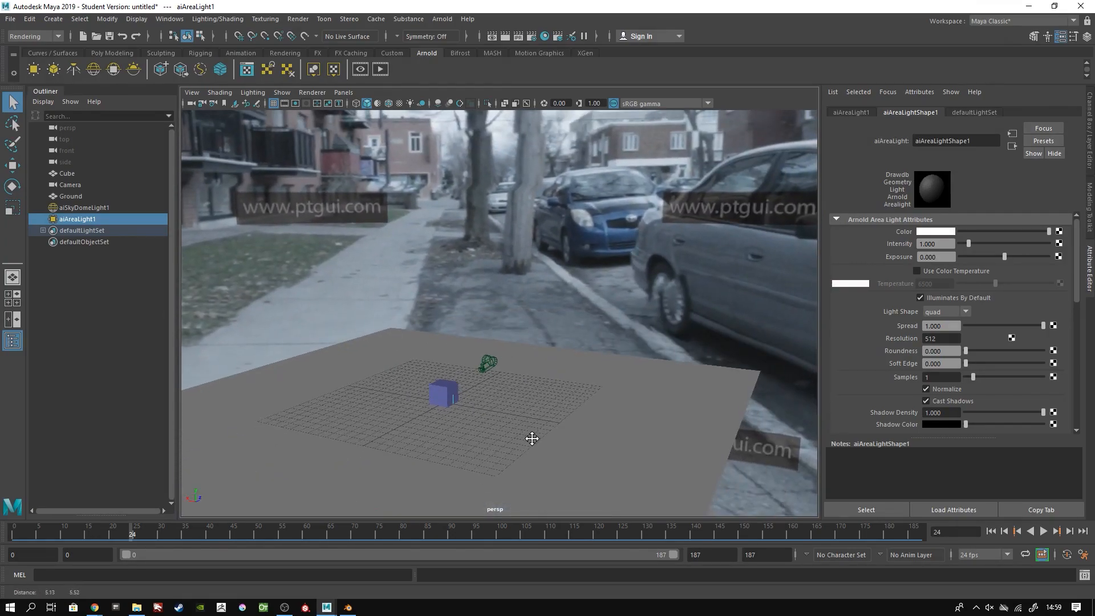
Step: Move the area light up and away from the cube, high above the edge of the ground plane
left_click(13, 166)
scroll(517, 384, "down", 5)
left_click_drag(480, 345, 666, 119)
left_click_drag(715, 225, 566, 262, "alt")
scroll(556, 343, "up", 5)
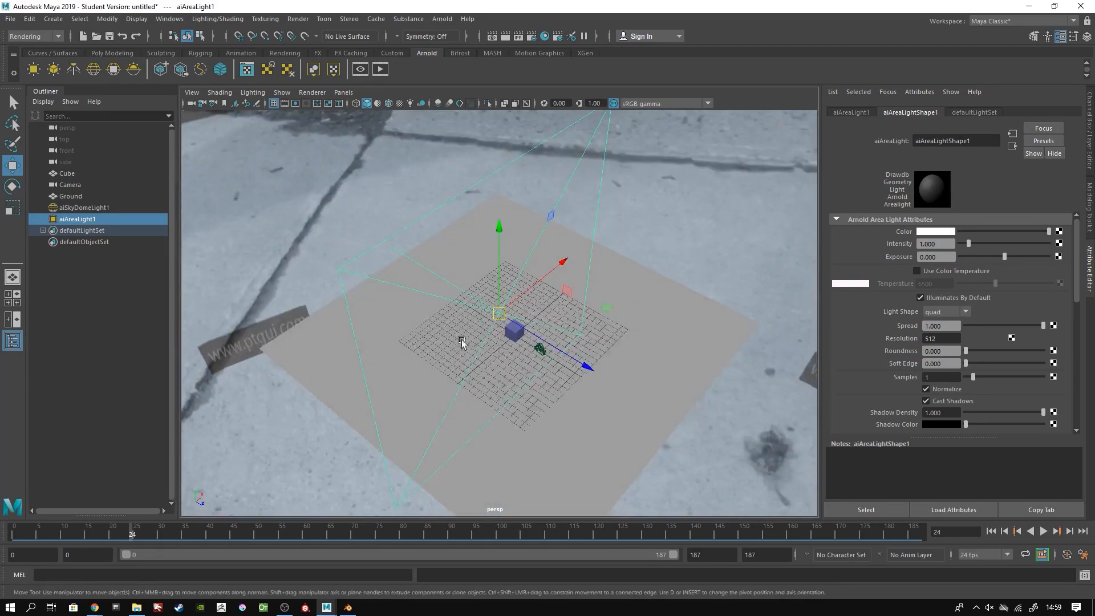
Step: Rotate the area light so that it points down at the cube
key("e")
left_click_drag(552, 381, 506, 310)
middle_click_drag(586, 319, 606, 338, "alt")
left_click_drag(543, 365, 531, 298)
left_click_drag(421, 416, 337, 336, "alt")
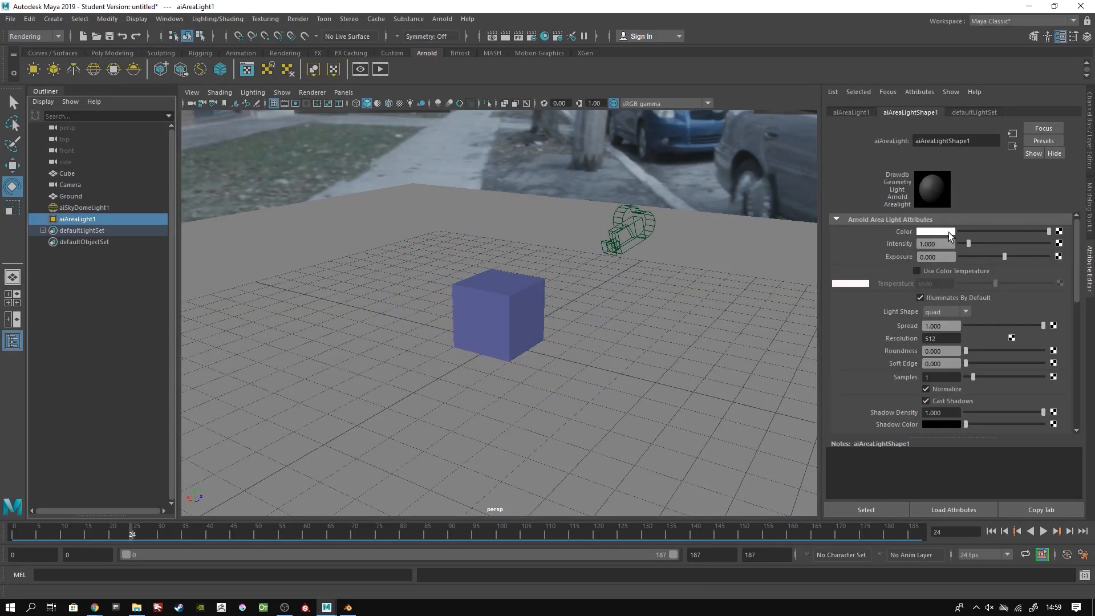
Step: Give the area light a pale warm yellow color and set its intensity to 10000
left_click(949, 231)
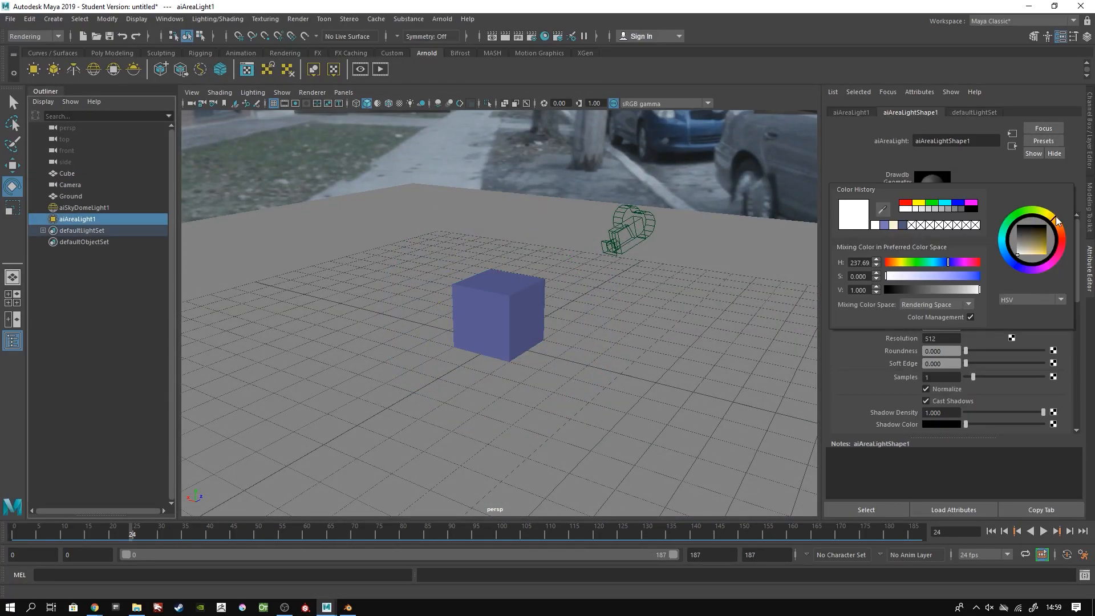
left_click_drag(1028, 253, 1027, 255)
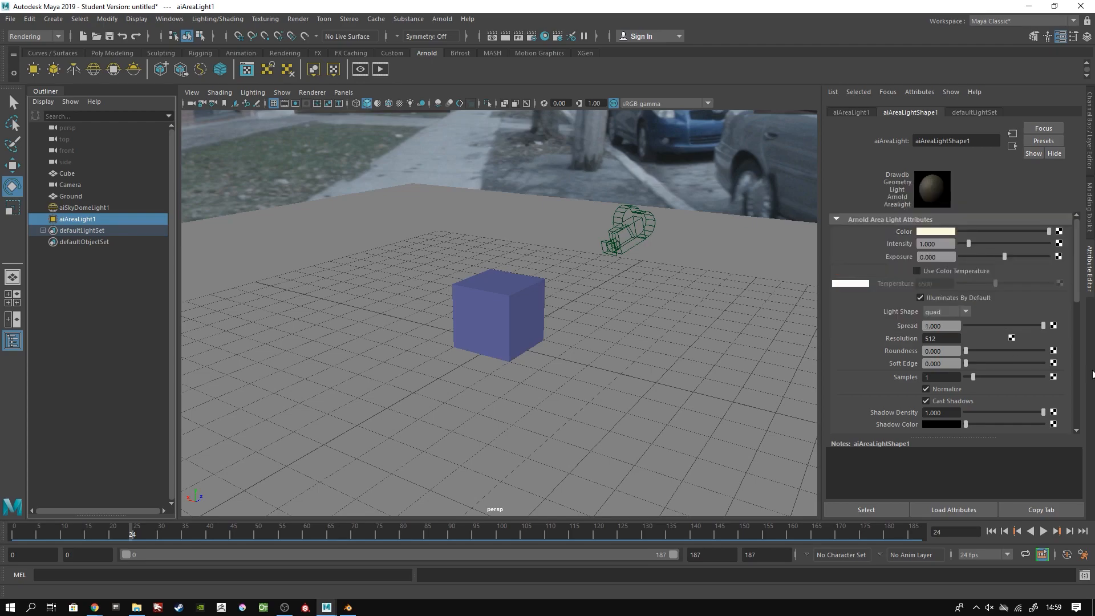
left_click_drag(936, 243, 916, 246)
type("10")
Step: Test-render the persp view with Arnold to check the cube's lighting and shadow, and close the render window
left_click_drag(623, 368, 649, 398, "alt")
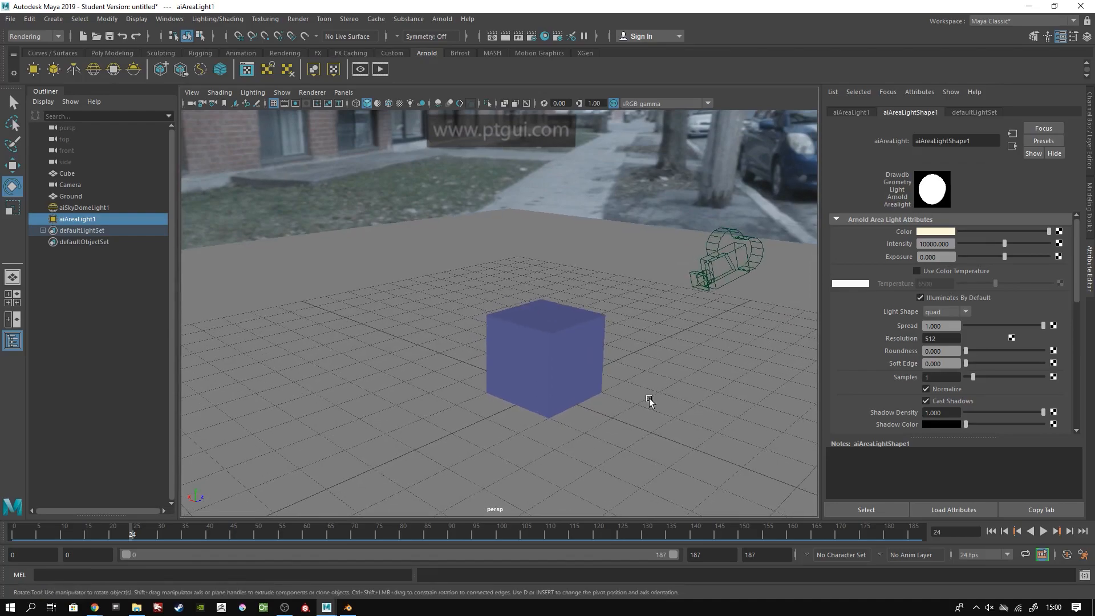
left_click(503, 37)
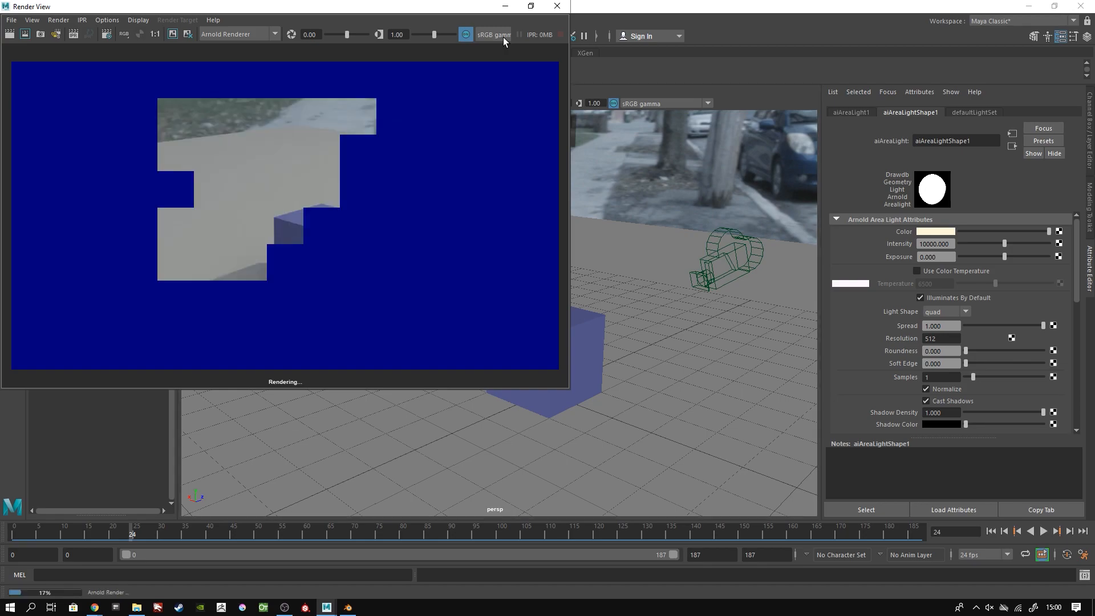
left_click(558, 7)
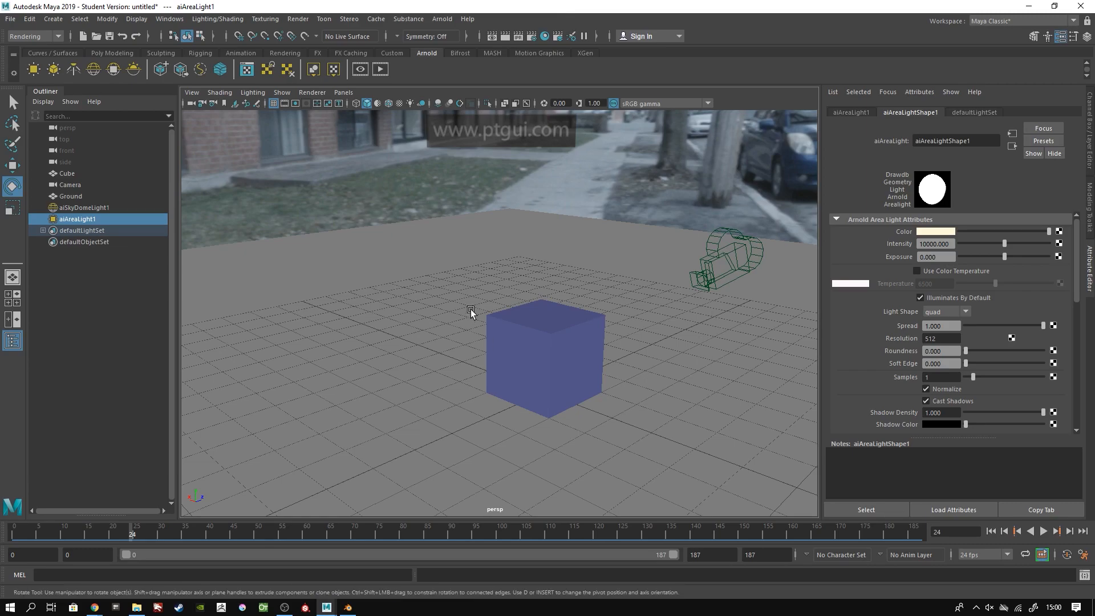
left_click_drag(628, 367, 561, 384, "alt")
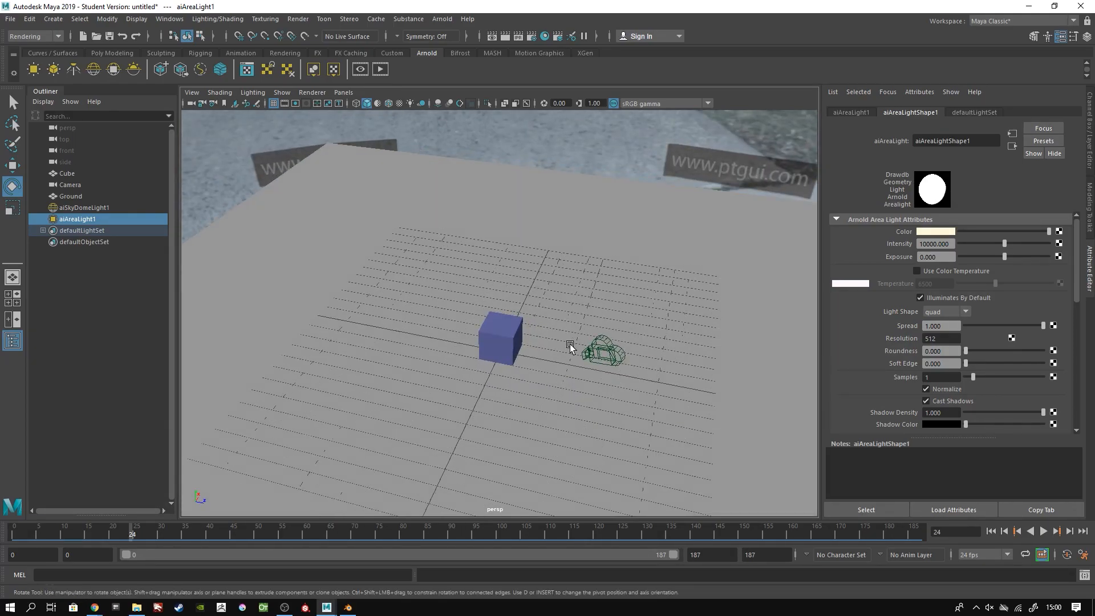
Step: Open the render settings and set the output file name prefix to <Scene>_<RenderLayer>
left_click(535, 39)
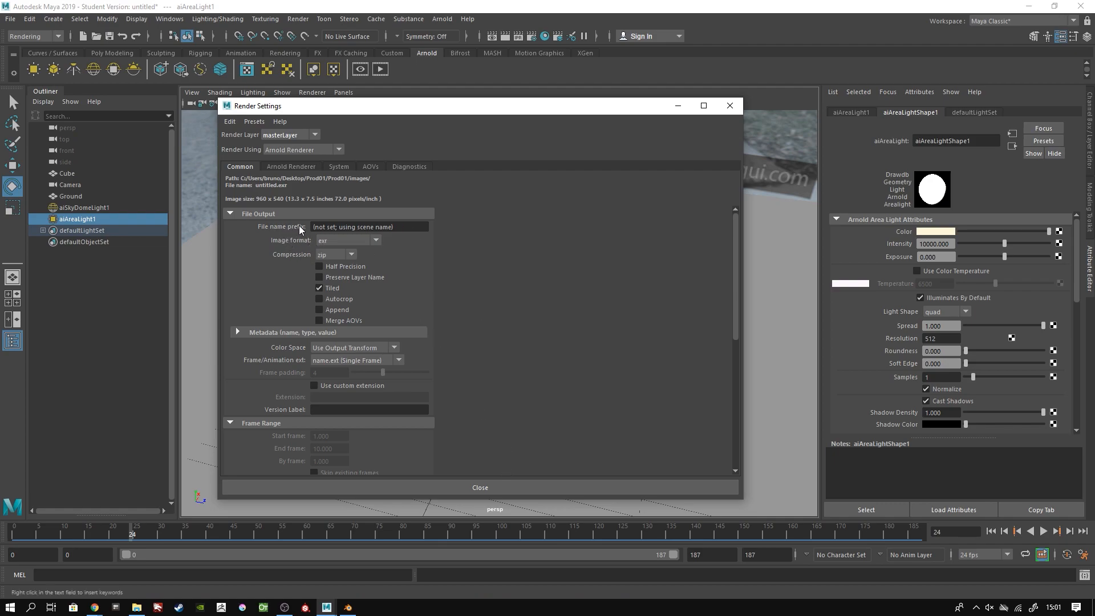
right_click(402, 227)
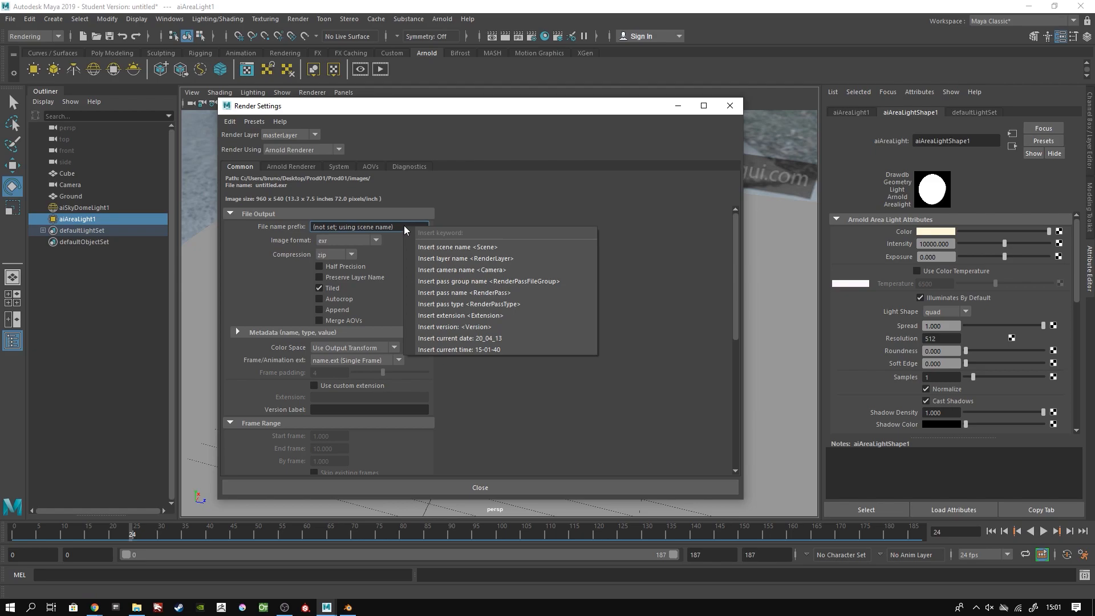
left_click(508, 250)
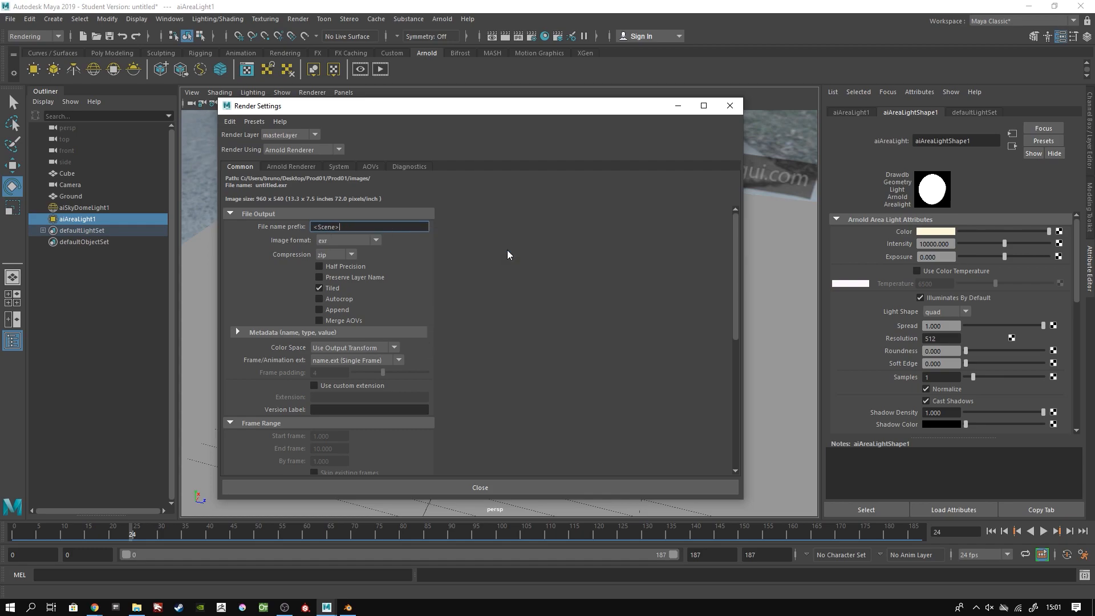
right_click(410, 225)
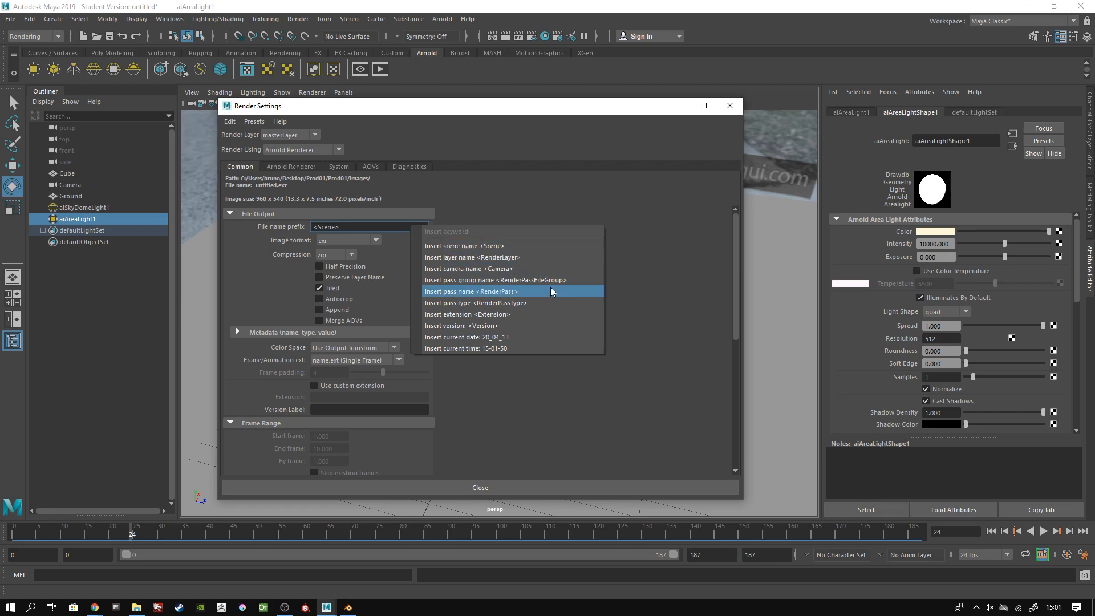
left_click(543, 255)
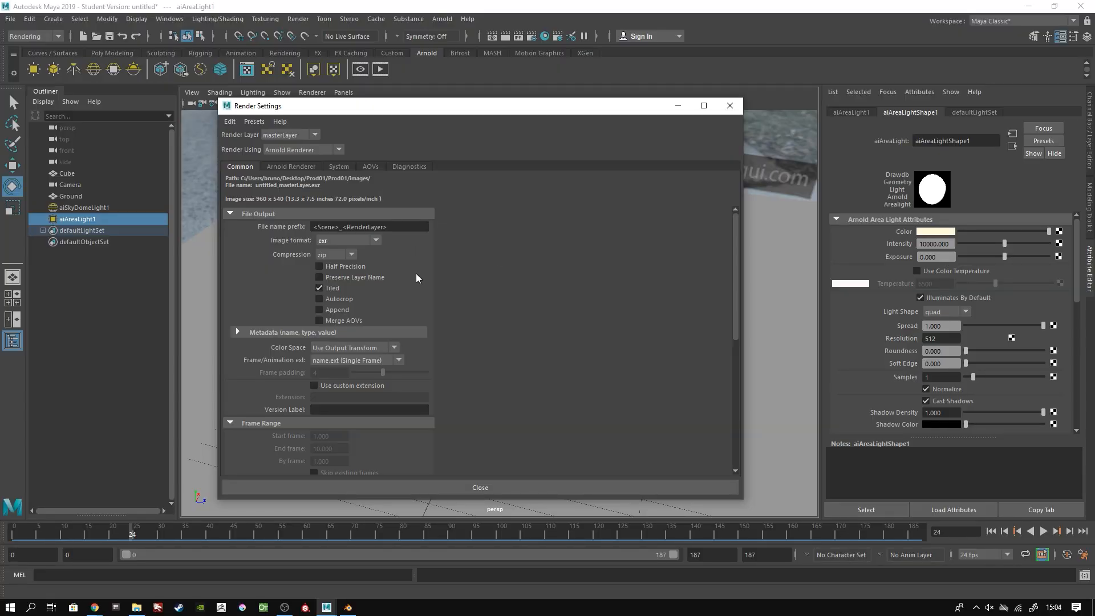
Step: Set the output image format to tif with zip compression and int16 format
left_click(378, 240)
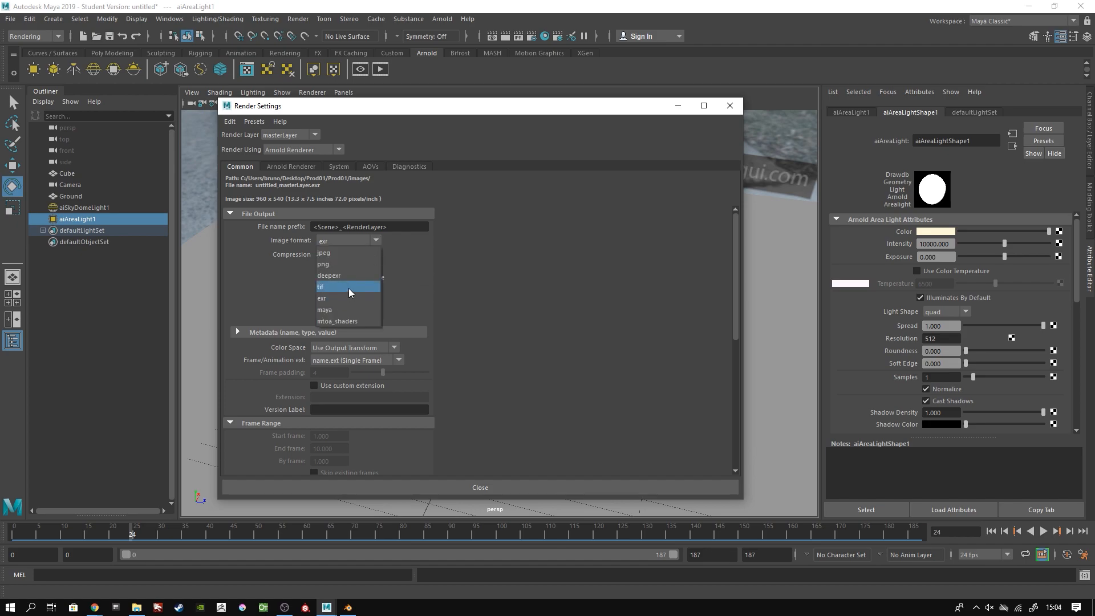
left_click(348, 287)
left_click(361, 252)
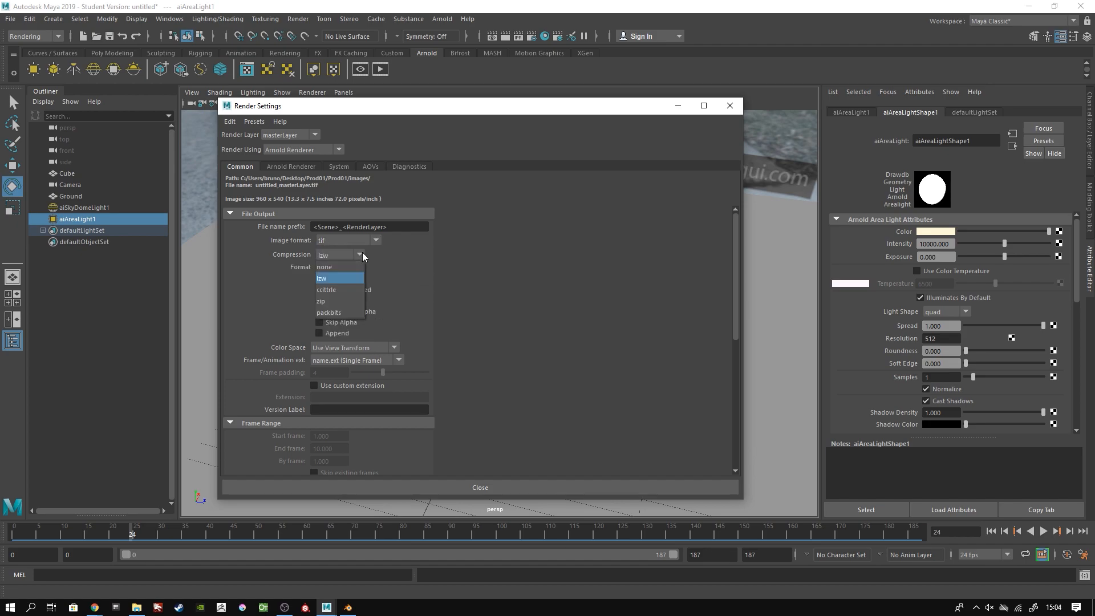
left_click(351, 303)
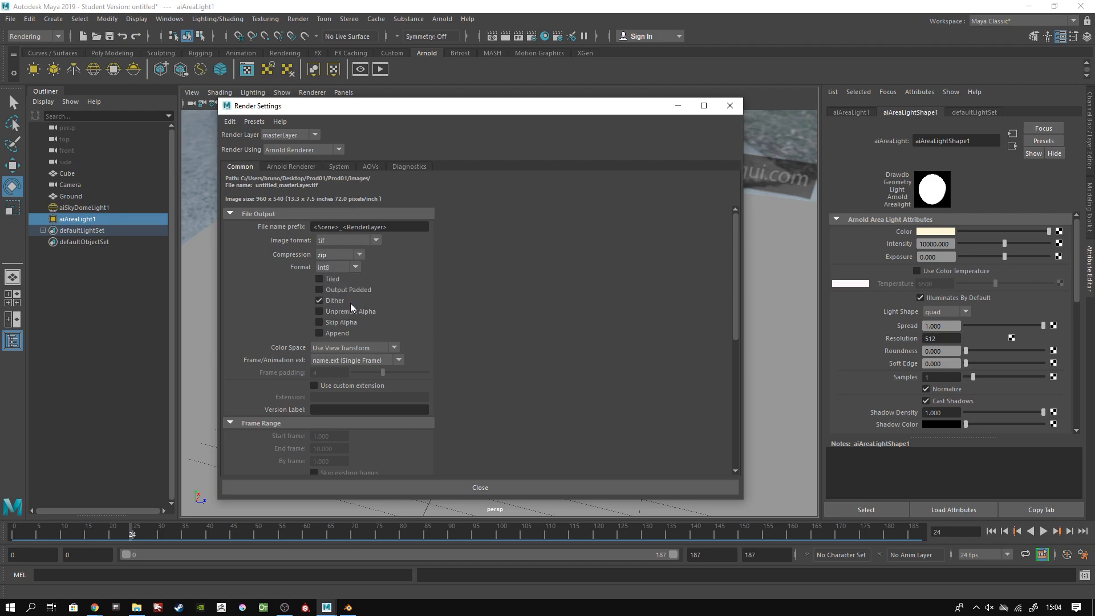
left_click(357, 268)
left_click(348, 289)
Step: Set the frame/animation extension to name.#.ext so an image sequence is rendered
scroll(400, 291, "down", 1)
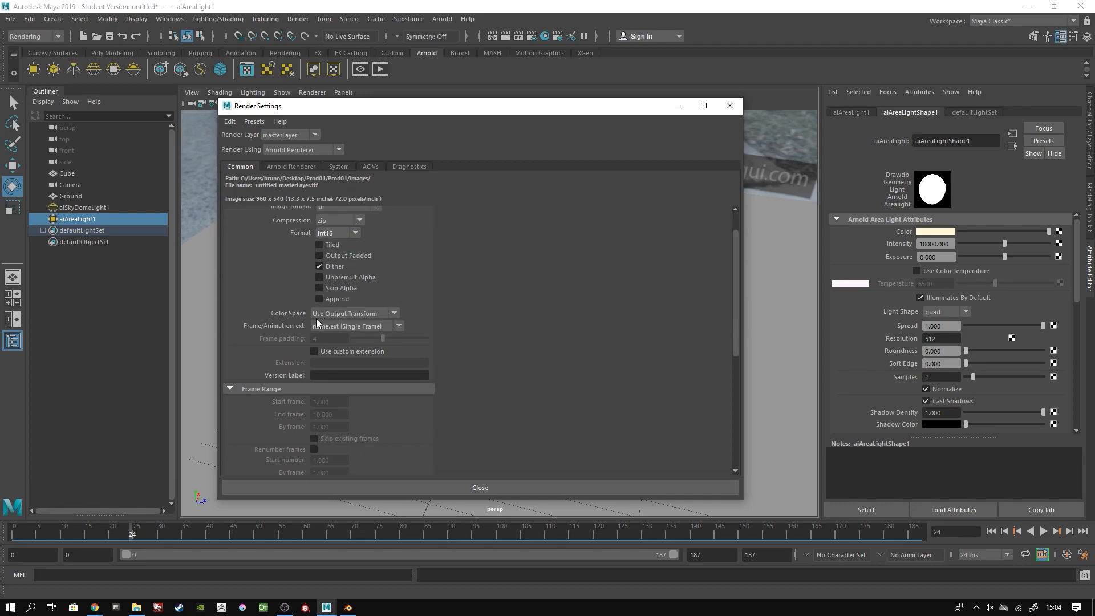
left_click(399, 324)
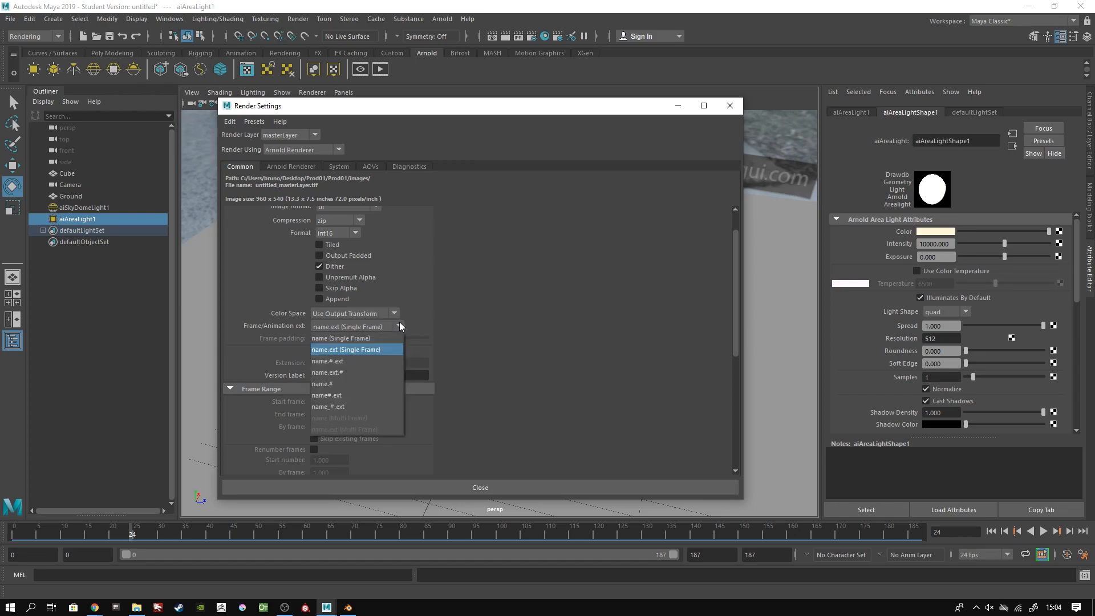
left_click(348, 361)
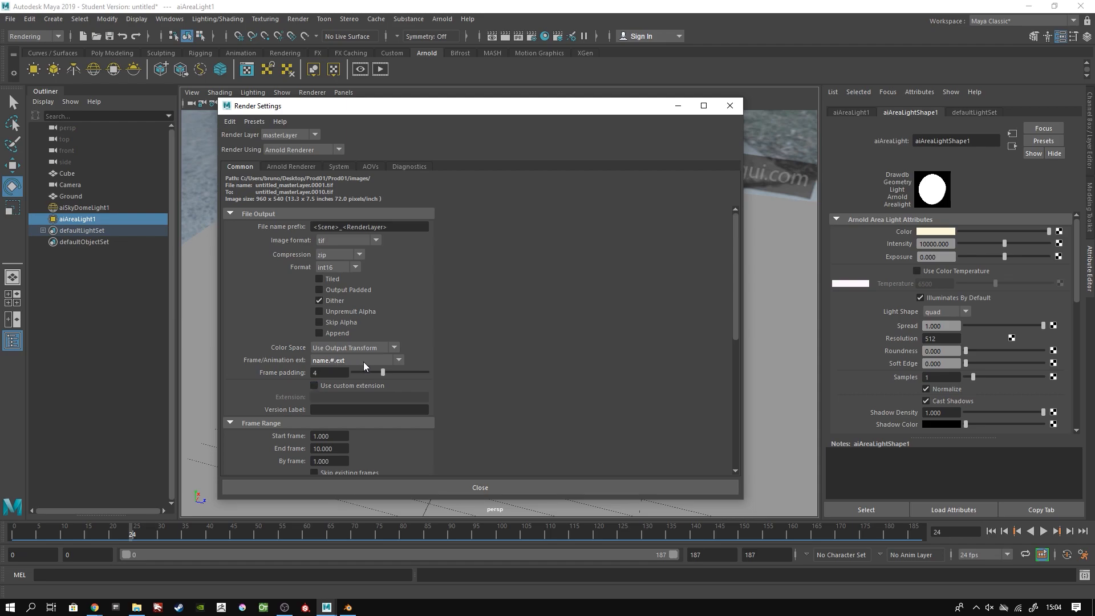
Step: Set the render frame range to start at frame 0 and end at frame 186
scroll(530, 383, "down", 2)
scroll(533, 382, "down", 4)
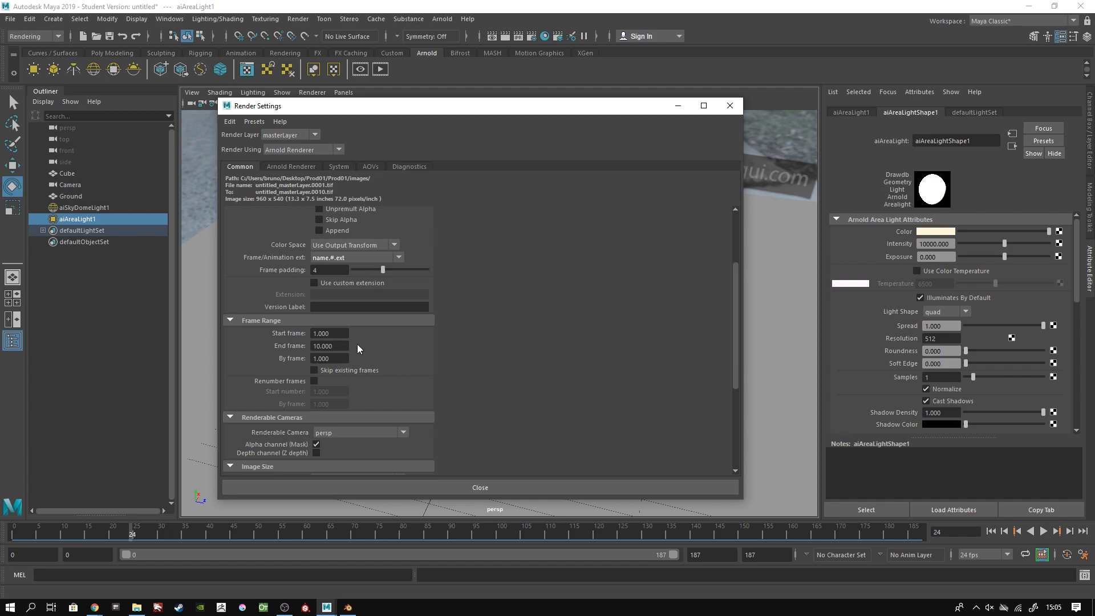
left_click(316, 333)
type("0")
left_click(342, 345)
type("186")
key("Return")
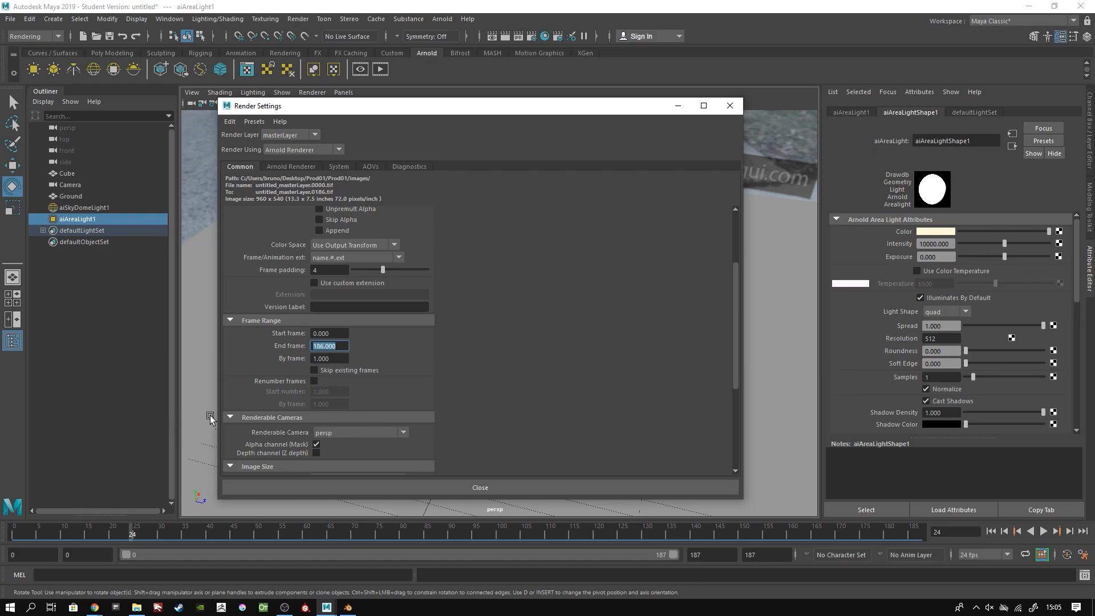
Step: Set the render image size to 2440 pixels wide and 1376 pixels high
scroll(474, 399, "down", 1)
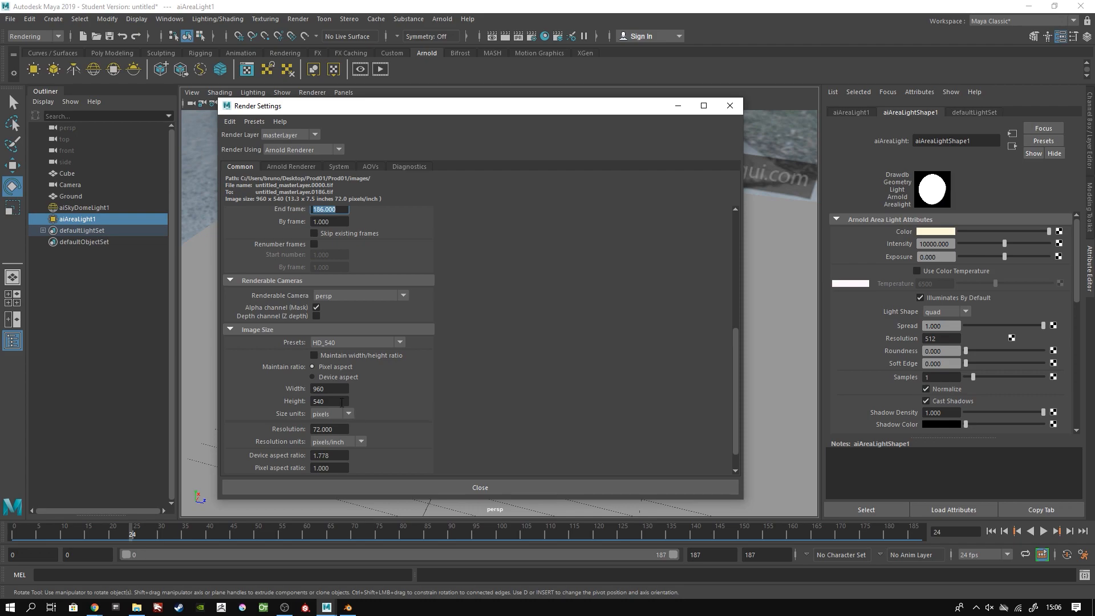
left_click_drag(338, 390, 270, 389)
type("2440")
key("Tab")
type("1376")
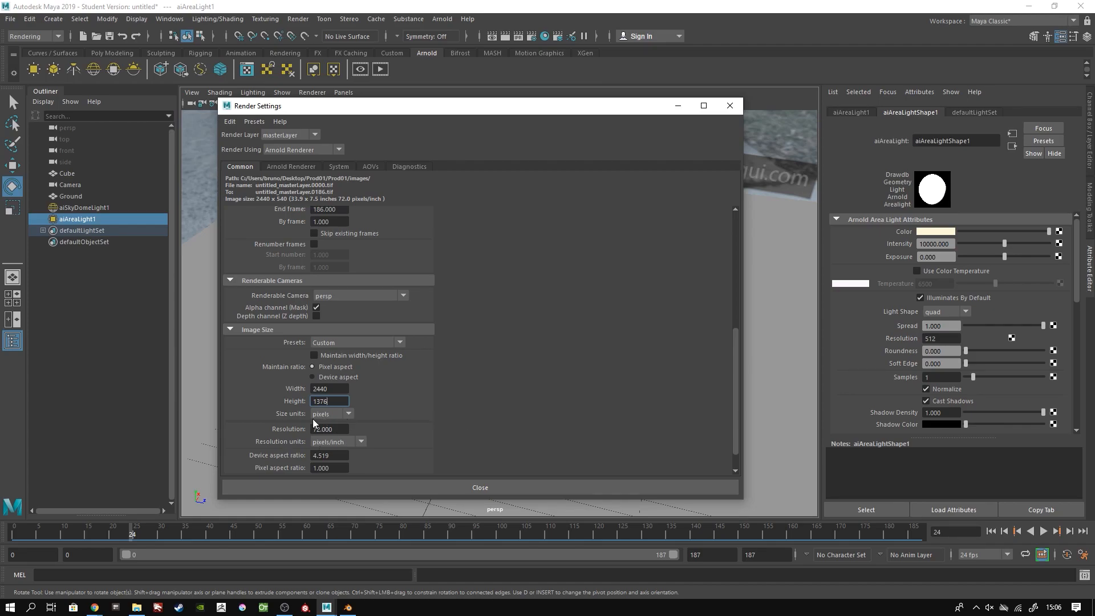
Step: Choose the imported Camera as the renderable camera and close the render settings
scroll(377, 430, "down", 1)
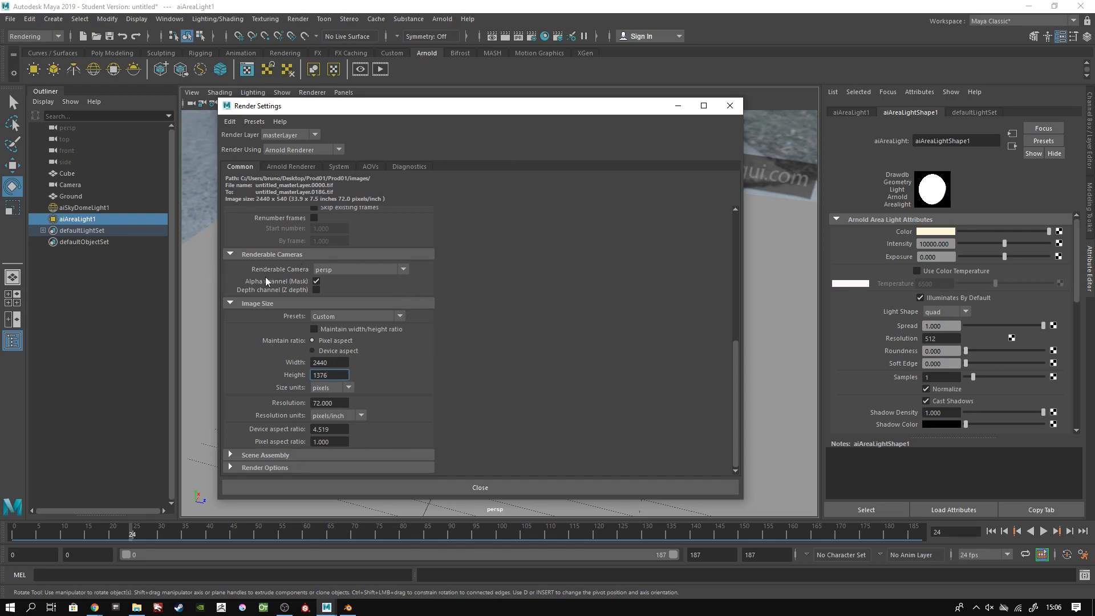
left_click(403, 268)
left_click(358, 296)
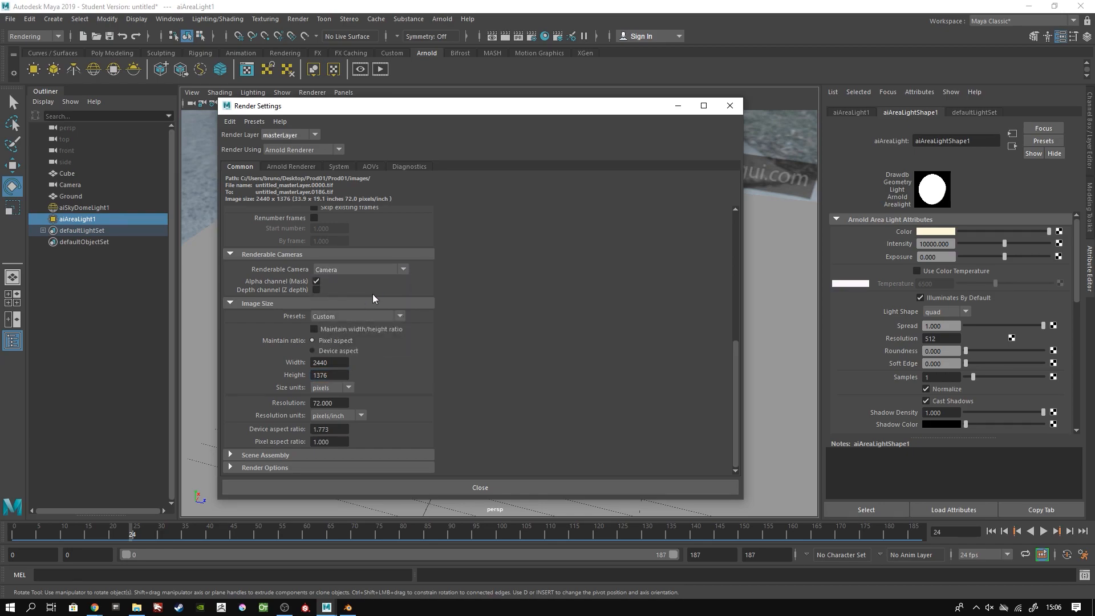
left_click(477, 488)
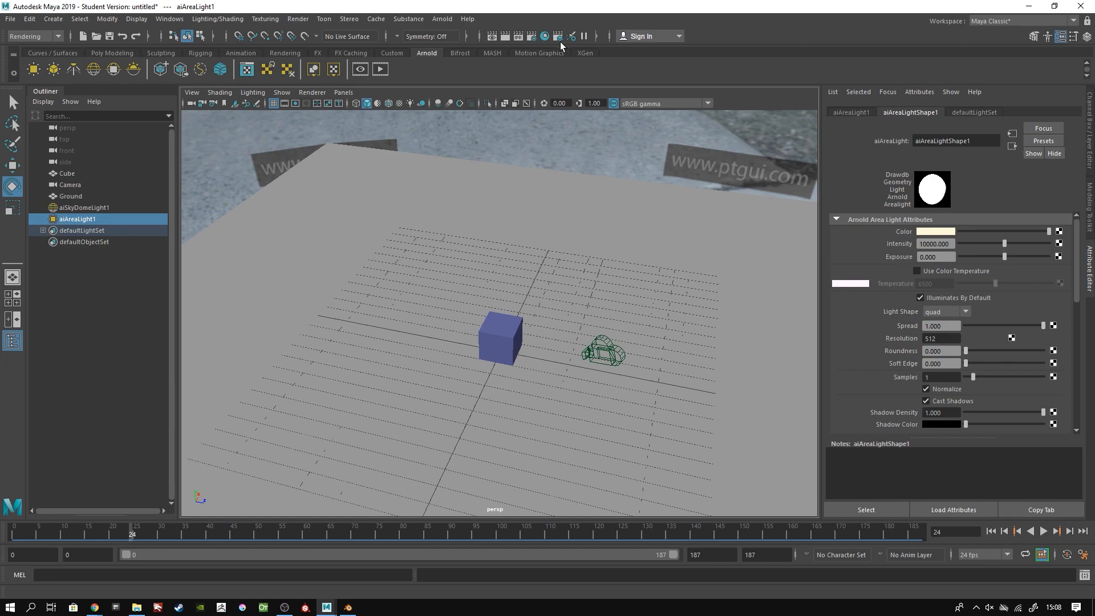
Step: Open the Render Setup editor and create three render layers
left_click(559, 36)
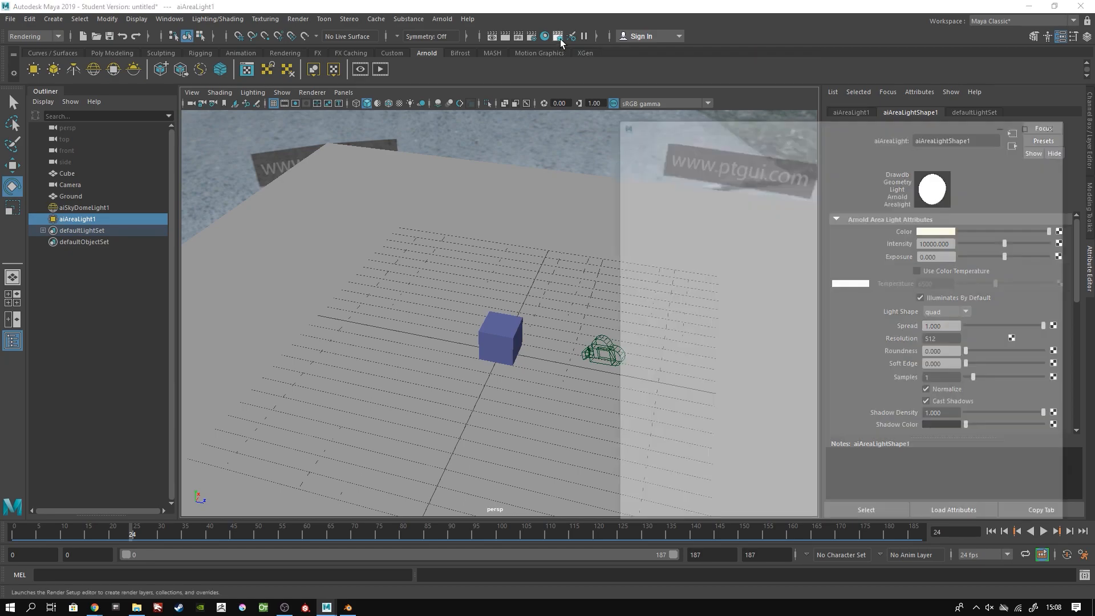
left_click_drag(822, 131, 752, 117)
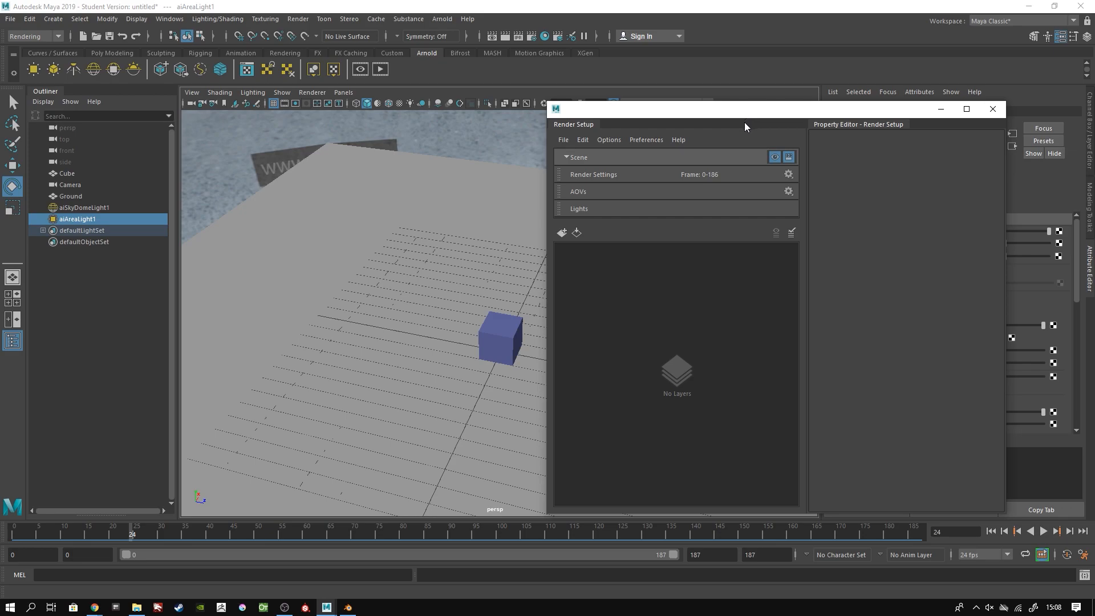
left_click(562, 233)
left_click(563, 232)
left_click(563, 233)
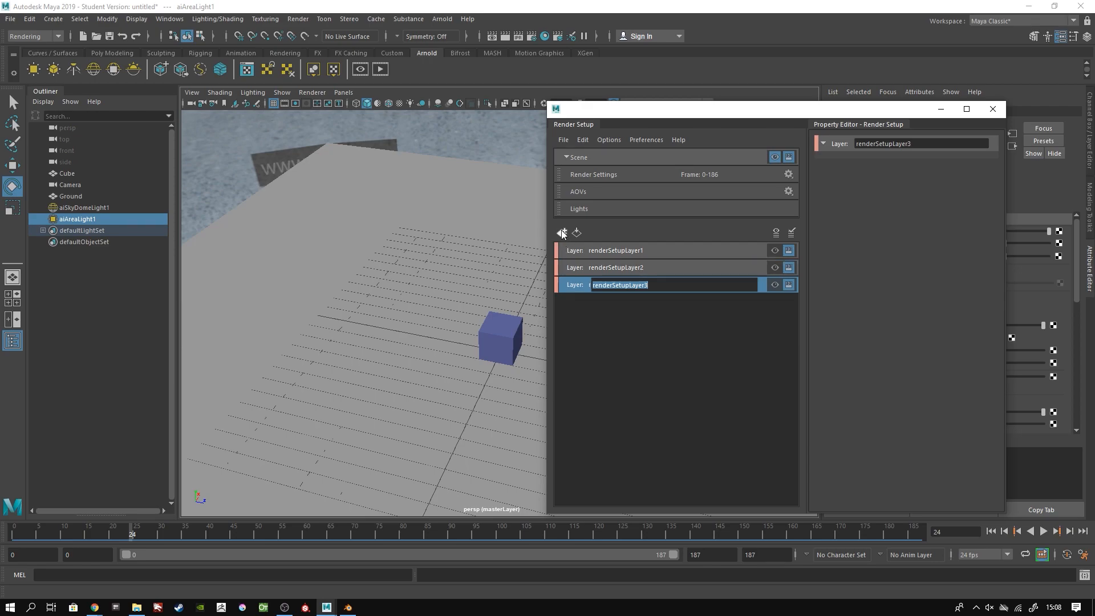
Step: Rename the first render layer as Beauty
left_click(628, 252)
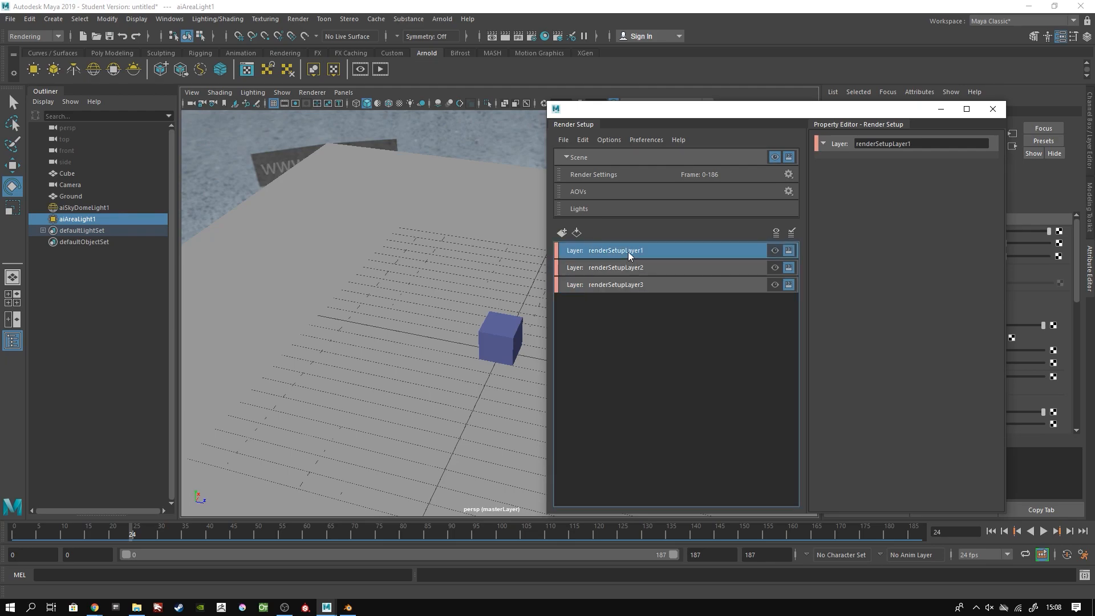
right_click(628, 251)
left_click(665, 326)
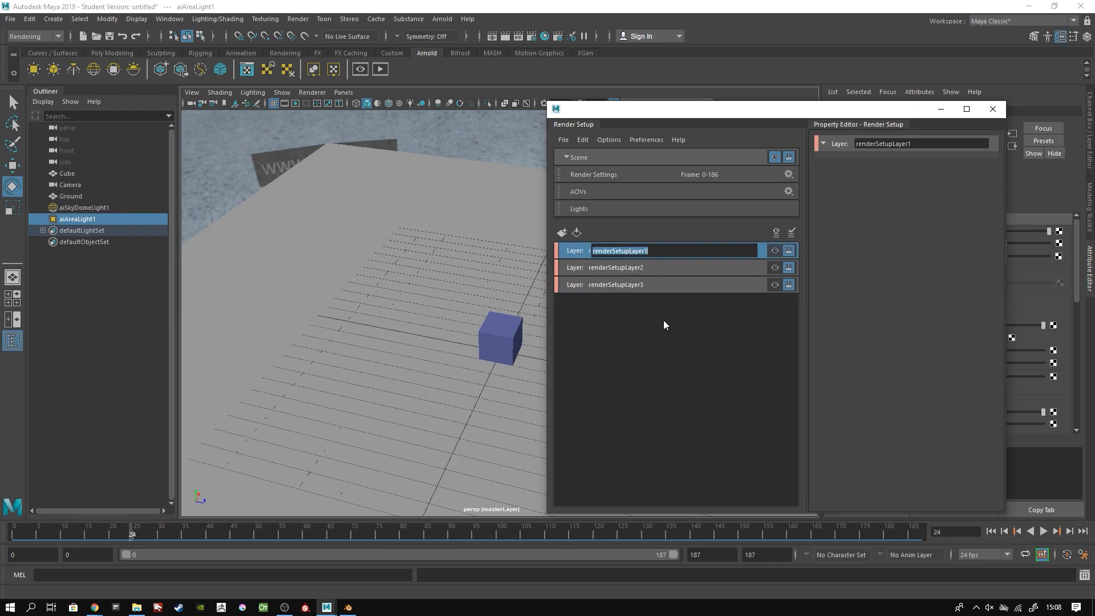
type("Beauty")
key("Return")
Step: Rename the second render layer as Ombres and the third as AO
right_click(635, 272)
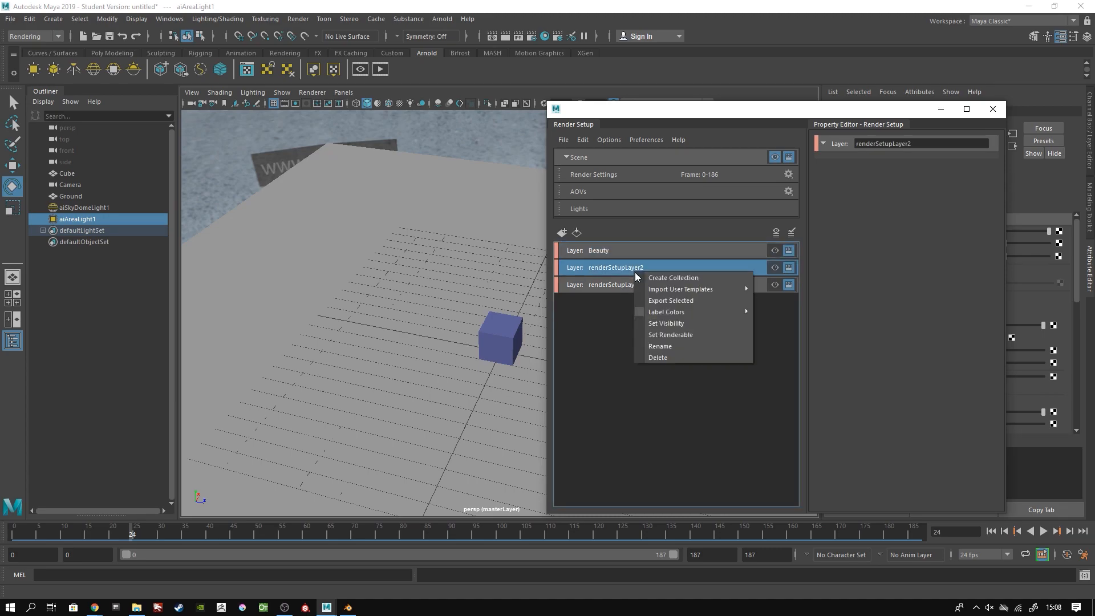
left_click(710, 347)
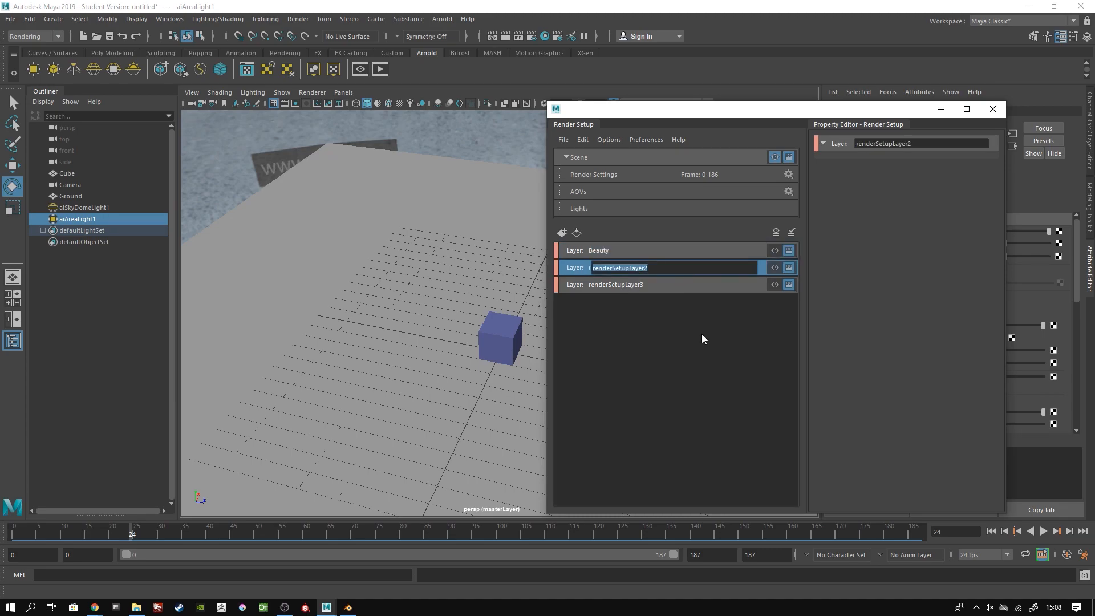
type("Ombres")
left_click(600, 284)
right_click(604, 284)
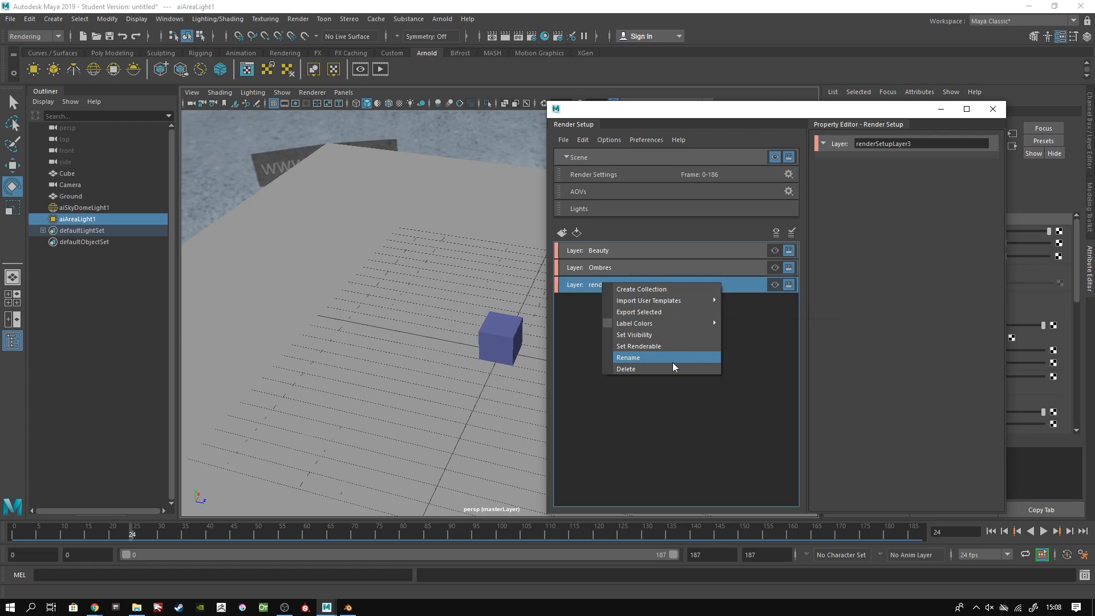
left_click(652, 356)
key("BackSpace")
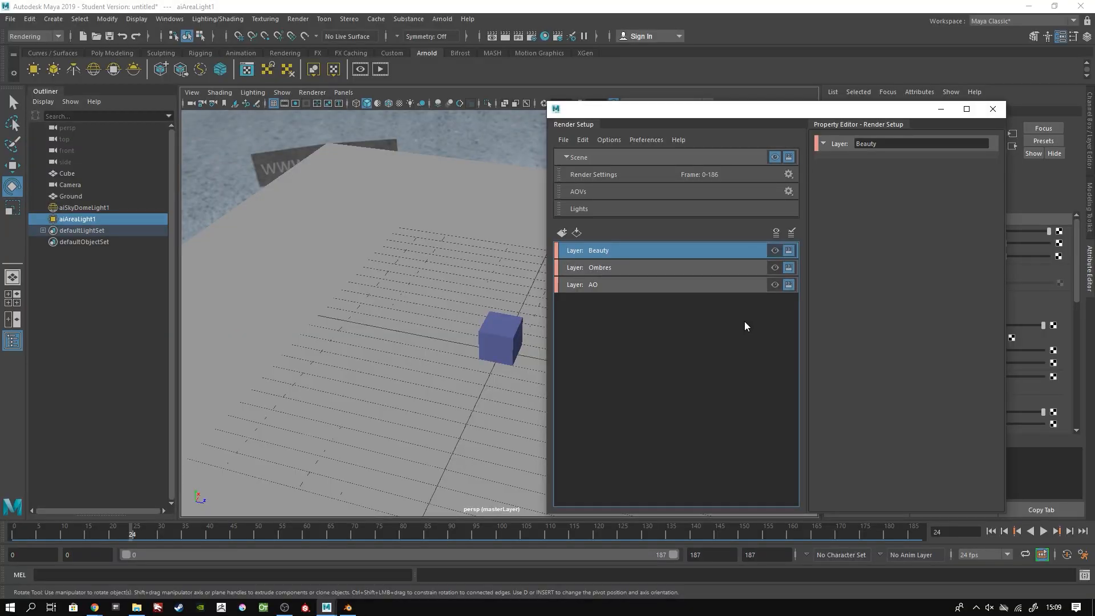
Step: Make the Beauty render layer visible and create a collection named Beauty_Cube in it
left_click(744, 326)
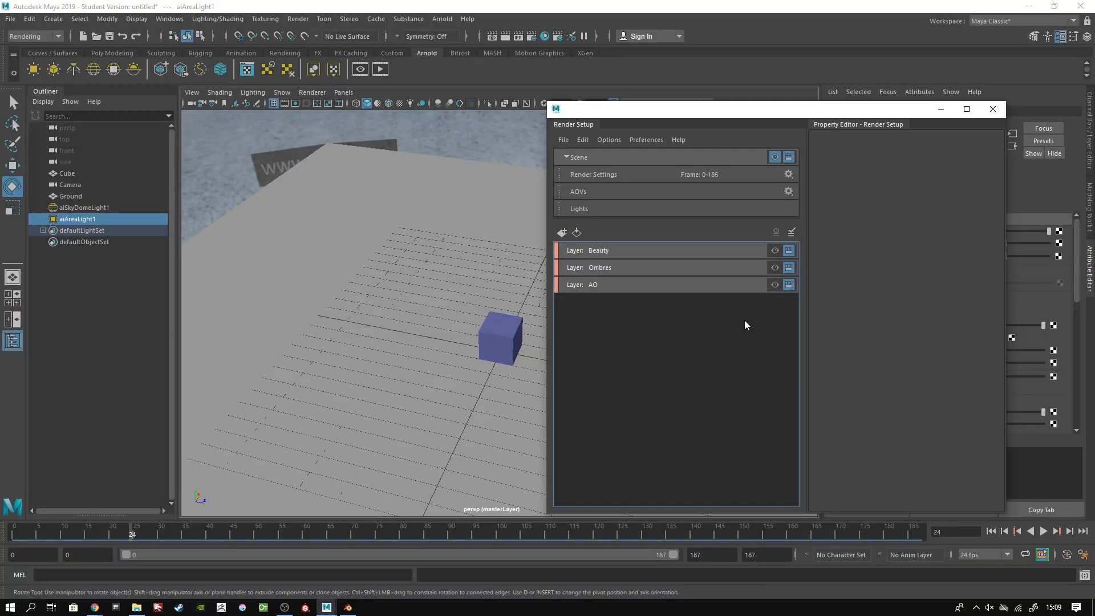
left_click(728, 252)
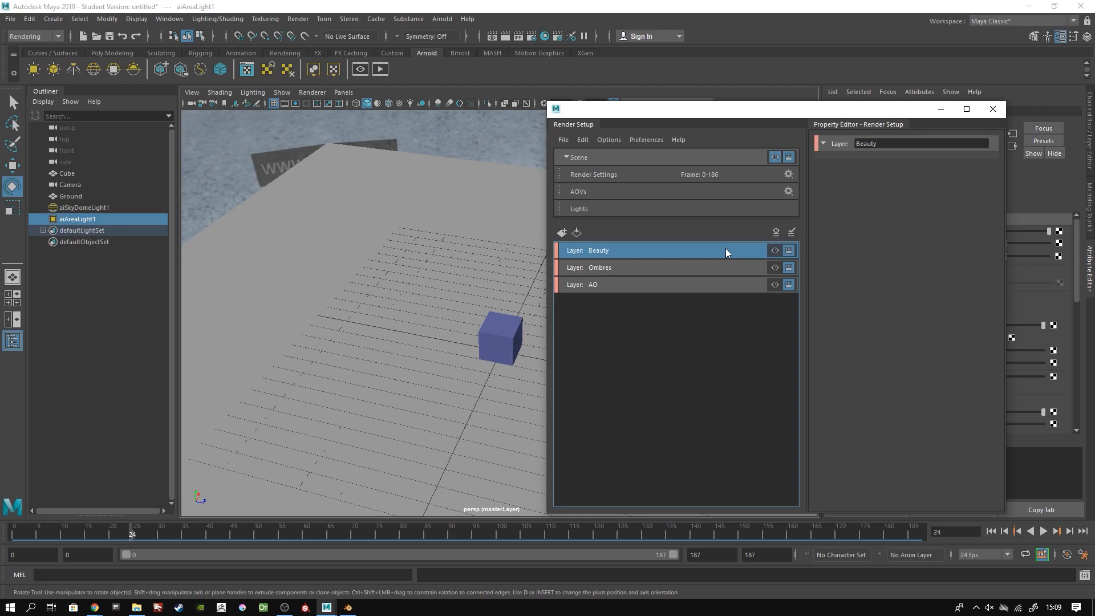
left_click(776, 251)
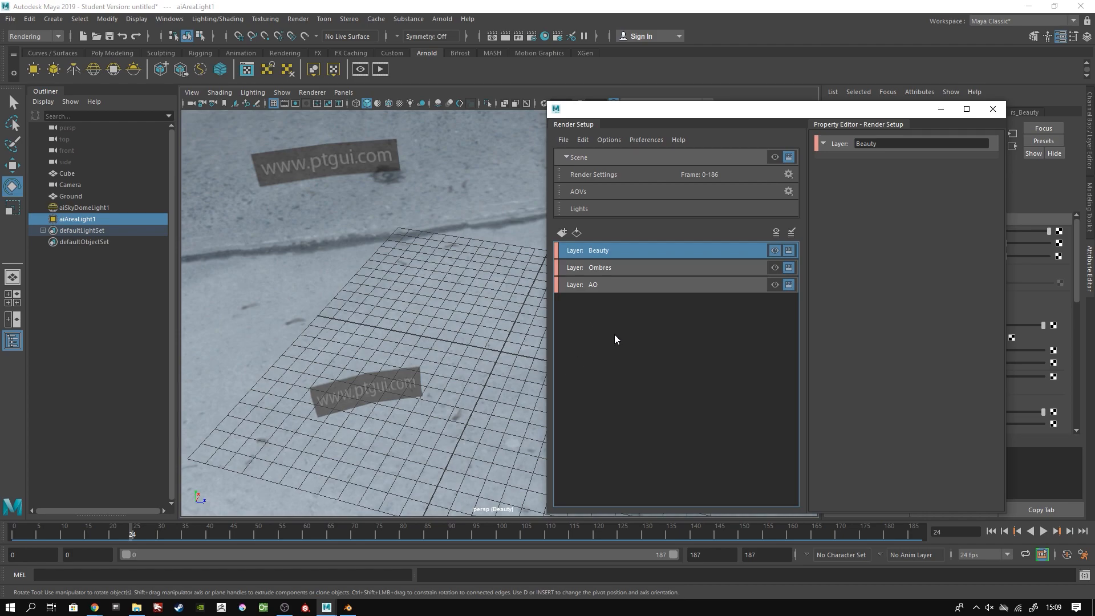
right_click(667, 251)
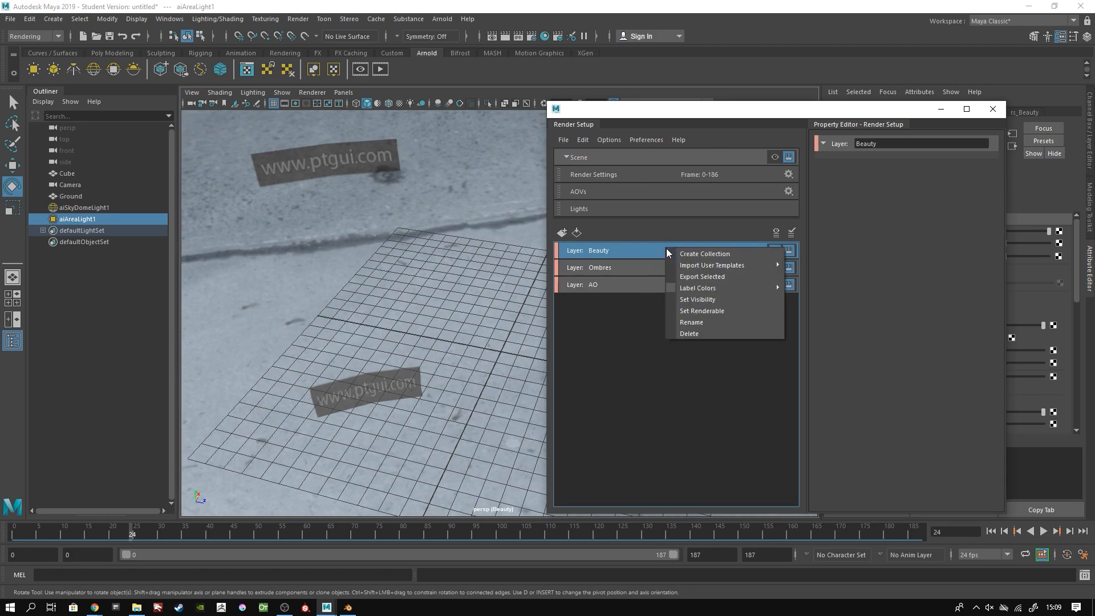
left_click(696, 254)
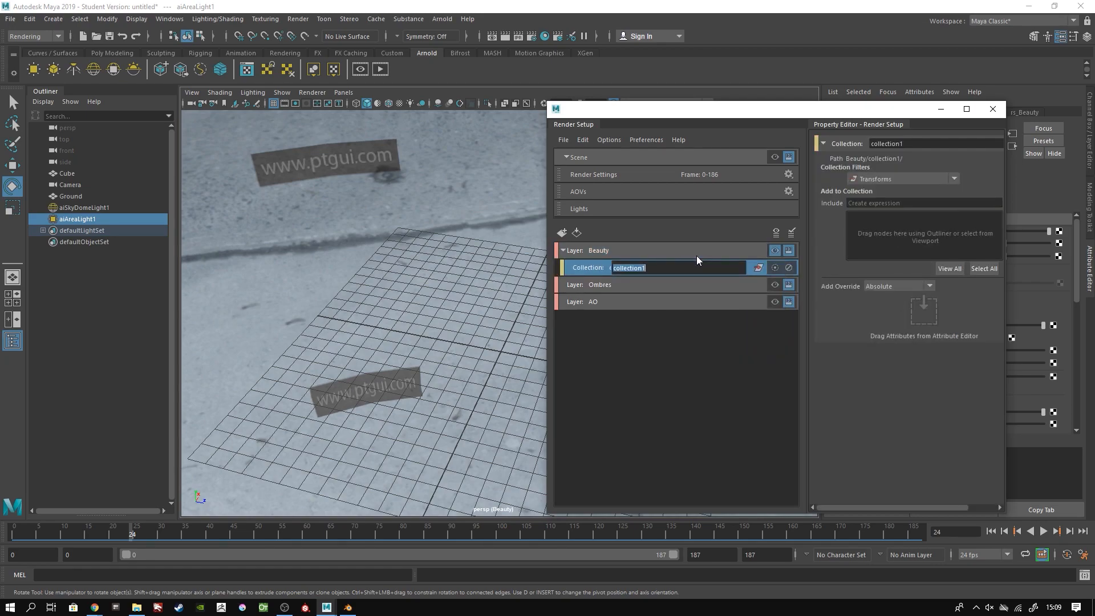
type("Beauty_col")
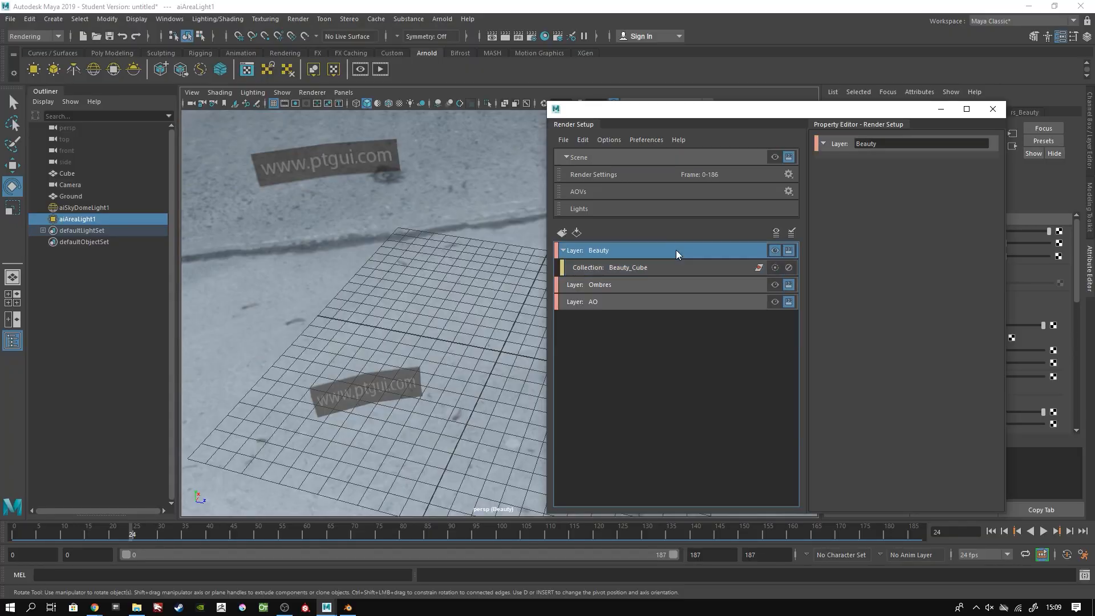
Step: Create a second collection in the Beauty layer and name it Beauty_Ground
right_click(676, 250)
left_click(713, 257)
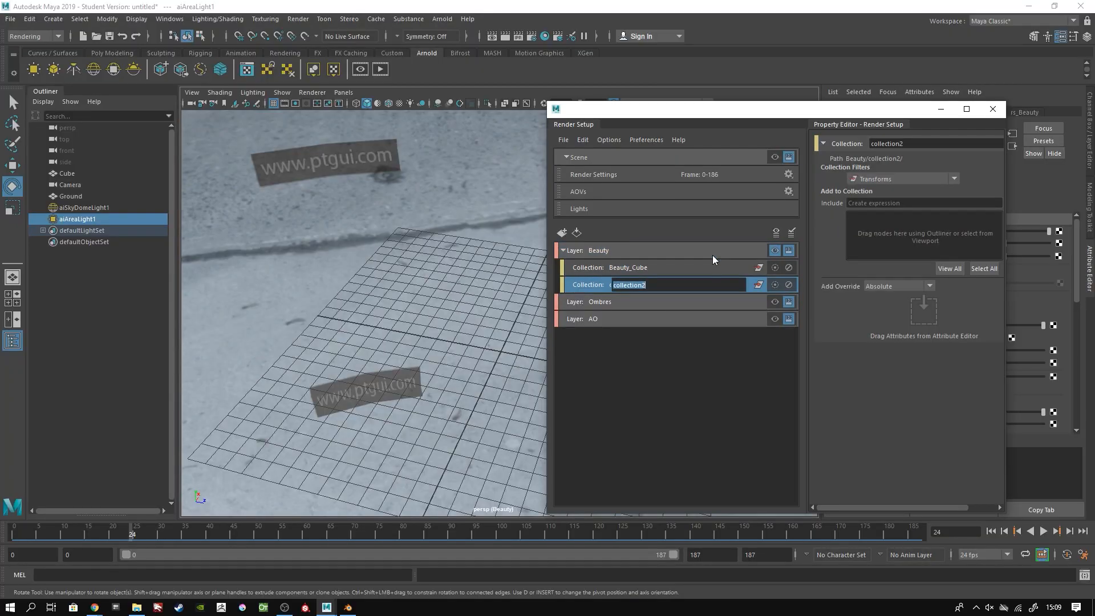
type("Beauty_Ground")
key("Return")
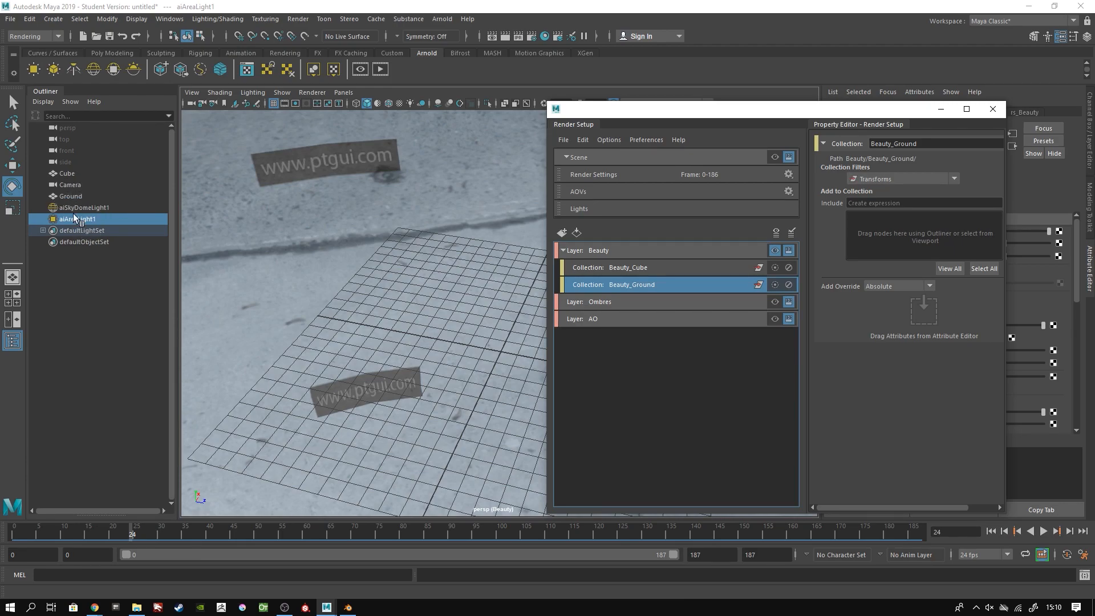
Step: Add the Ground object to the Beauty_Ground collection and the Cube object to the Beauty_Cube collection
left_click_drag(70, 196, 785, 255)
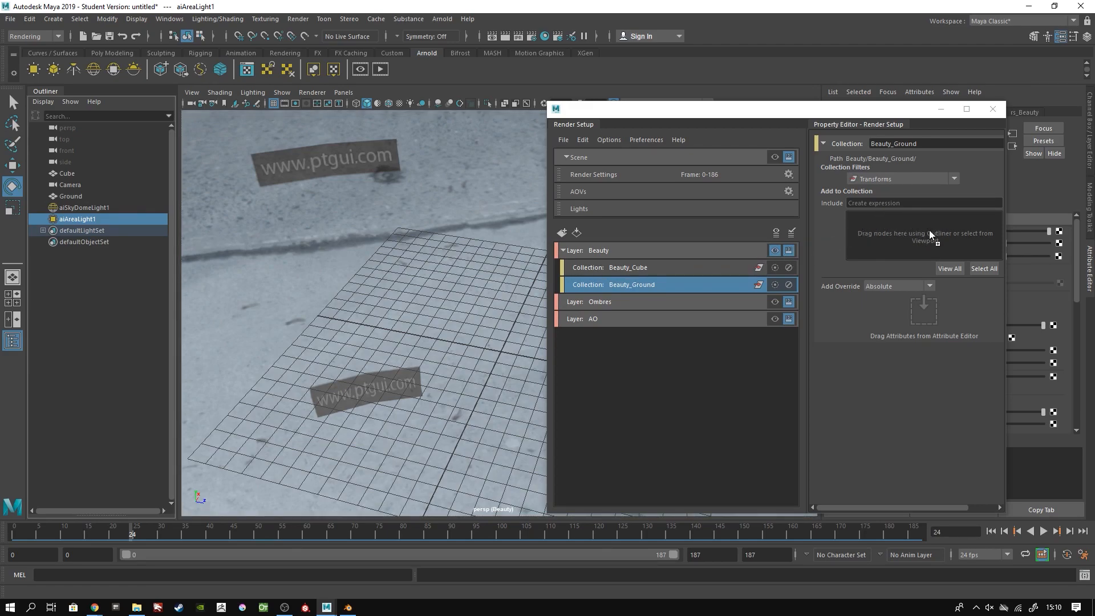
left_click_drag(911, 229, 912, 231)
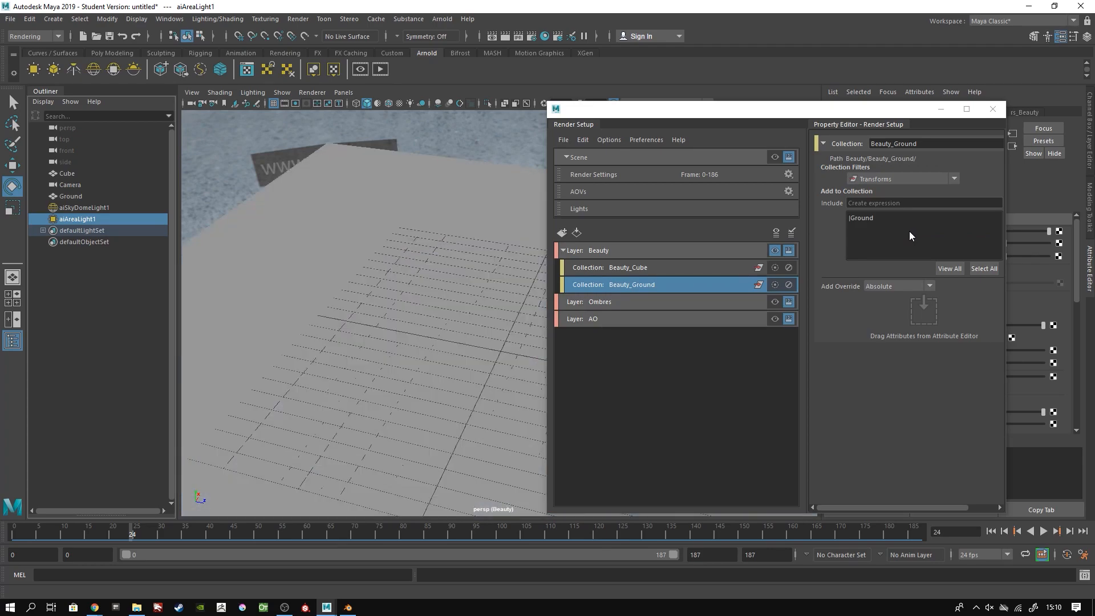
left_click(653, 269)
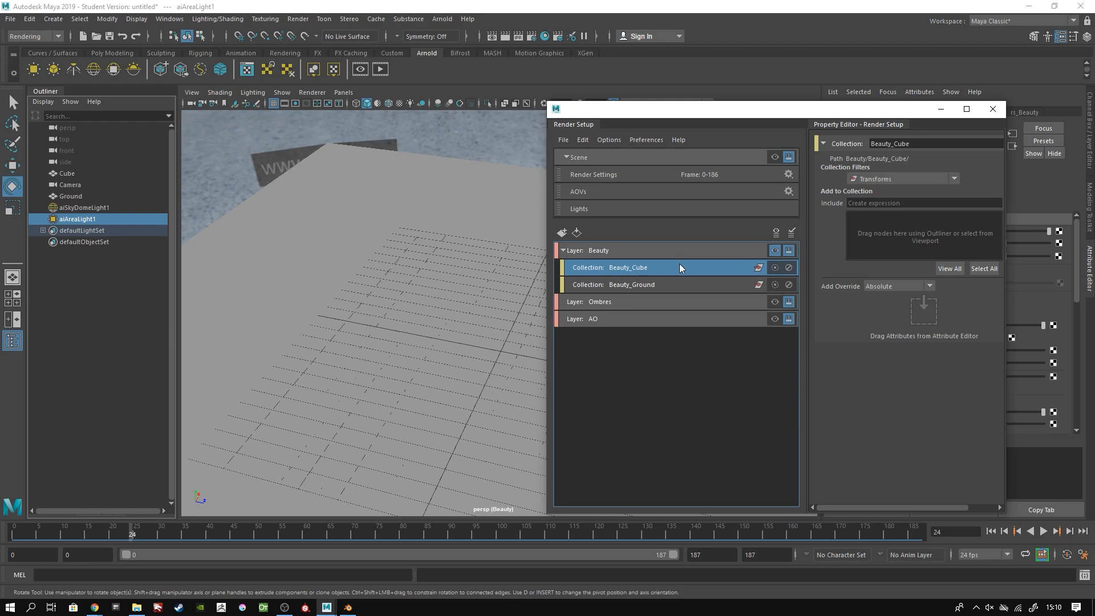
left_click_drag(61, 172, 908, 227)
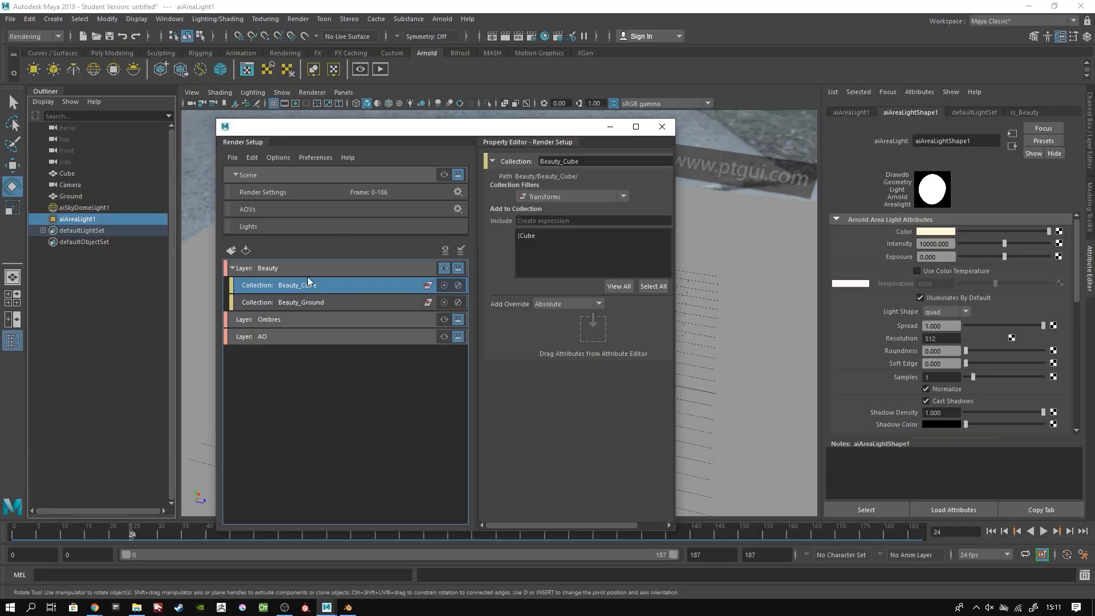
left_click_drag(406, 132, 745, 433)
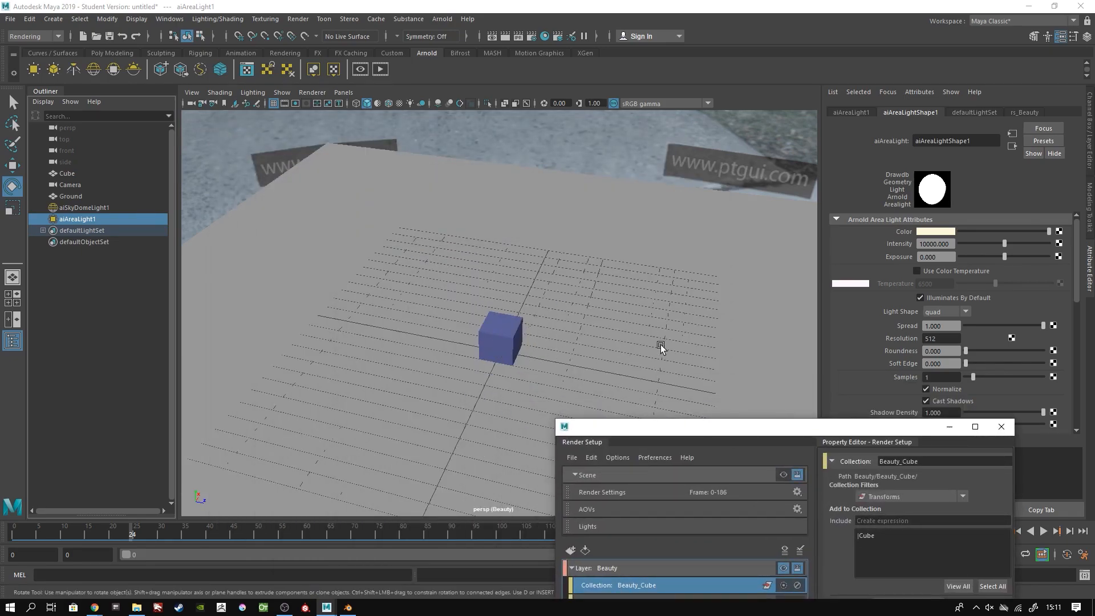
left_click_drag(724, 427, 821, 277)
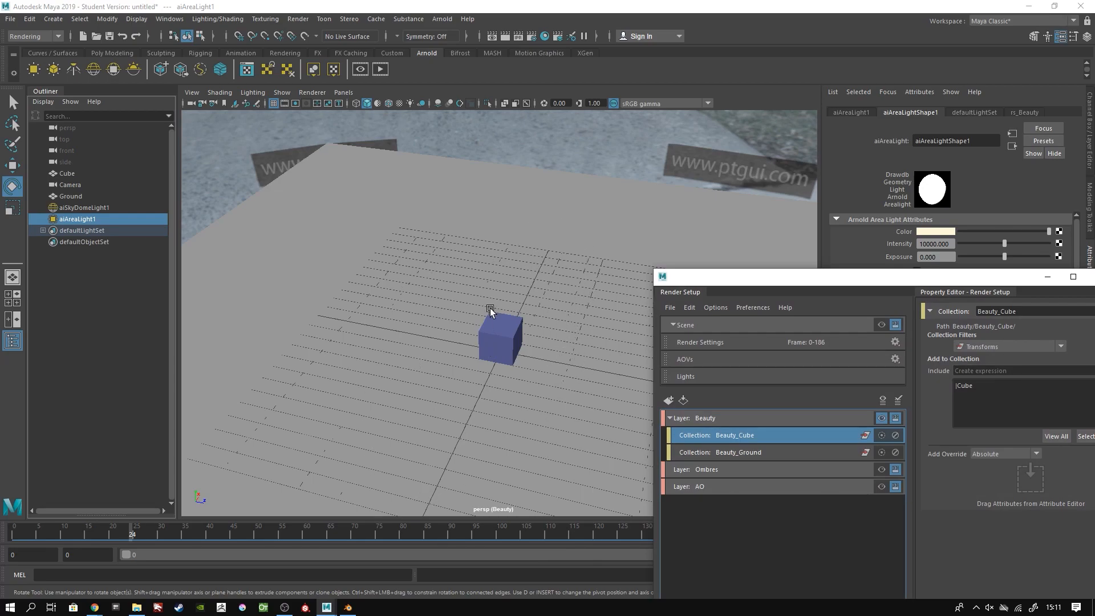
scroll(449, 320, "down", 10)
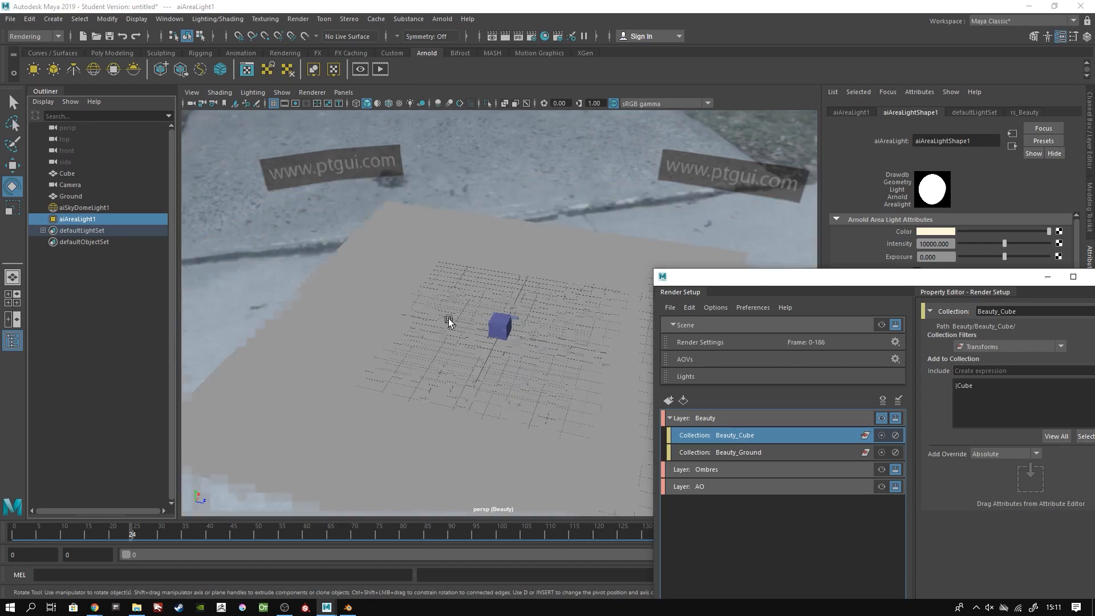
middle_click_drag(416, 420, 406, 397)
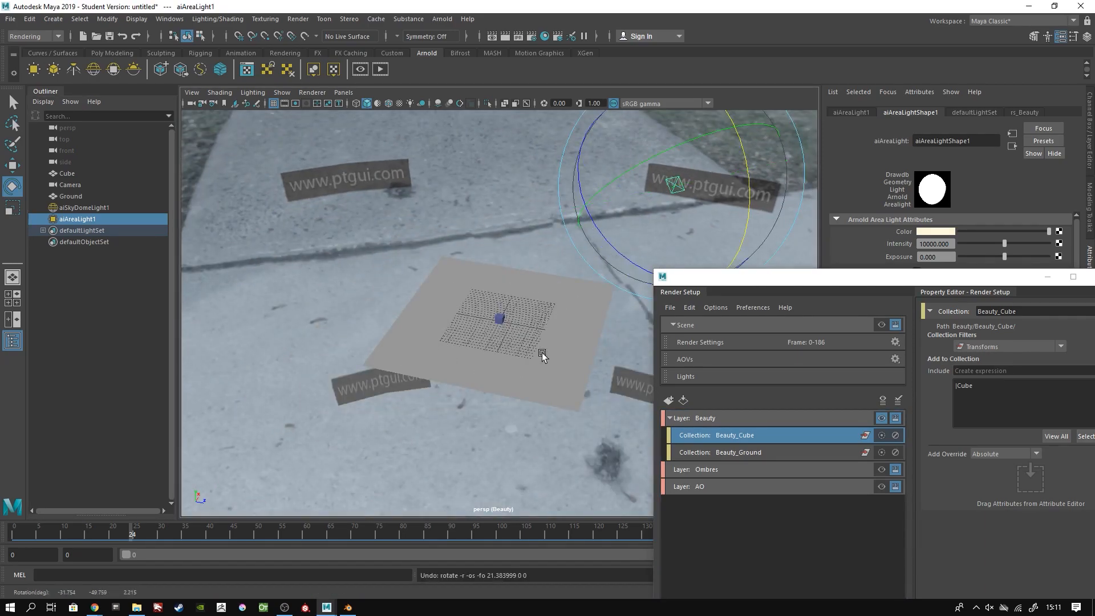
scroll(530, 371, "up", 5)
scroll(527, 386, "up", 8)
middle_click_drag(541, 396, 469, 361)
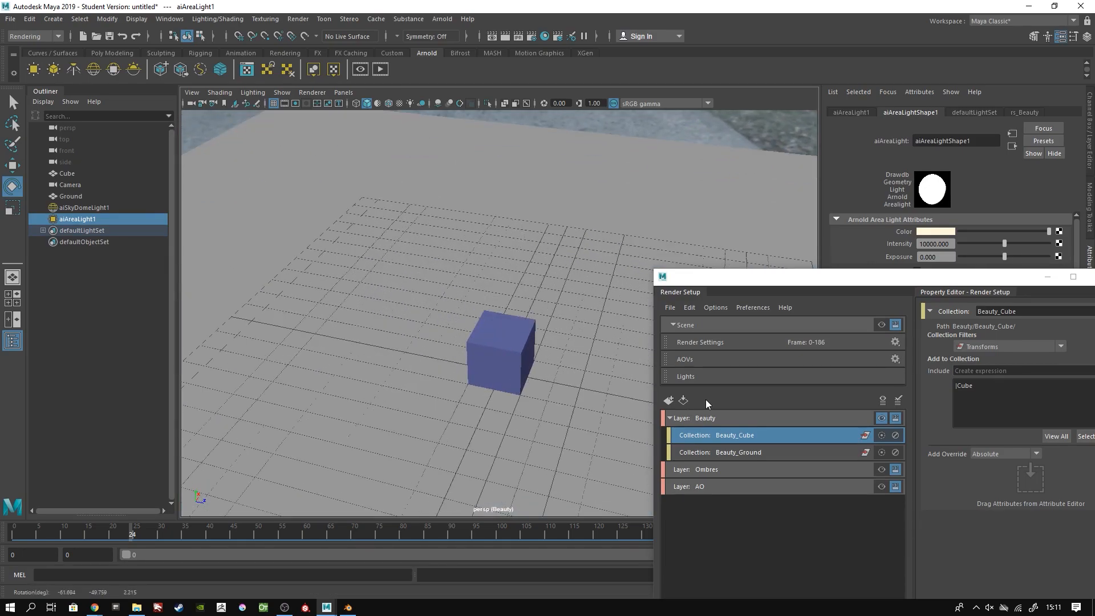
Step: Create an absolute override for the visible layer on the Ground shape's Arnold Primary Visibility attribute
left_click(758, 452)
left_click_drag(953, 276, 416, 434)
left_click(730, 190)
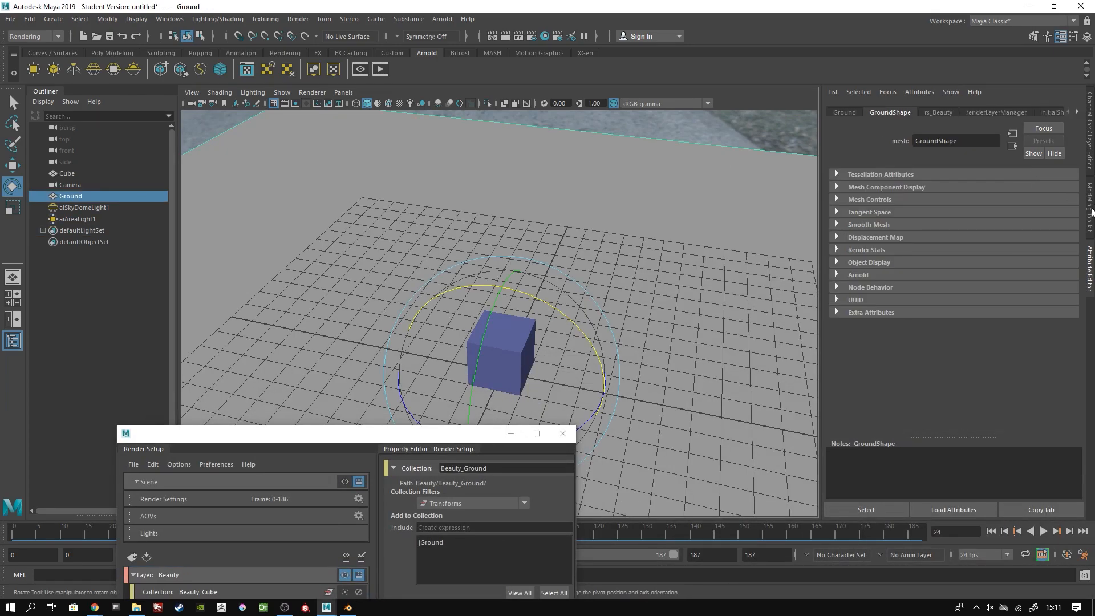
left_click(837, 275)
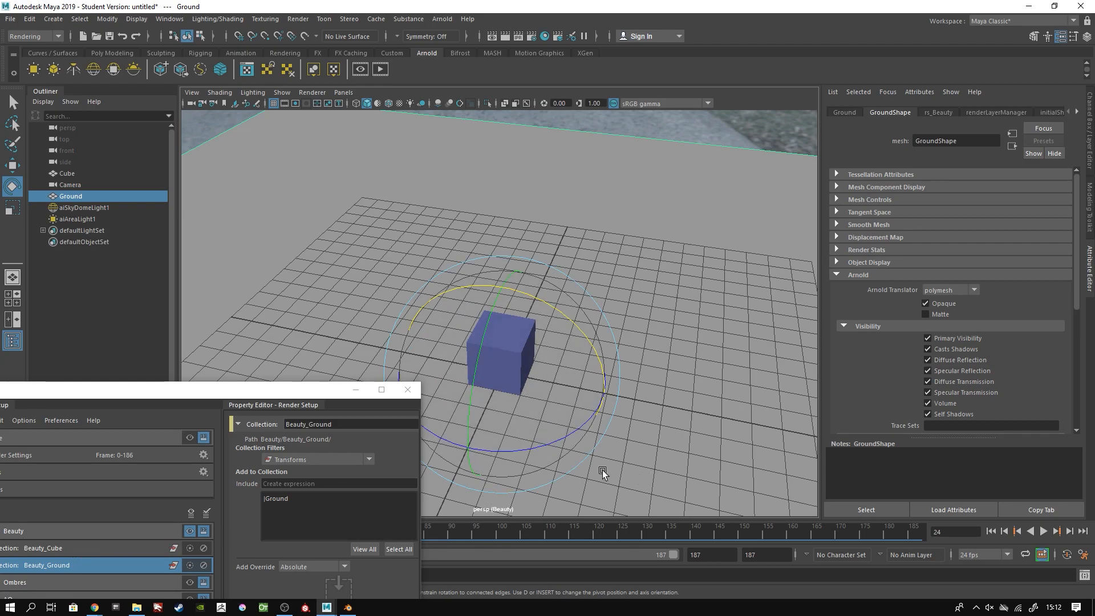
left_click_drag(310, 389, 659, 108)
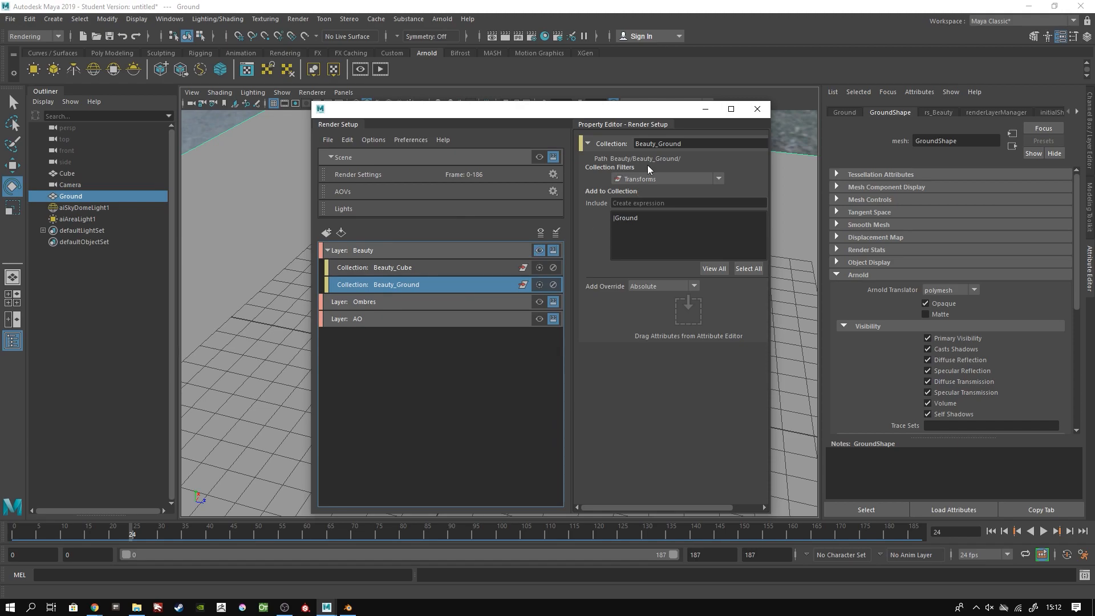
left_click_drag(643, 109, 228, 269)
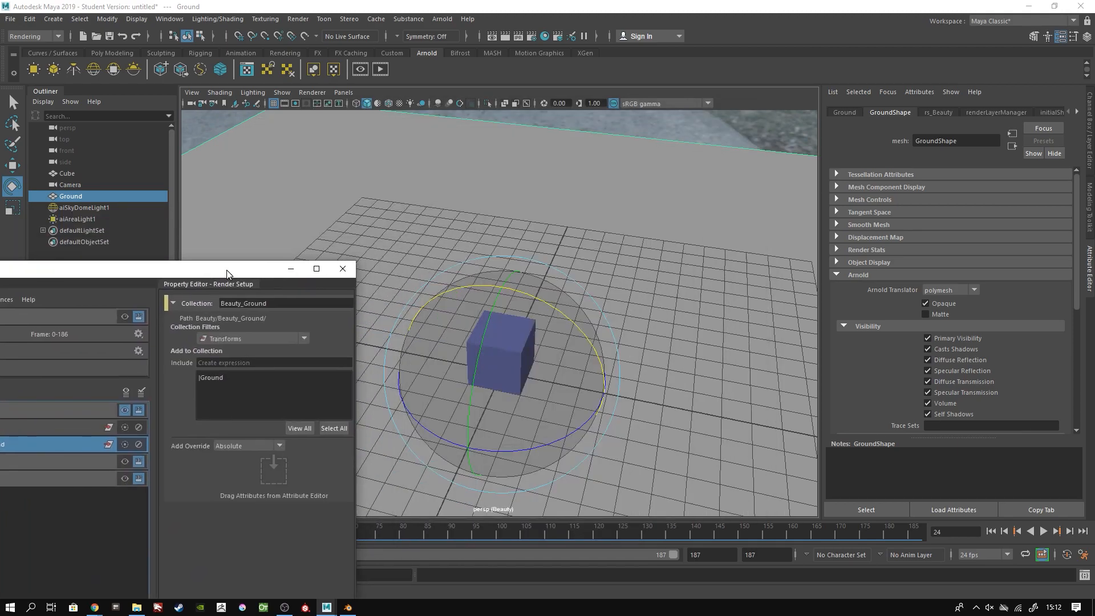
right_click(957, 338)
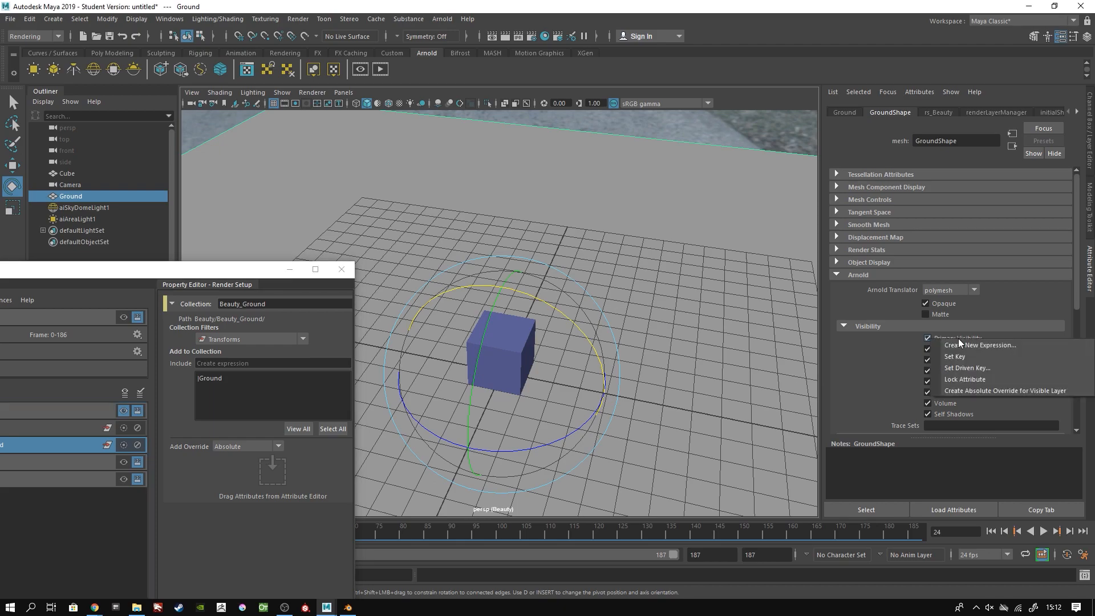
left_click(997, 390)
Step: Turn off Primary Visibility in the primaryVisibility override of the Beauty_Ground collection
left_click_drag(229, 275, 594, 141)
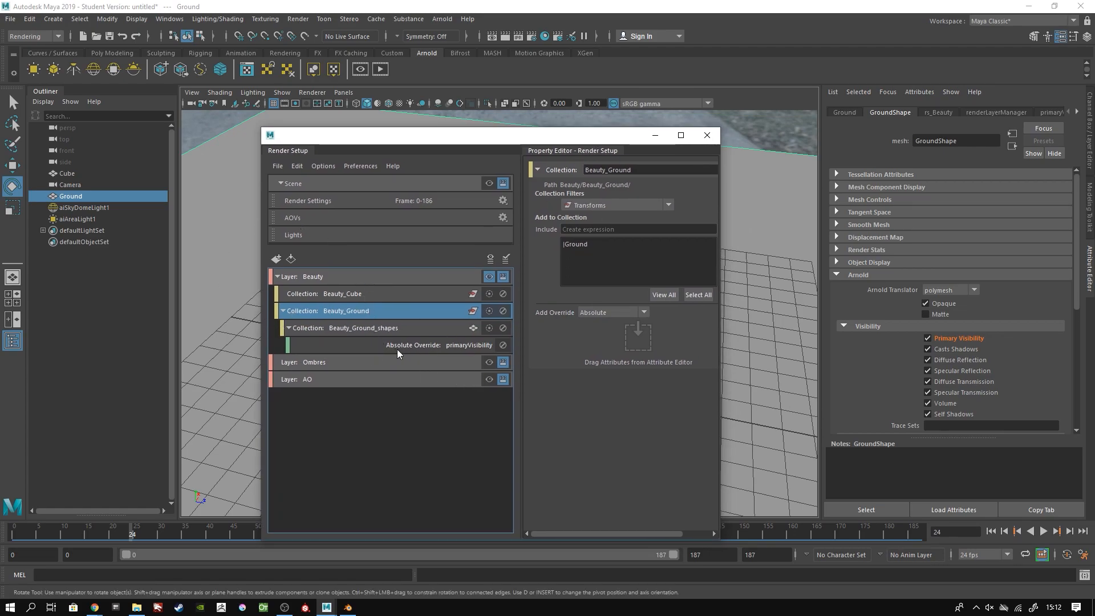
left_click(430, 347)
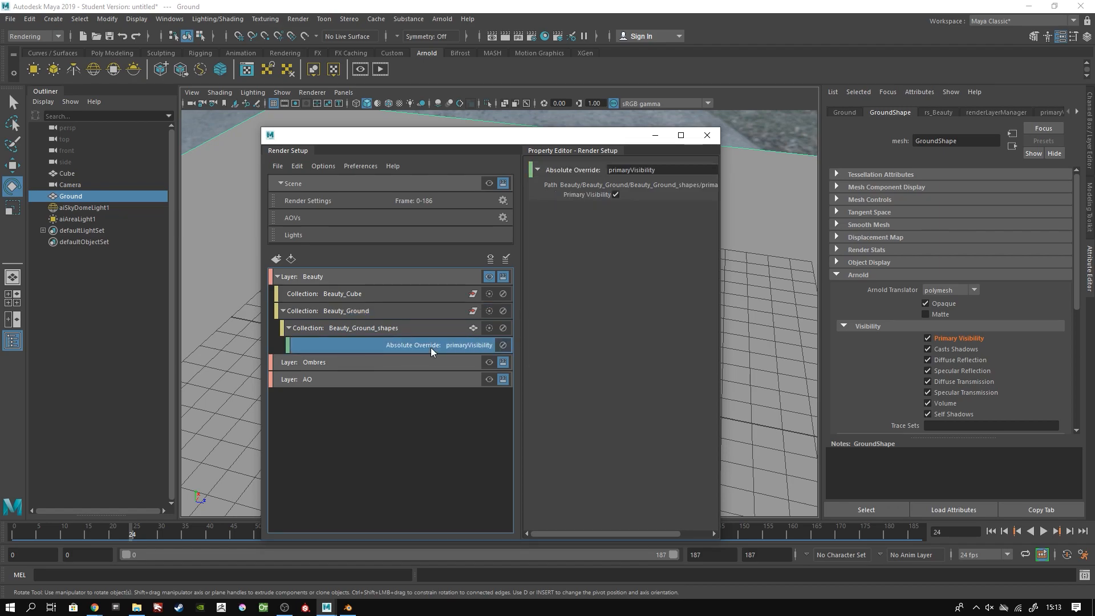
left_click(616, 195)
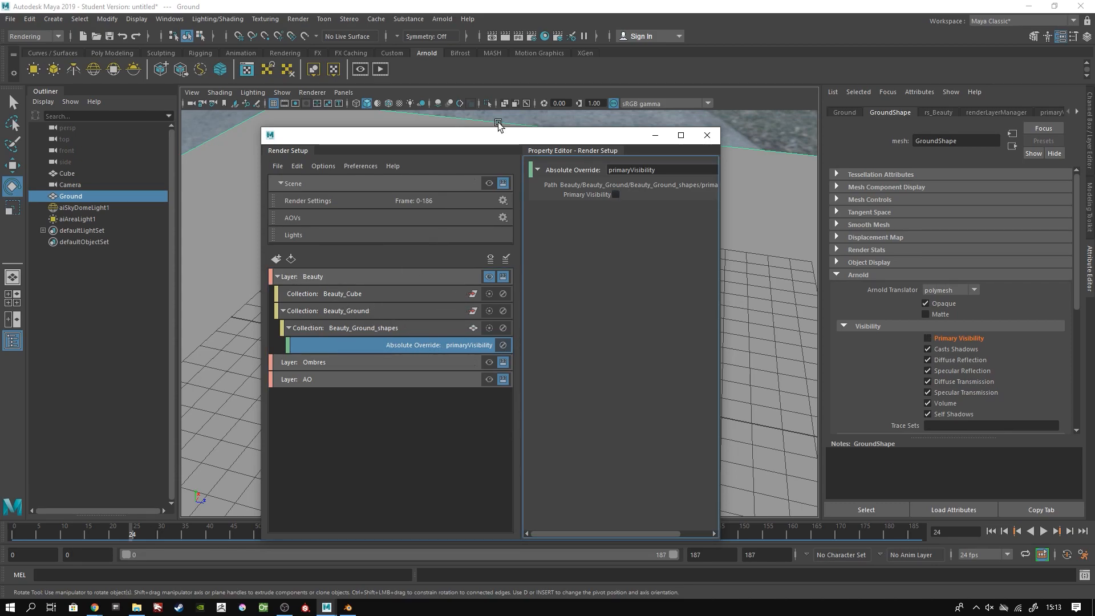
Step: Render the current frame of the Beauty layer to check the ground override, then close the Render View
left_click_drag(500, 146, 486, 516)
left_click(502, 39)
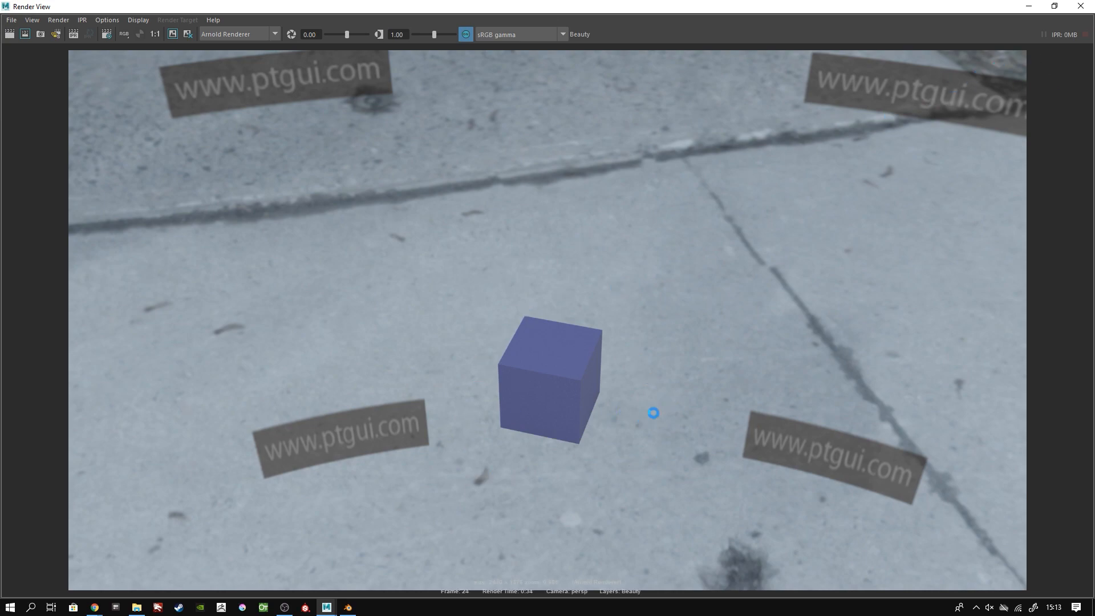
left_click_drag(939, 7, 674, 297)
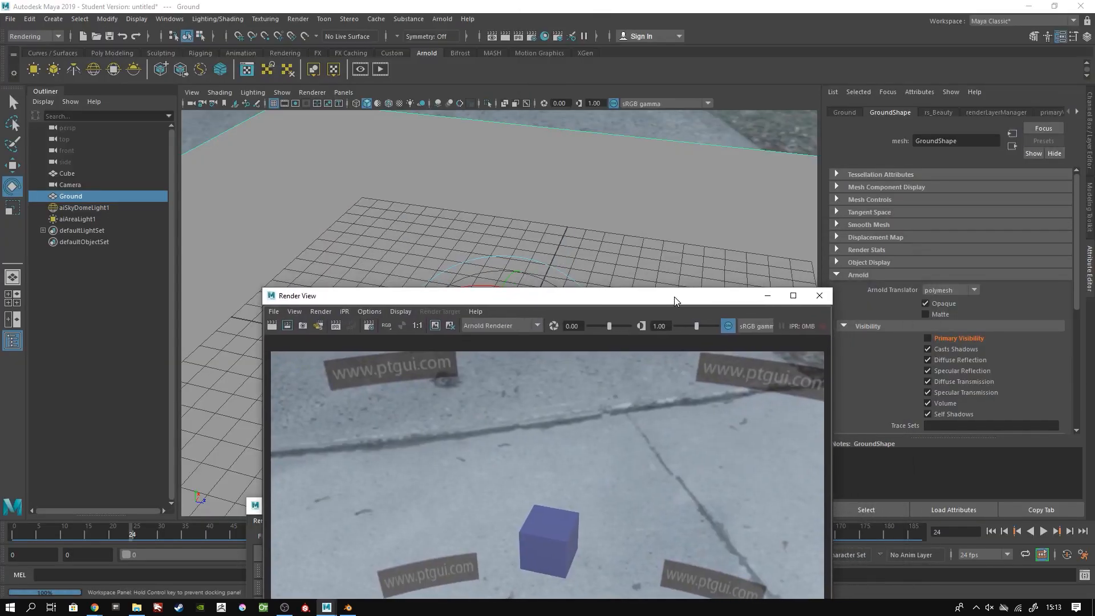
left_click(827, 301)
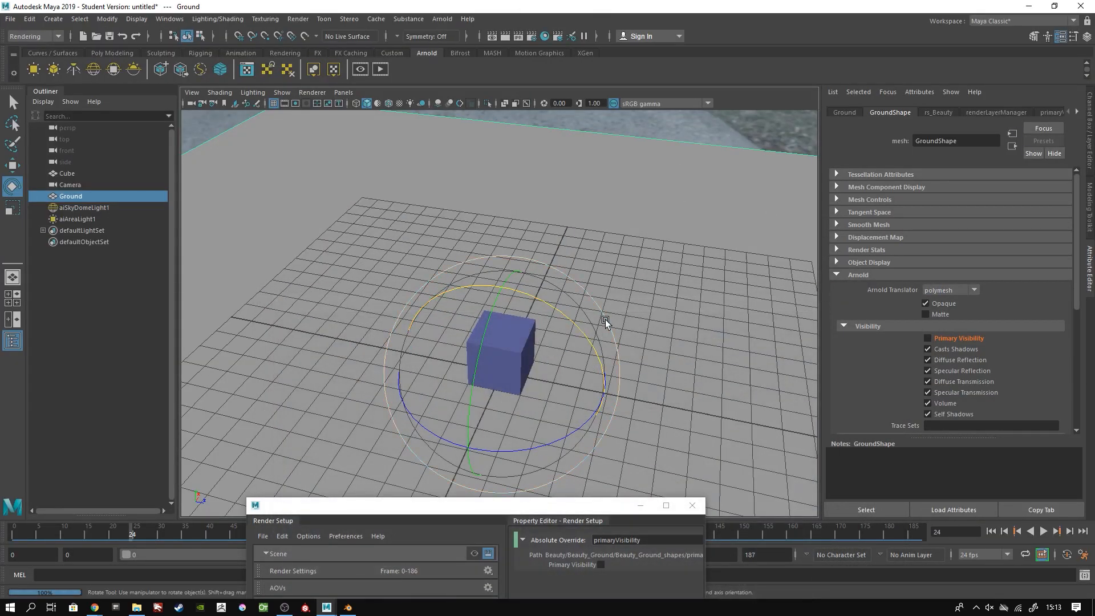
Step: Select the sky dome light and set its Camera visibility to 0
left_click_drag(651, 324, 593, 345, "alt")
scroll(607, 316, "down", 7)
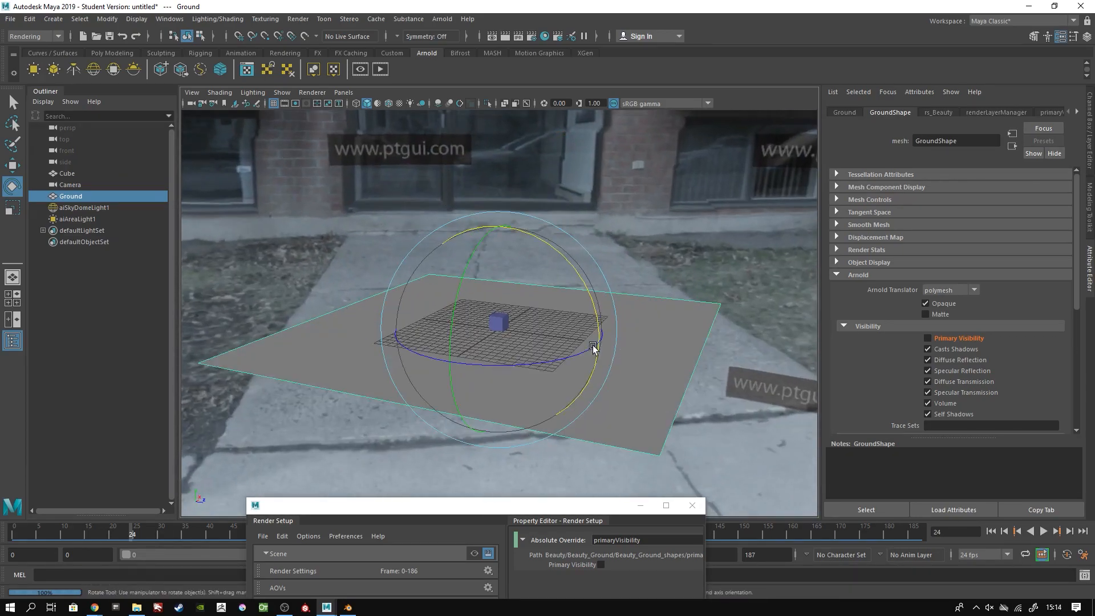
left_click(686, 209)
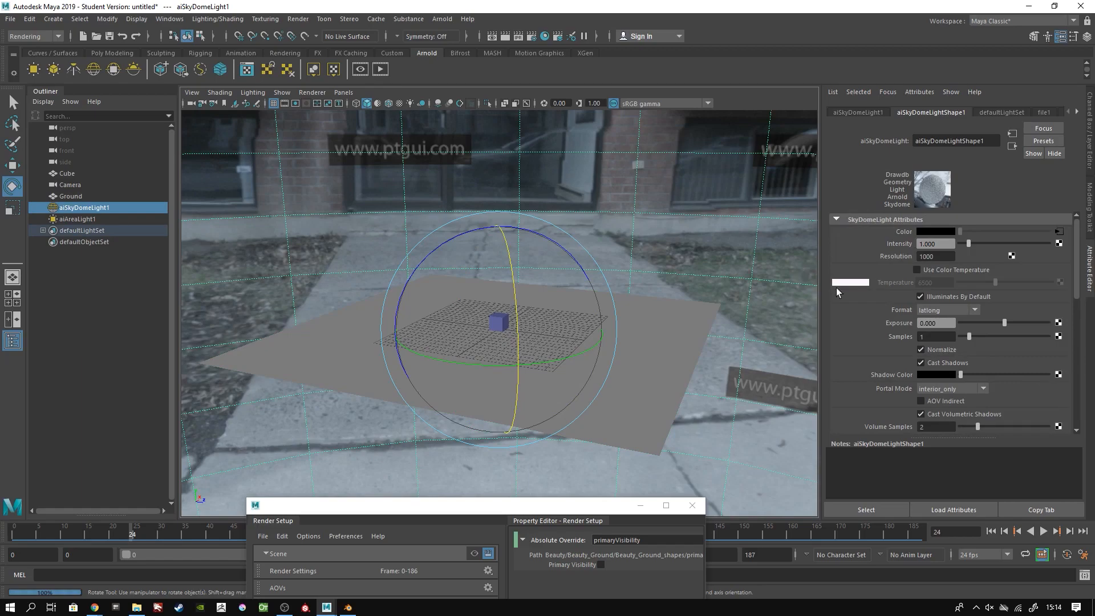
left_click_drag(1082, 276, 1080, 337)
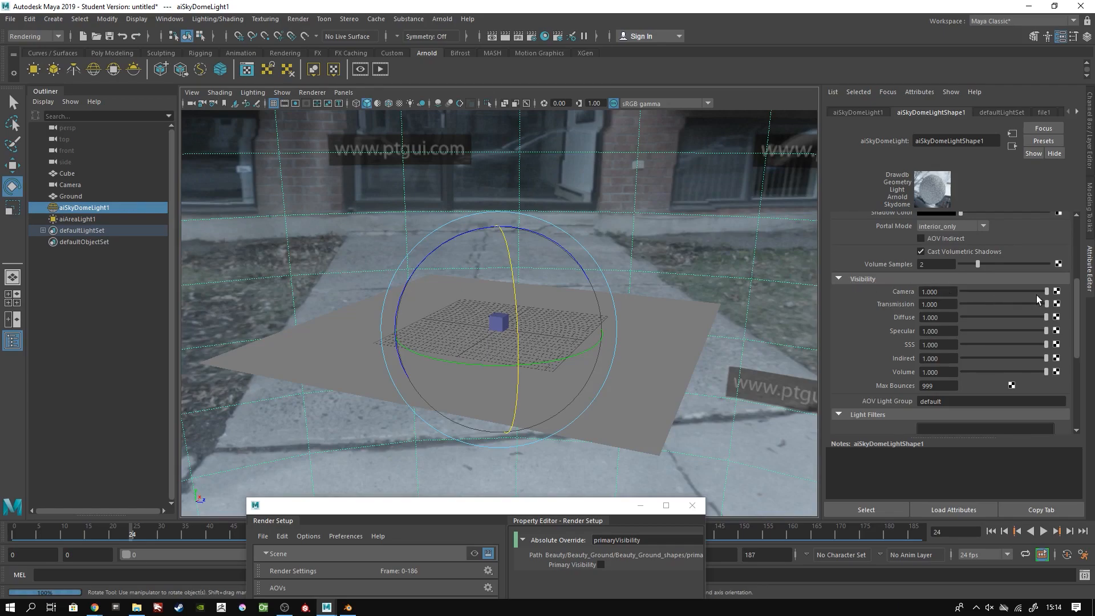
left_click_drag(1038, 289, 1036, 291)
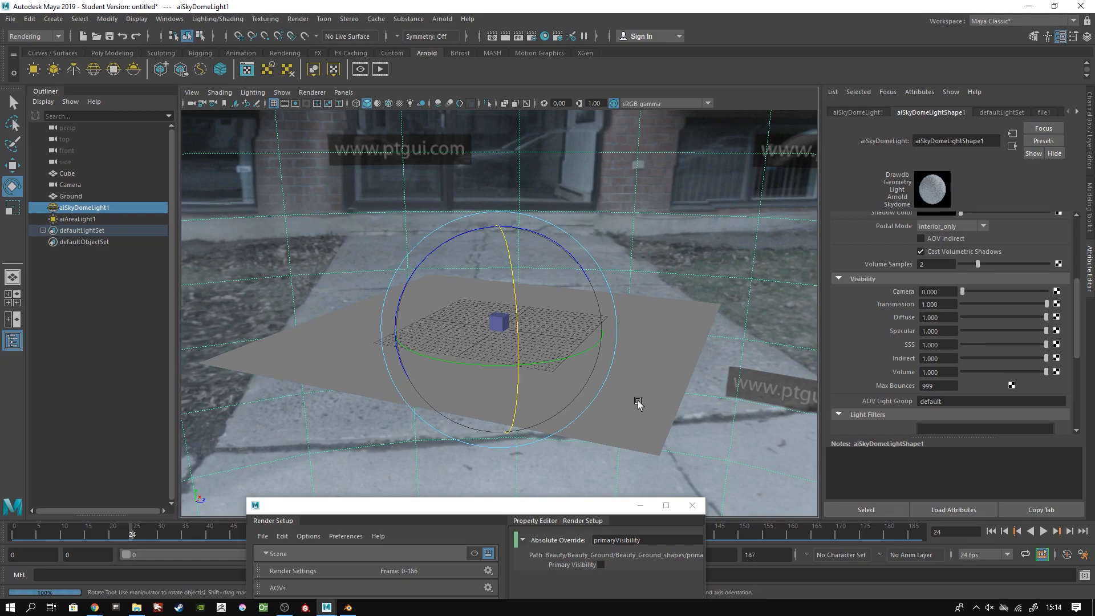
Step: Select the Ombres layer in Render Setup and make it the visible layer
left_click_drag(532, 506, 348, 212)
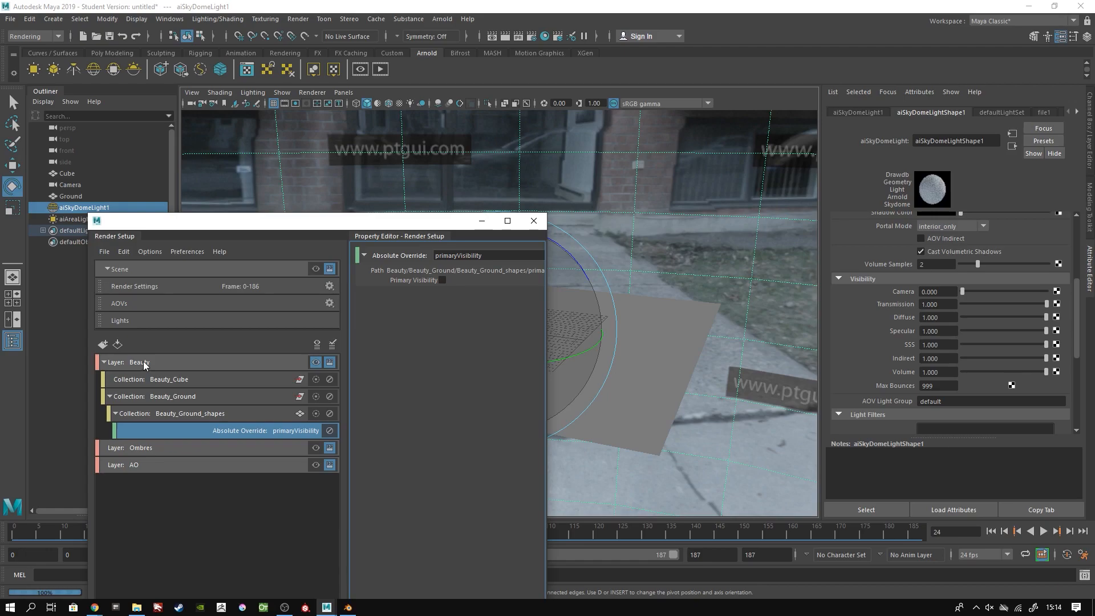
left_click(165, 450)
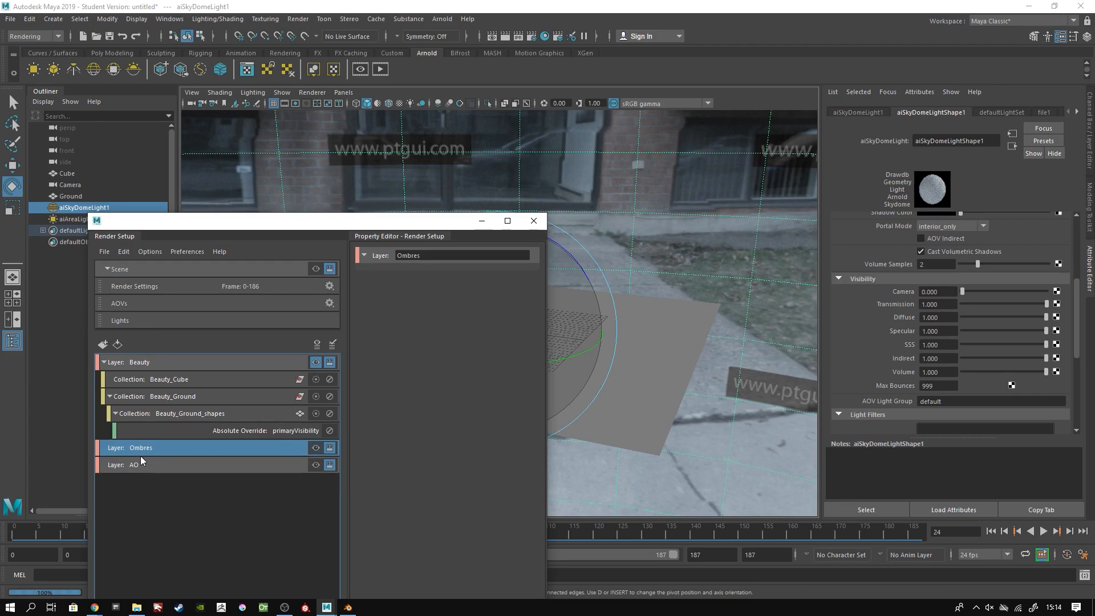
left_click(316, 448)
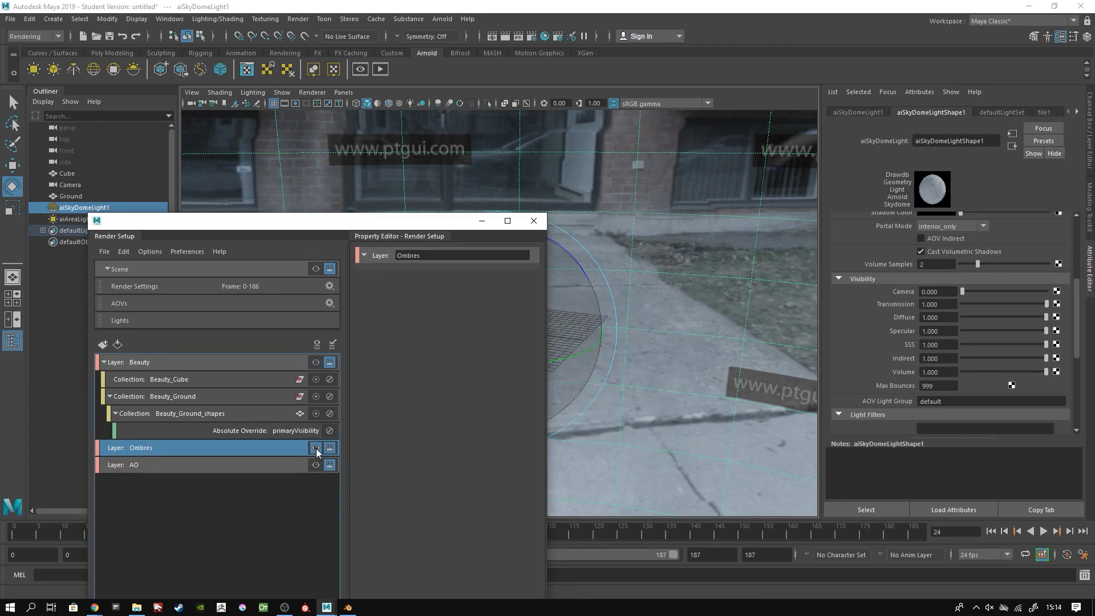
Step: Create a collection named Ombre_Cube in the Ombres layer
left_click_drag(310, 225, 769, 230)
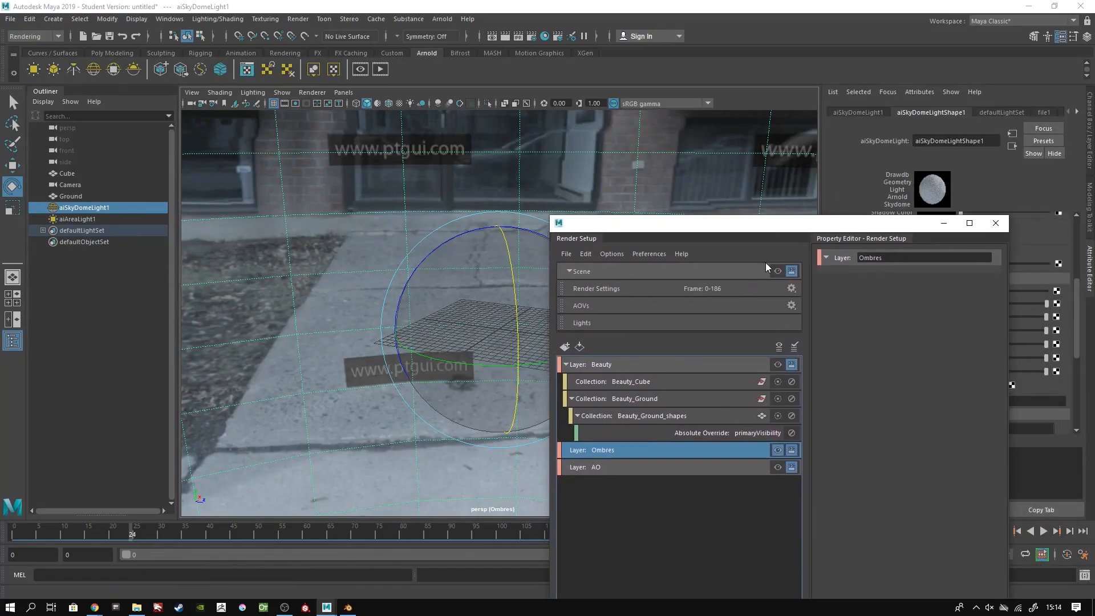
right_click(669, 451)
left_click(714, 452)
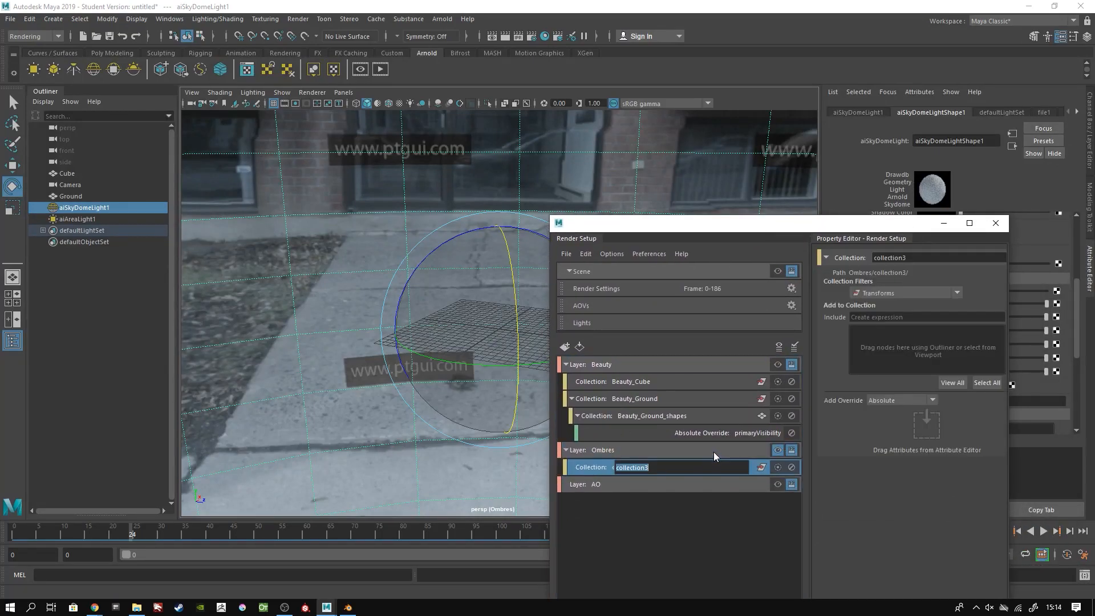
type("Ombre_Cube")
key("Return")
Step: Create a second collection named Ombre_Ground in the Ombres layer
right_click(709, 449)
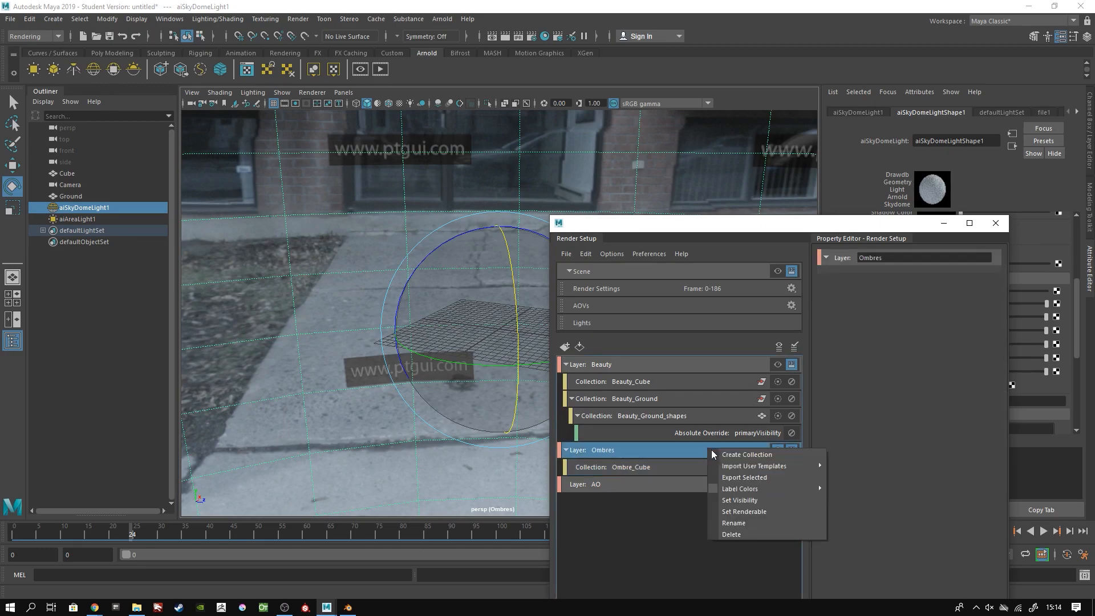
left_click(741, 456)
type("Ombre_")
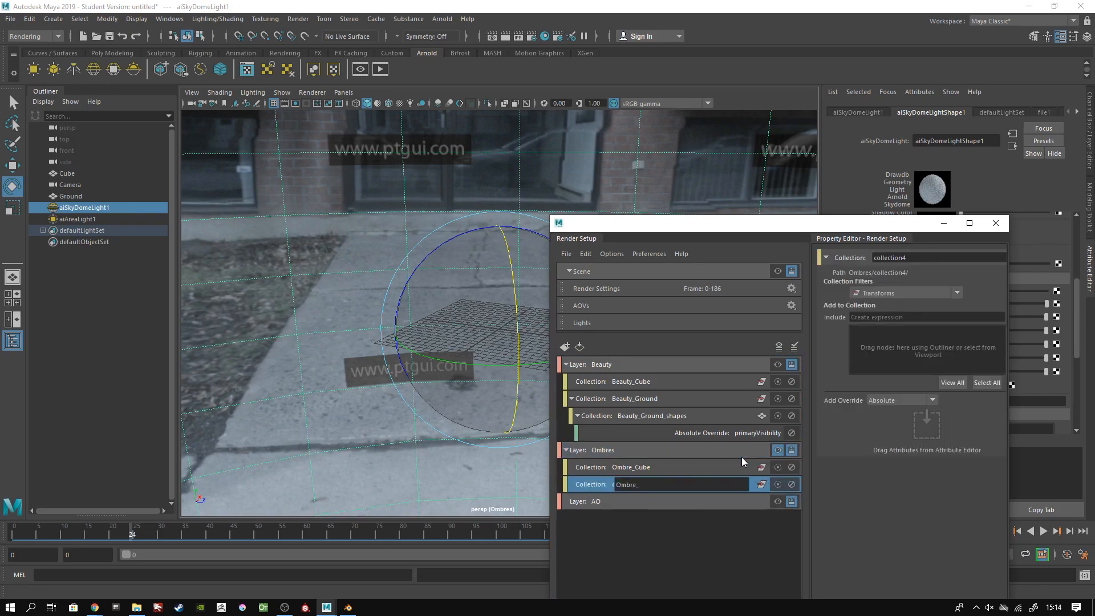
type("Ground")
key("Return")
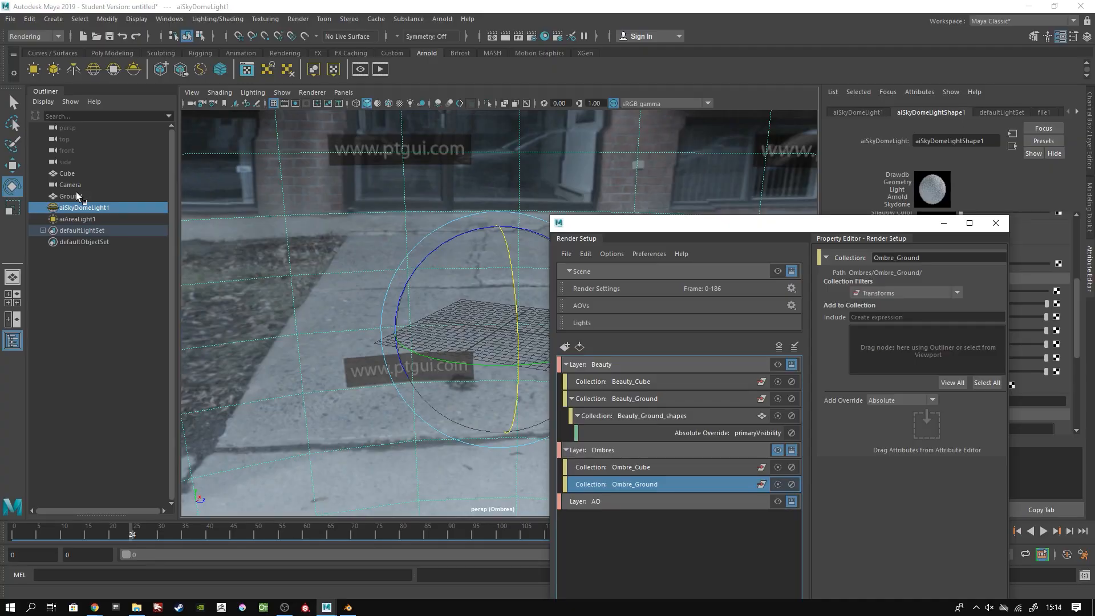
Step: Add the Ground object to the Ombre_Ground collection and the Cube object to the Ombre_Cube collection
middle_click_drag(77, 192, 949, 342)
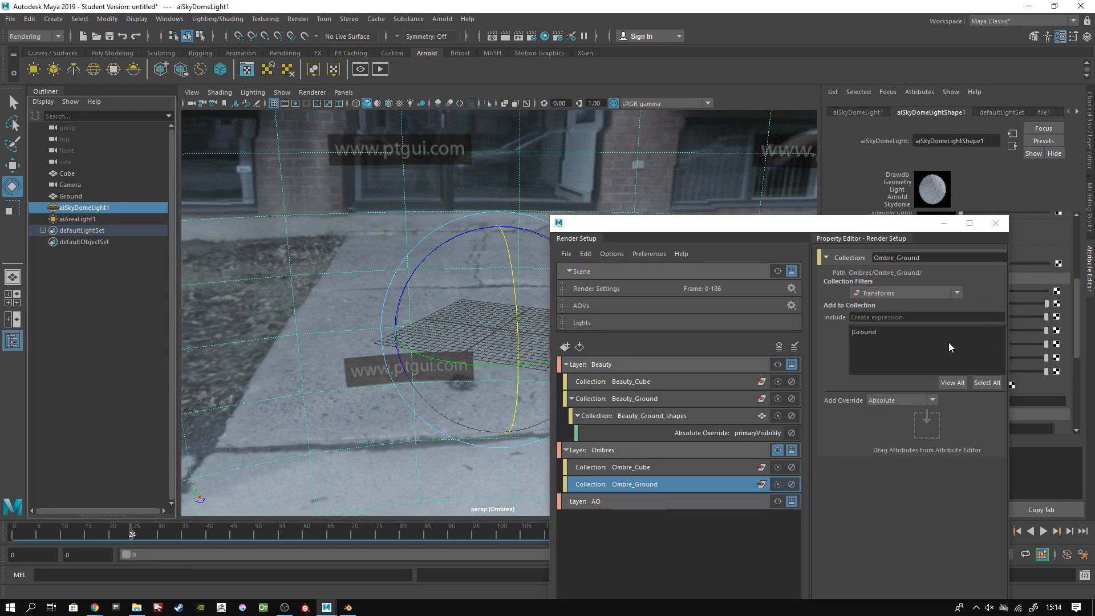
left_click(683, 467)
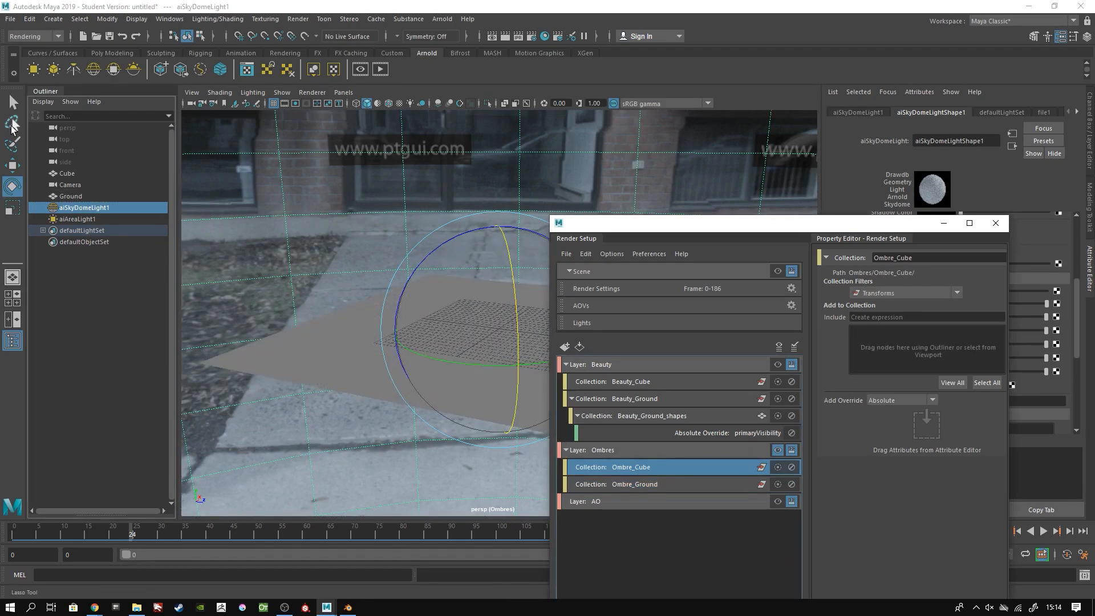
middle_click_drag(63, 170, 912, 345)
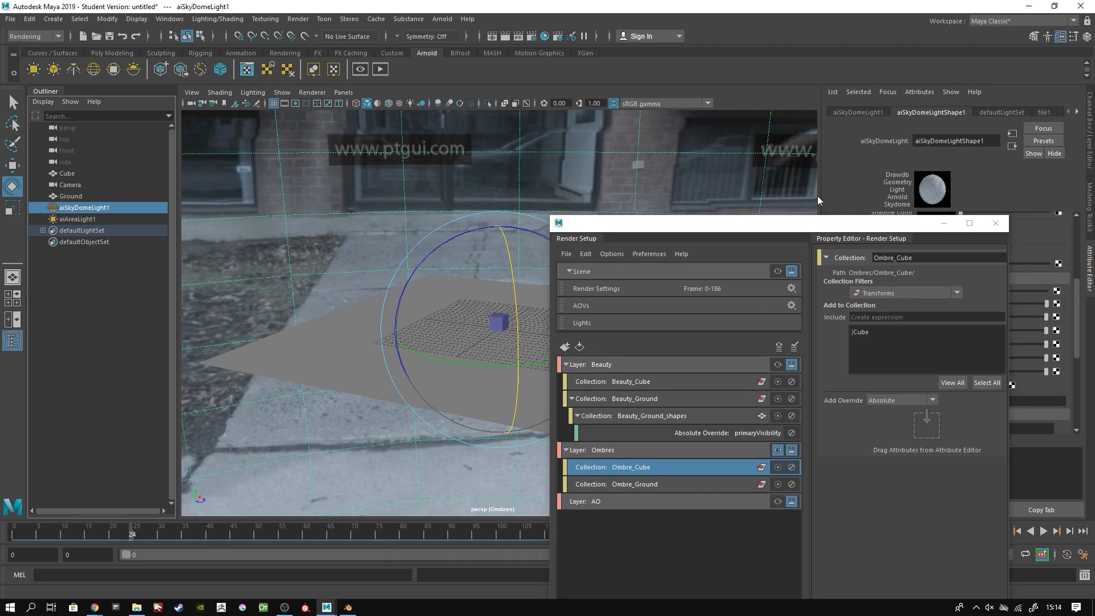
Step: Create an absolute override for the visible layer on the cube shape's Arnold Primary Visibility attribute
left_click_drag(838, 229, 327, 256)
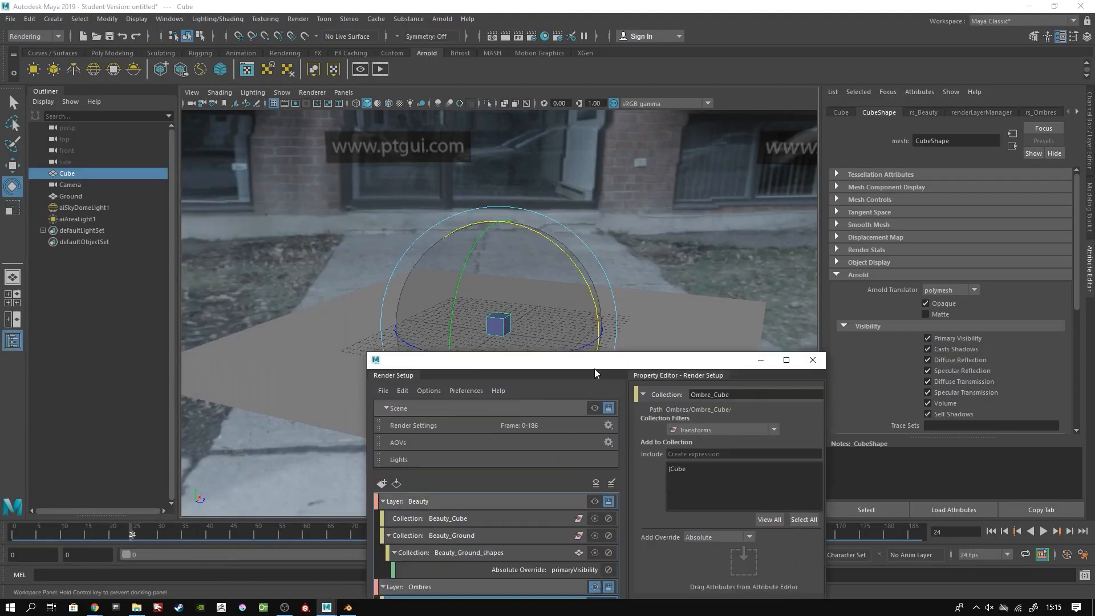
left_click_drag(595, 371, 512, 478)
left_click(548, 512)
scroll(487, 356, "up", 8)
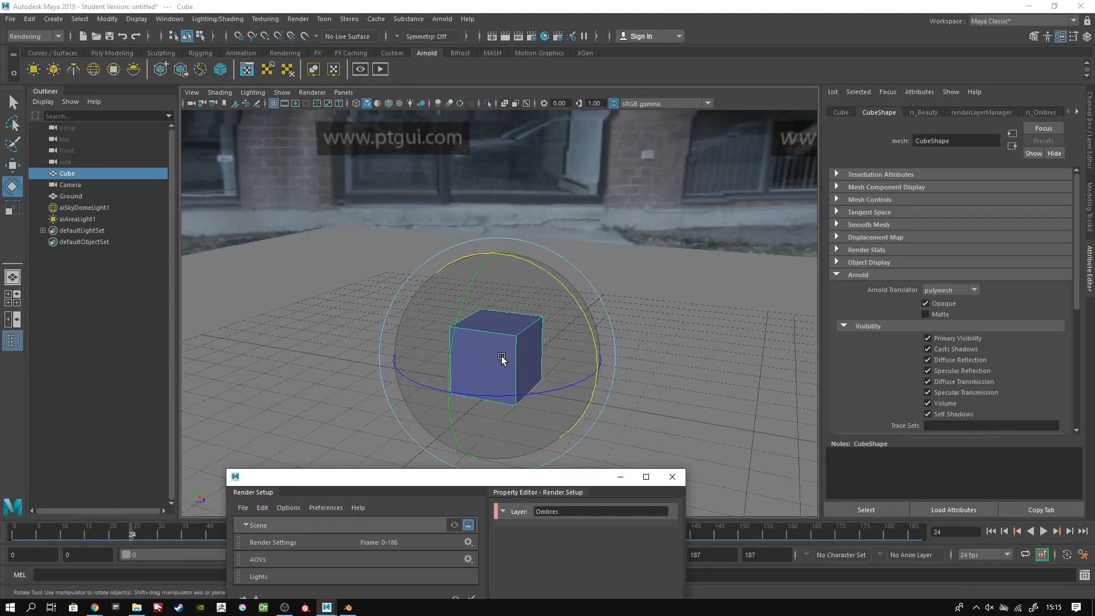
left_click_drag(502, 358, 554, 322)
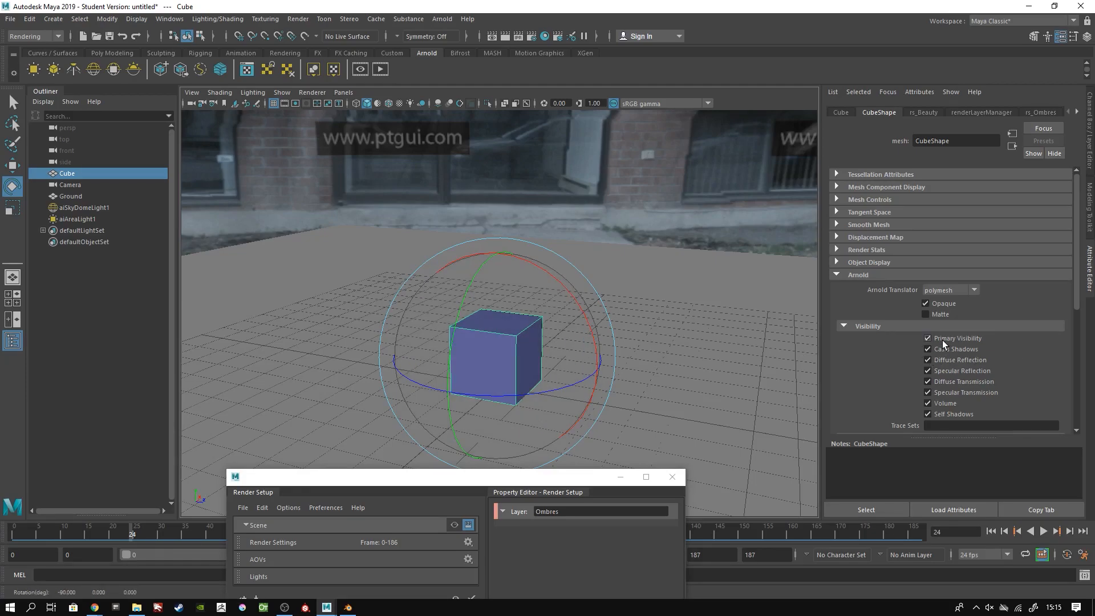
right_click(942, 340)
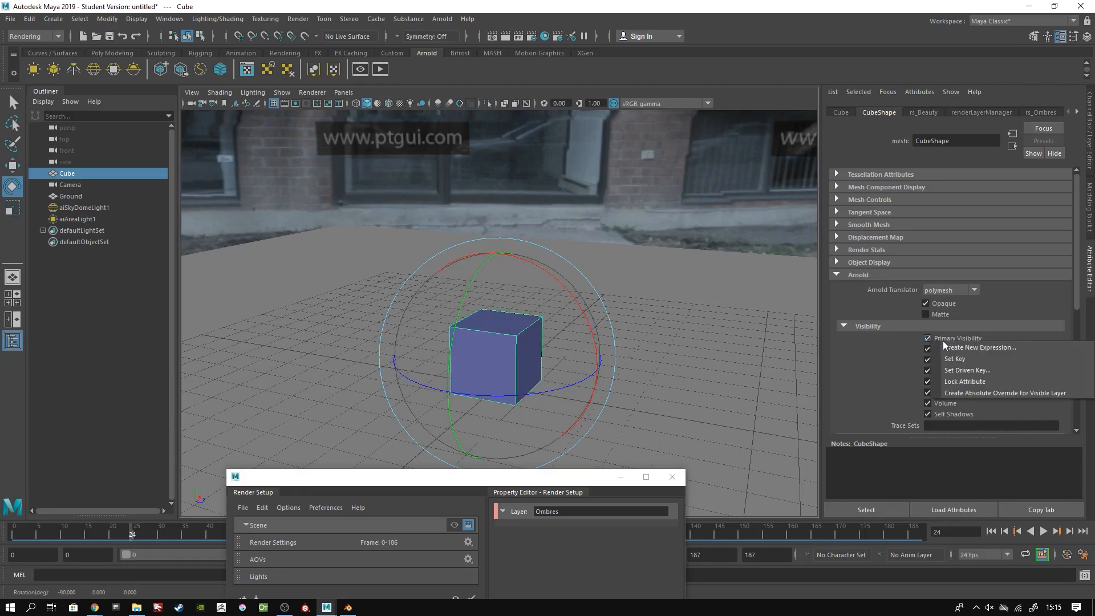
left_click(1016, 393)
Step: Turn off Primary Visibility in the cube shape's absolute override in the Ombres layer
left_click_drag(494, 484, 548, 120)
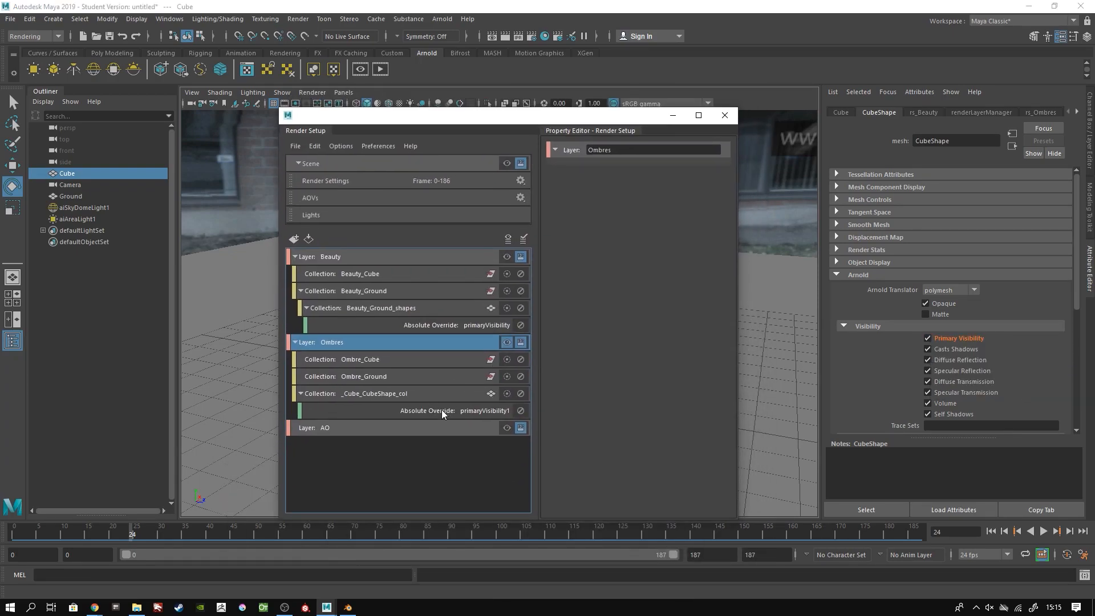
left_click(442, 410)
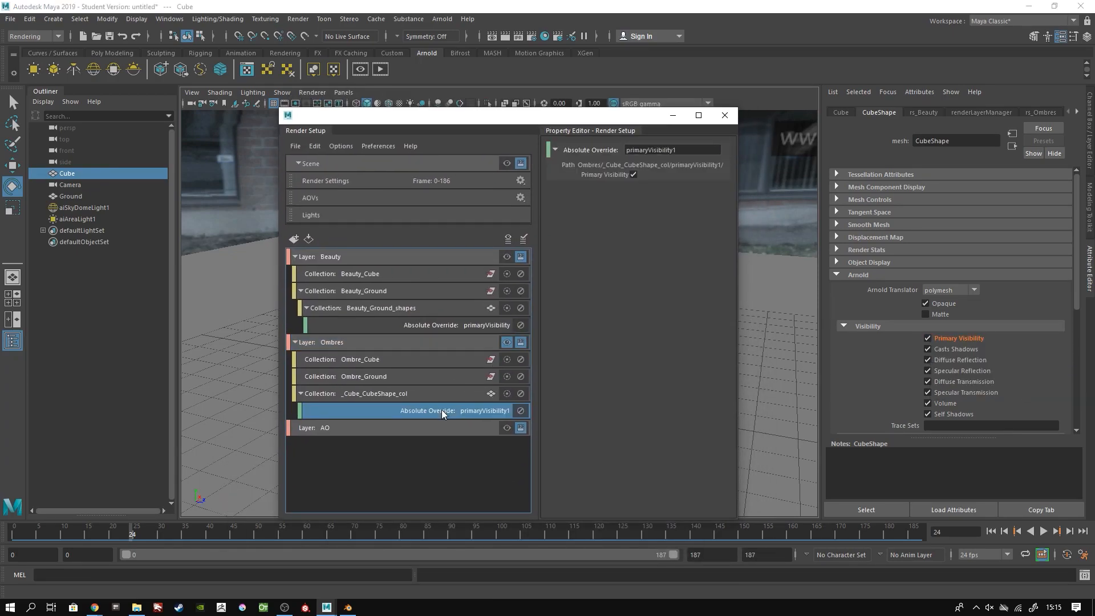
left_click(633, 175)
left_click_drag(610, 117, 545, 459)
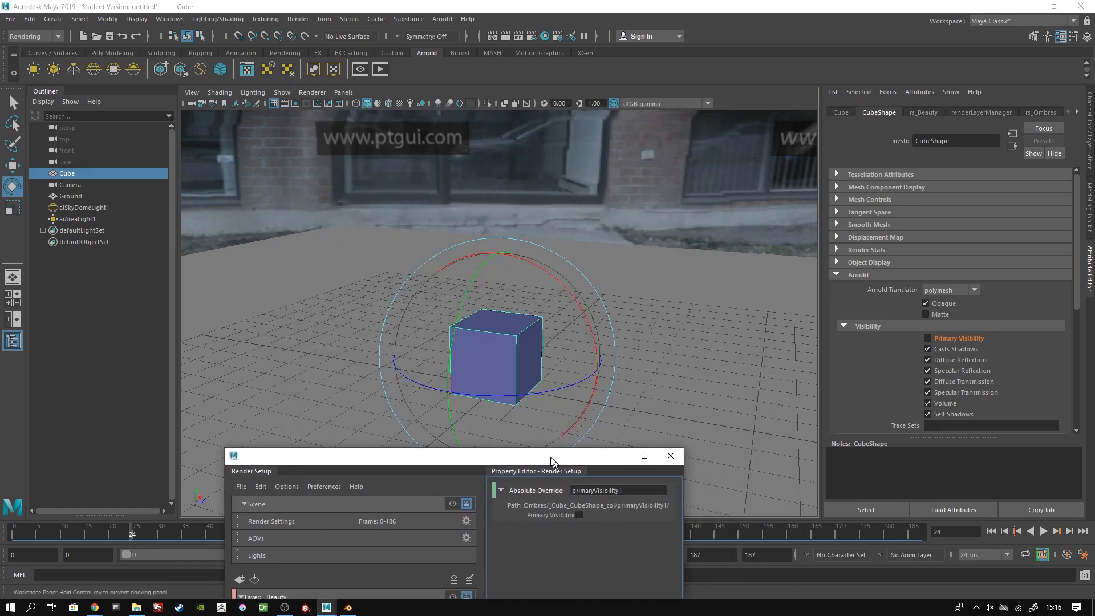
left_click_drag(558, 460, 716, 478)
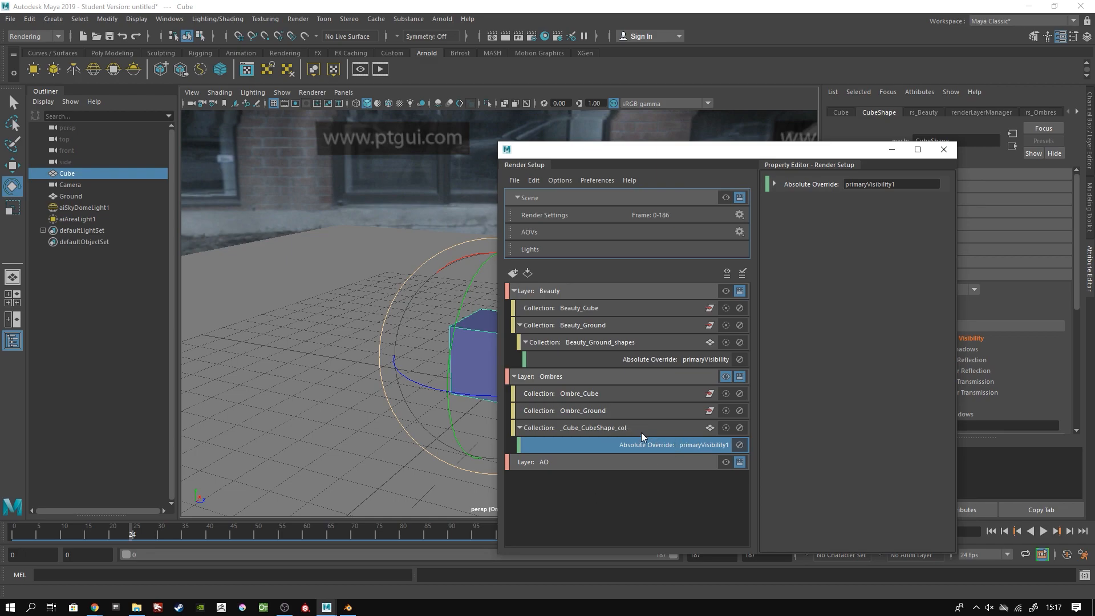
Step: Create a material override named Mat_Override_Shadows on the Ombre_Ground collection
left_click(628, 410)
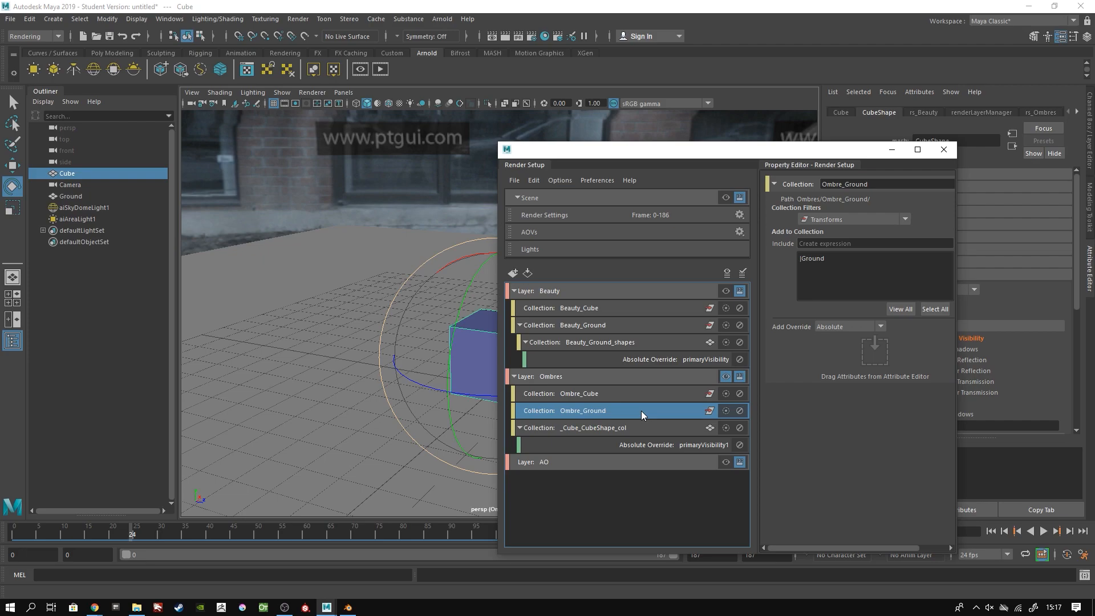
right_click(641, 411)
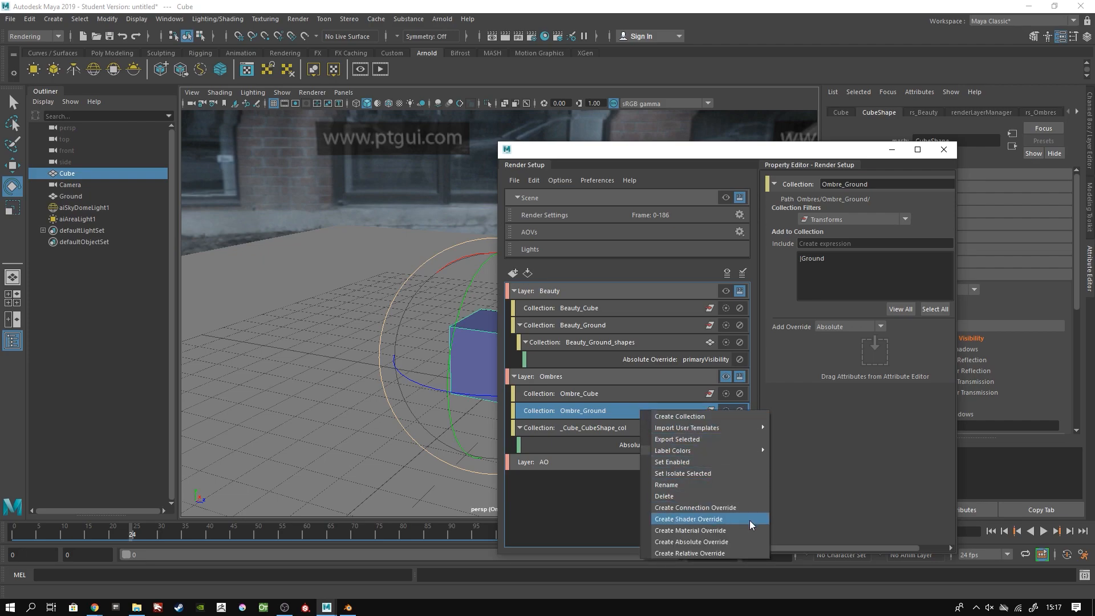
left_click(713, 530)
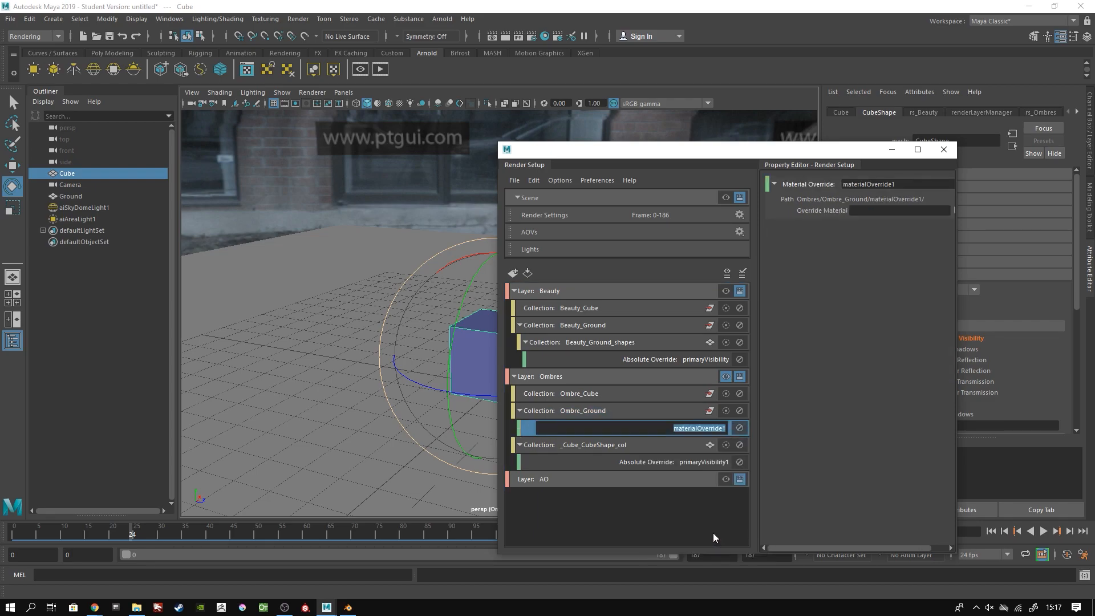
type("Mat_Override_Shadows")
key("Return")
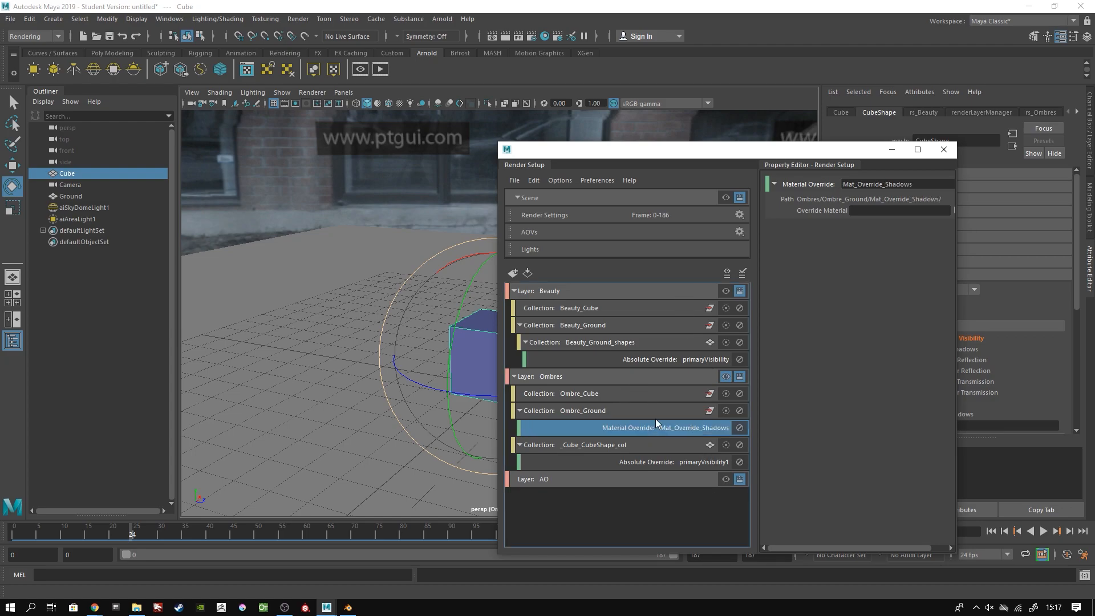
Step: Assign a new aiShadowMatte shader as the override material of Mat_Override_Shadows
left_click_drag(957, 209, 1040, 197)
left_click_drag(909, 153, 475, 370)
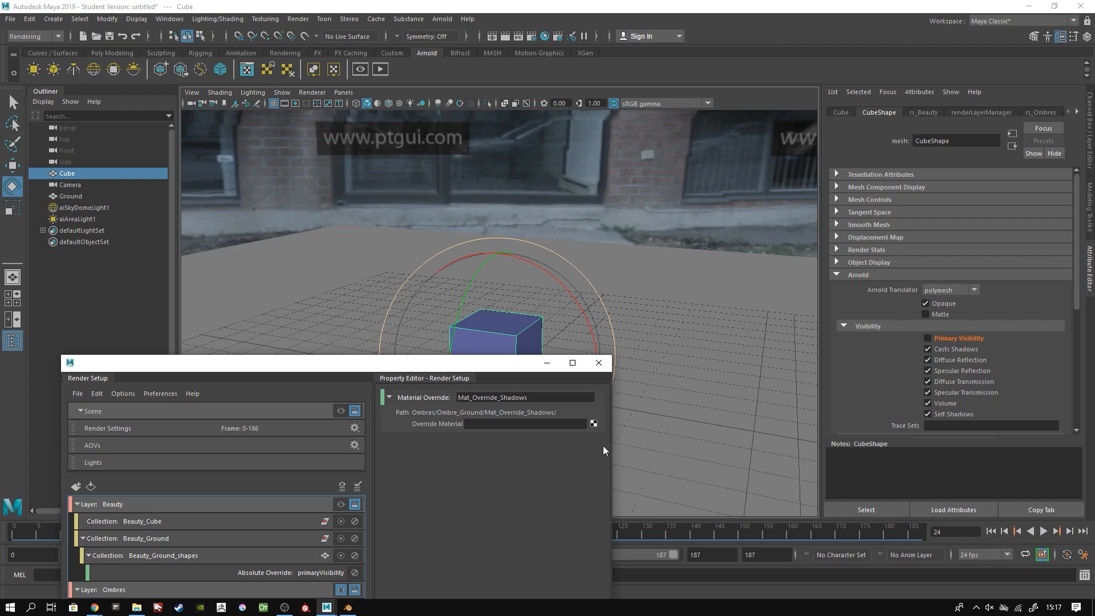
left_click(594, 424)
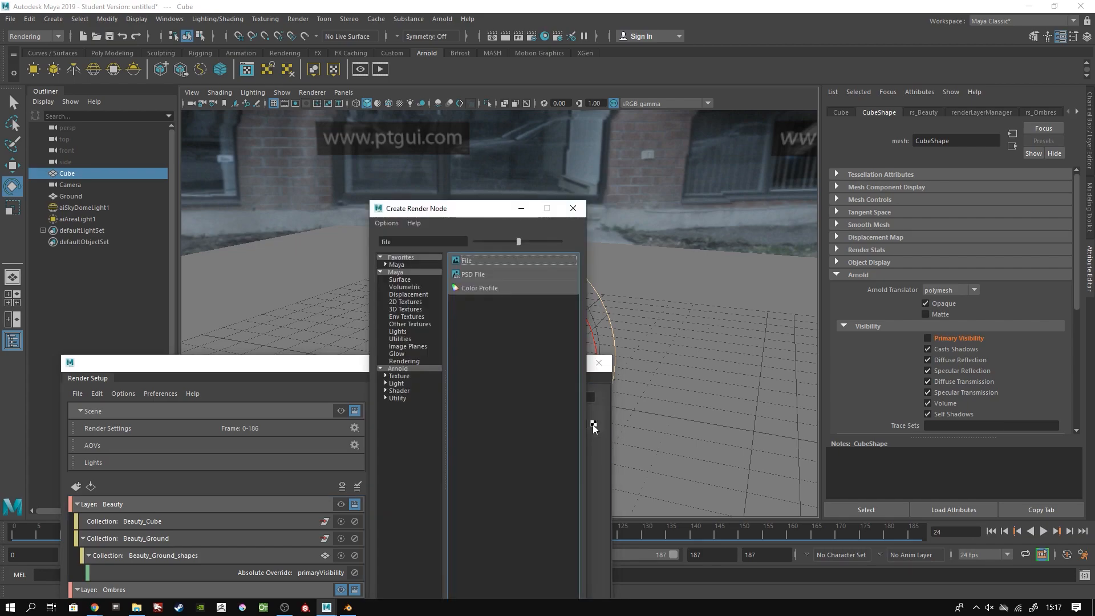
type("file")
left_click_drag(414, 237, 291, 236)
type("aisah")
key("BackSpace")
key("BackSpace")
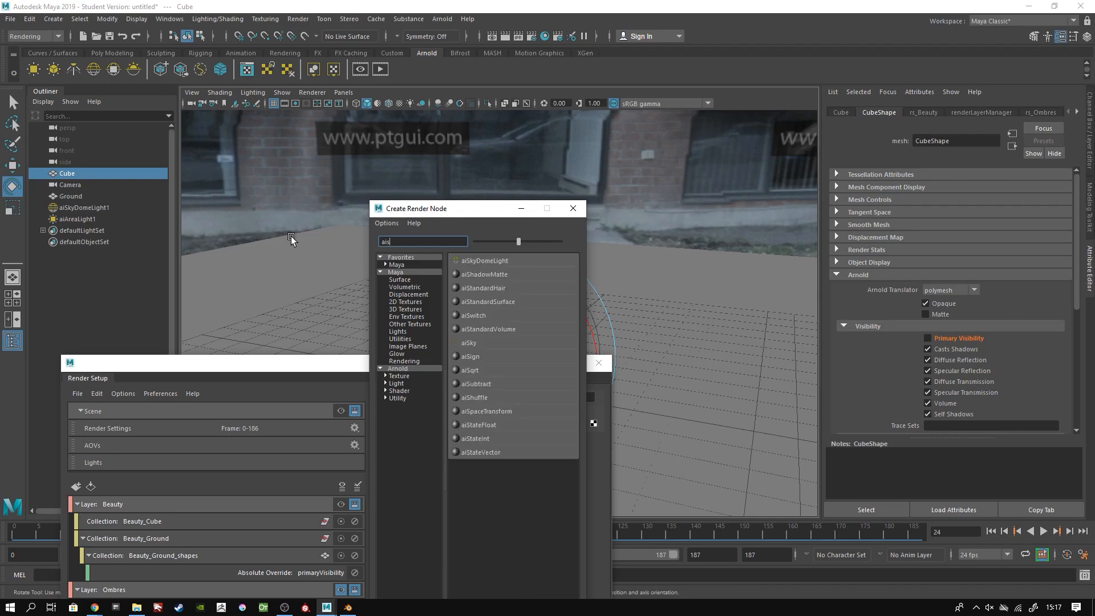
type("had")
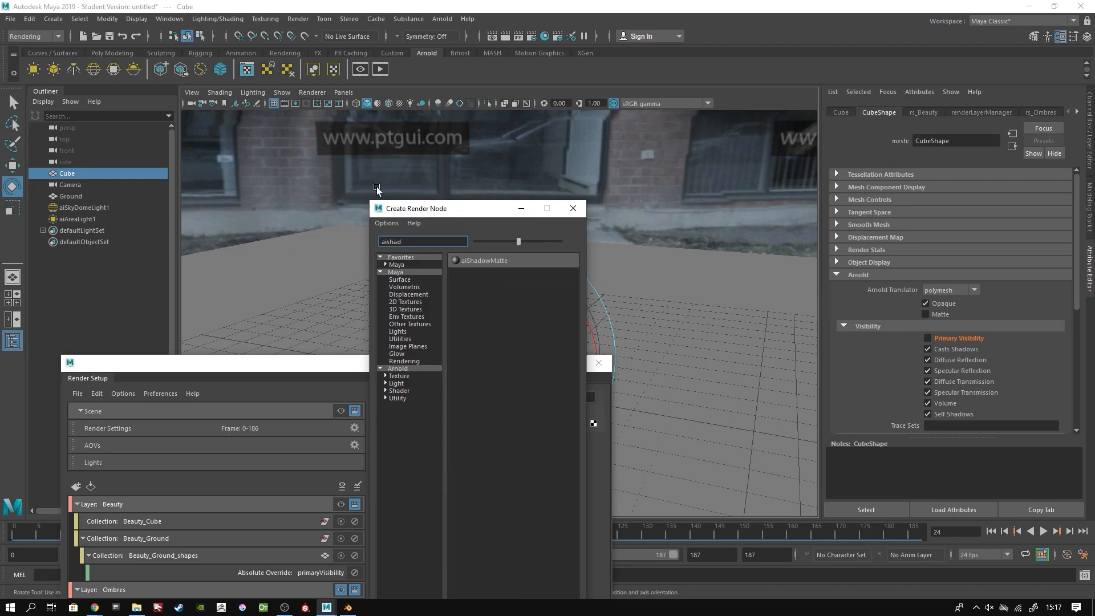
left_click(499, 257)
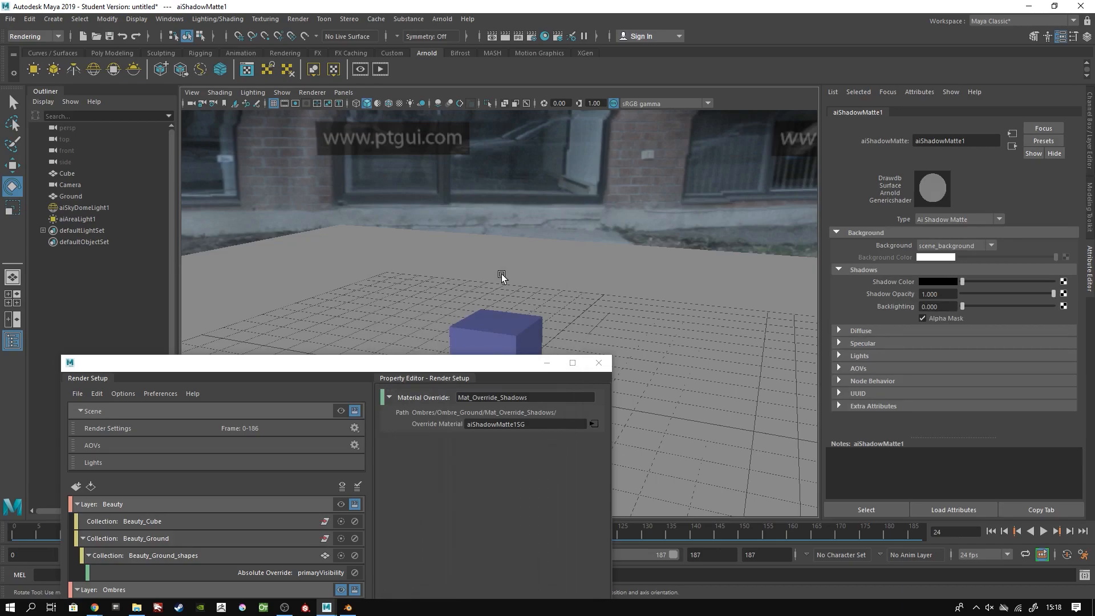
Step: Render the current frame of the Ombres layer, check the shadow in the alpha channel, and close the Render View
left_click_drag(433, 368, 349, 548)
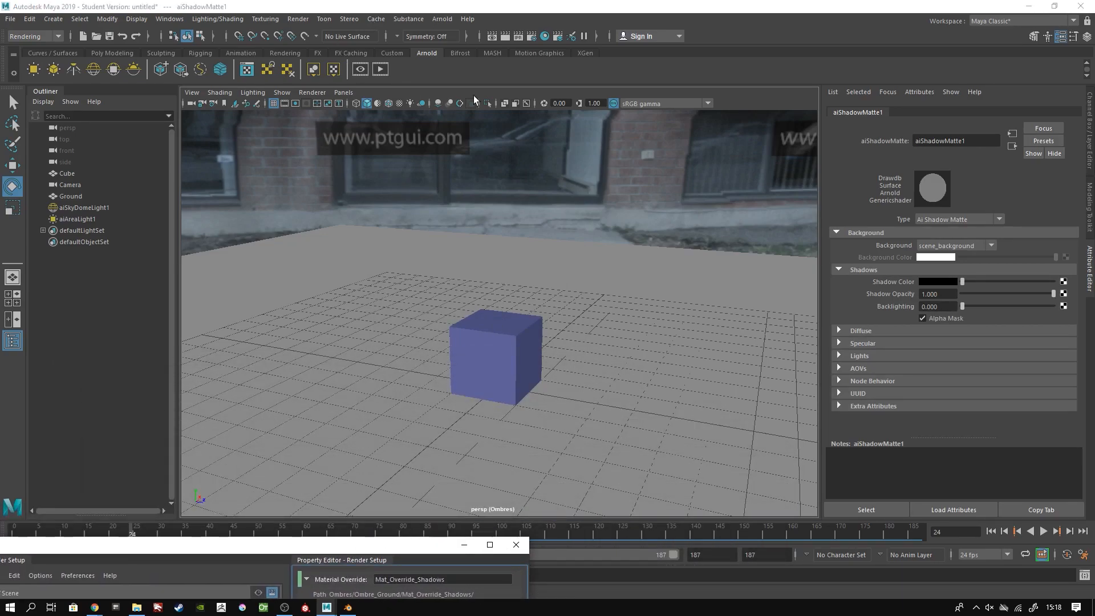
left_click(504, 38)
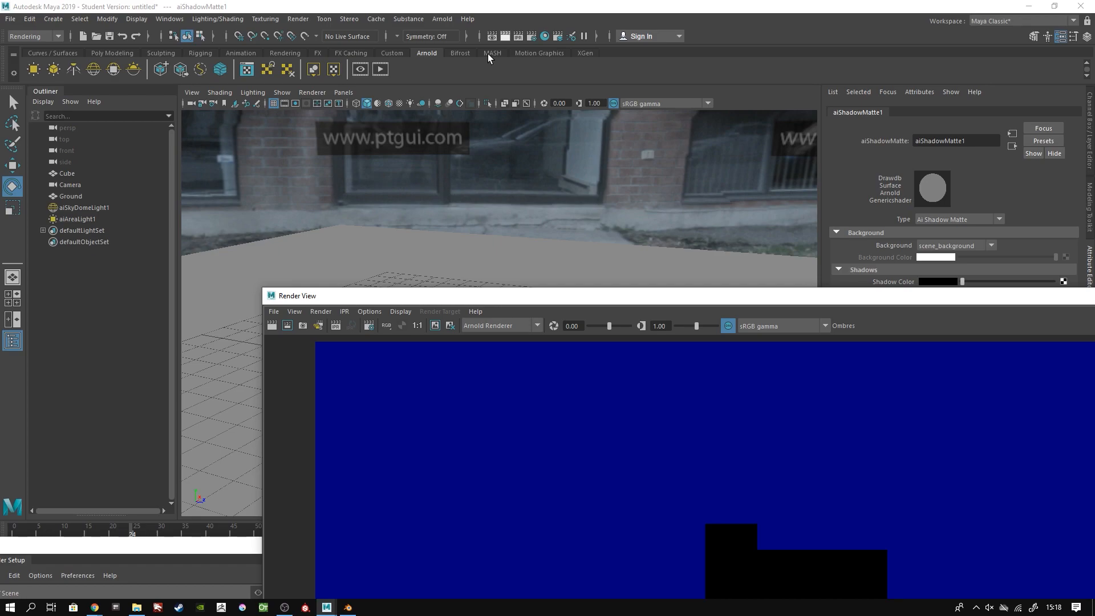
double_click(800, 295)
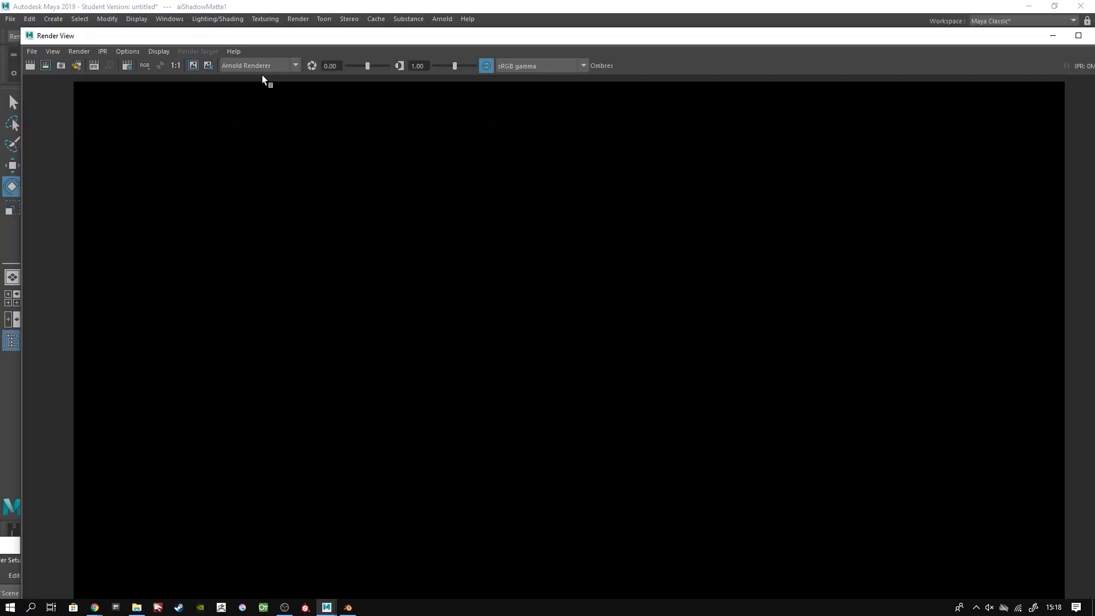
left_click(163, 64)
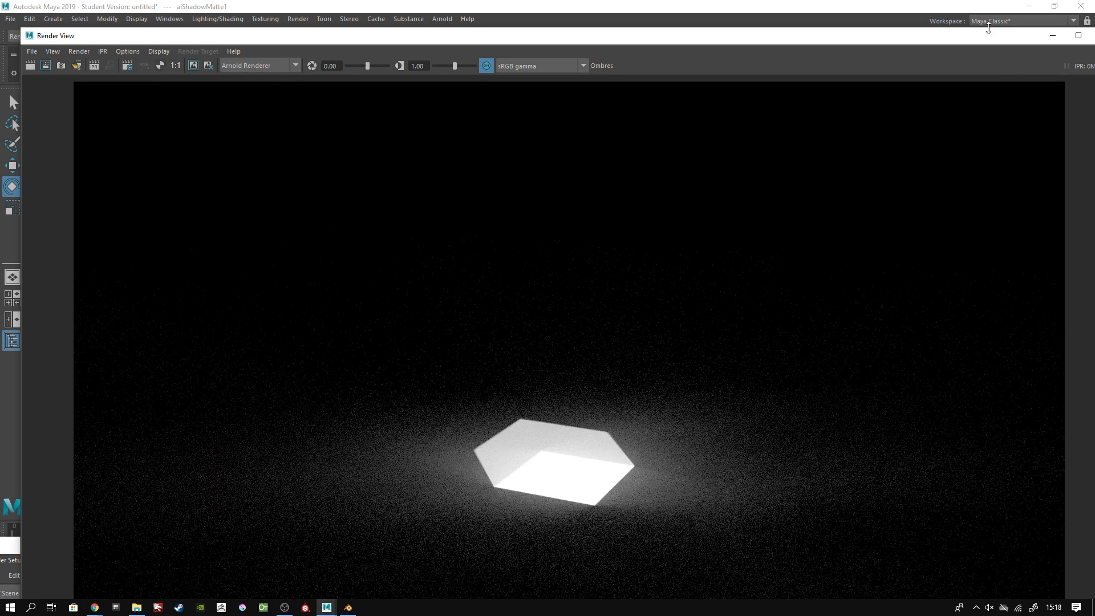
left_click(145, 66)
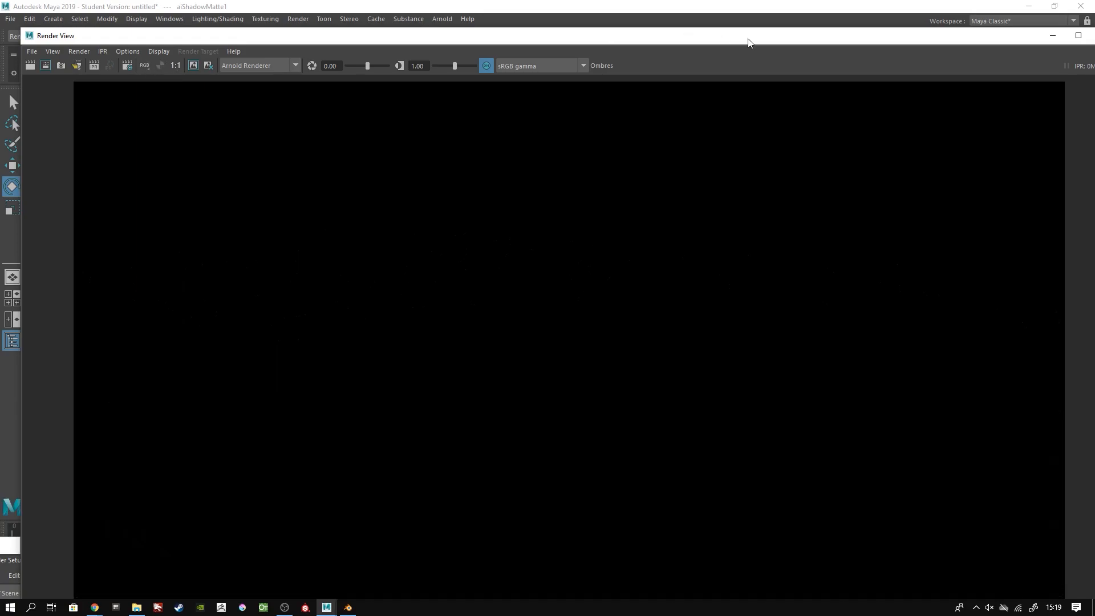
left_click_drag(915, 40, 614, 164)
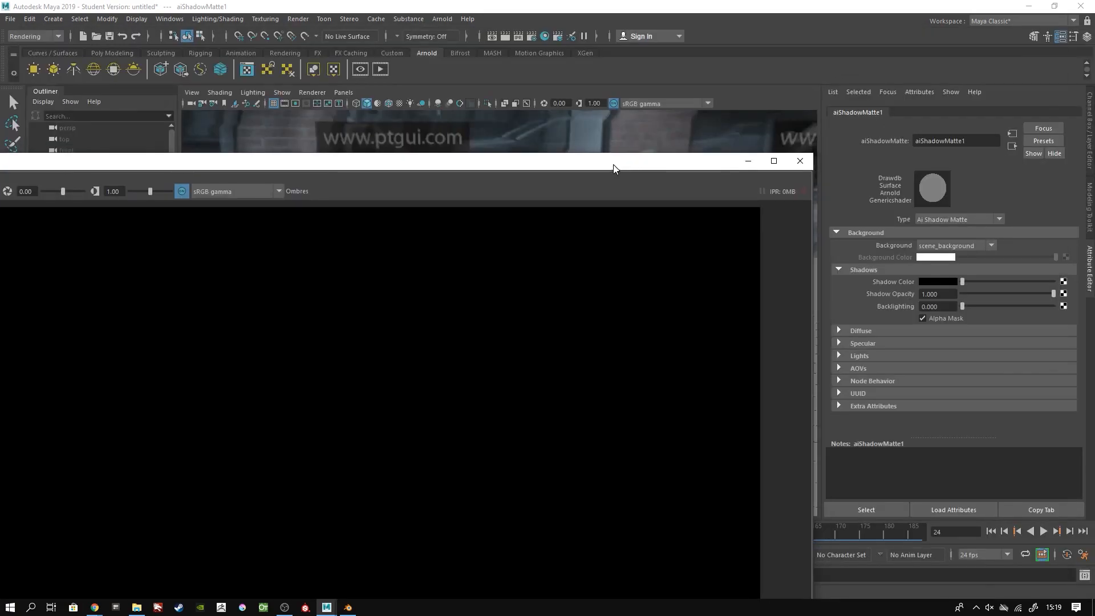
left_click(803, 164)
Step: Create a collection named ScenAO in the AO layer
left_click_drag(245, 551, 567, 109)
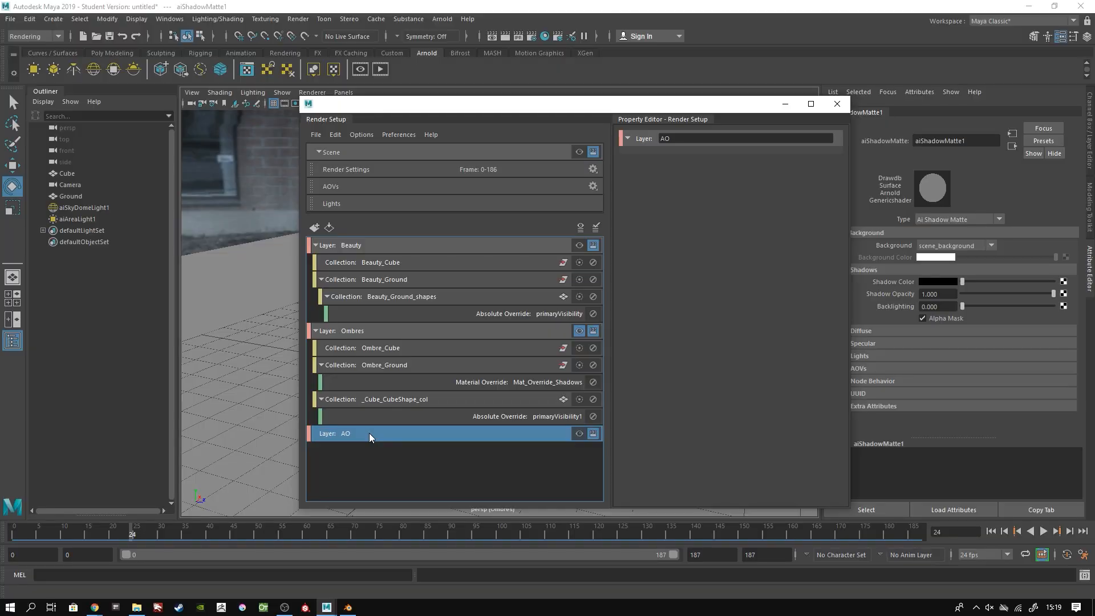
right_click(368, 433)
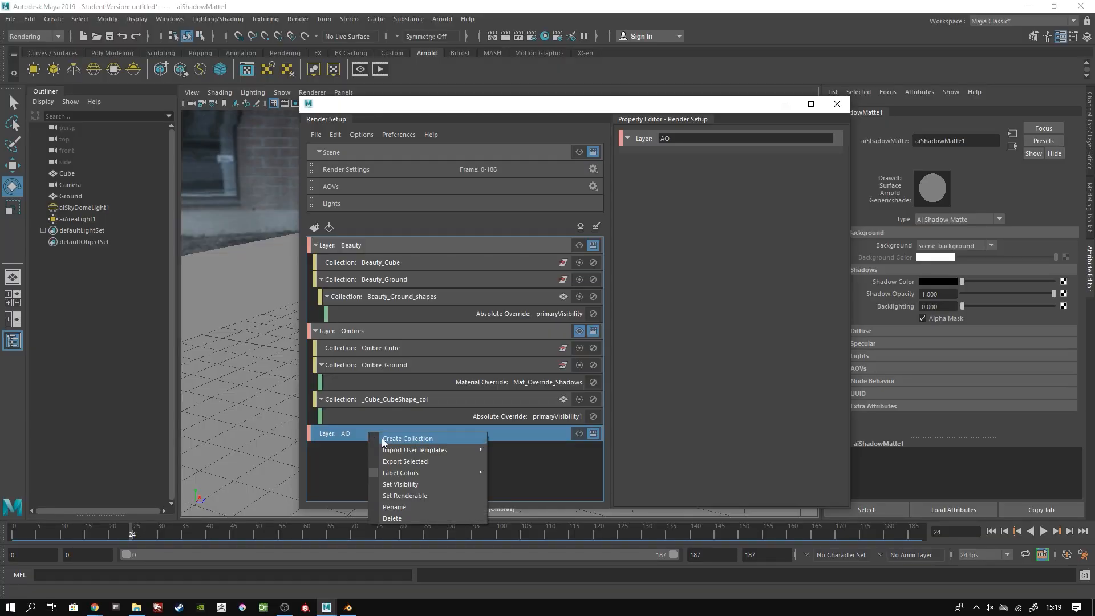
left_click(438, 440)
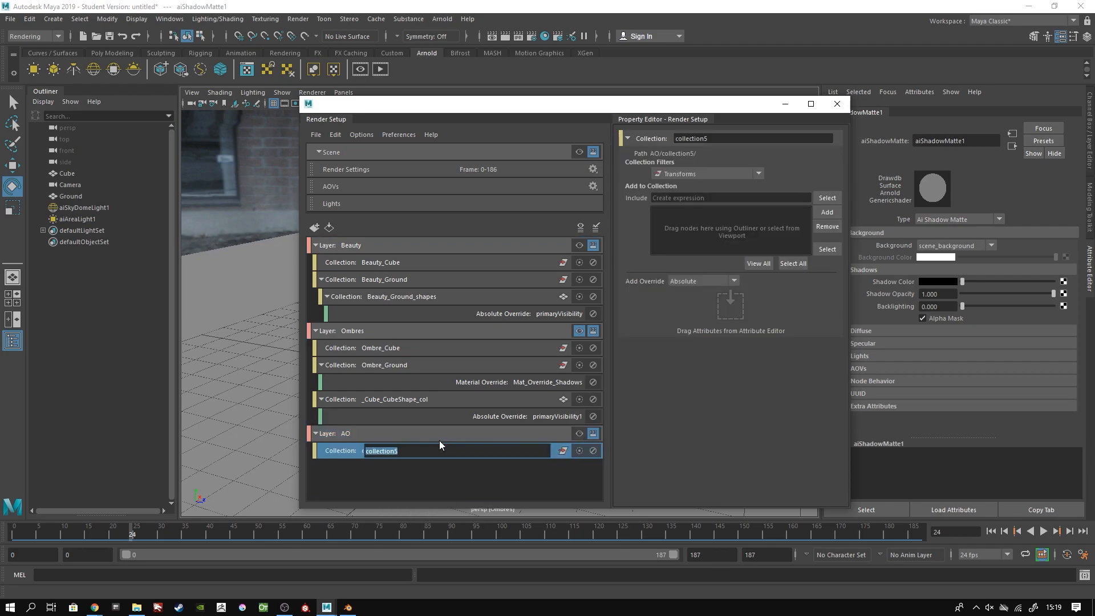
type("ScenAO")
key("Return")
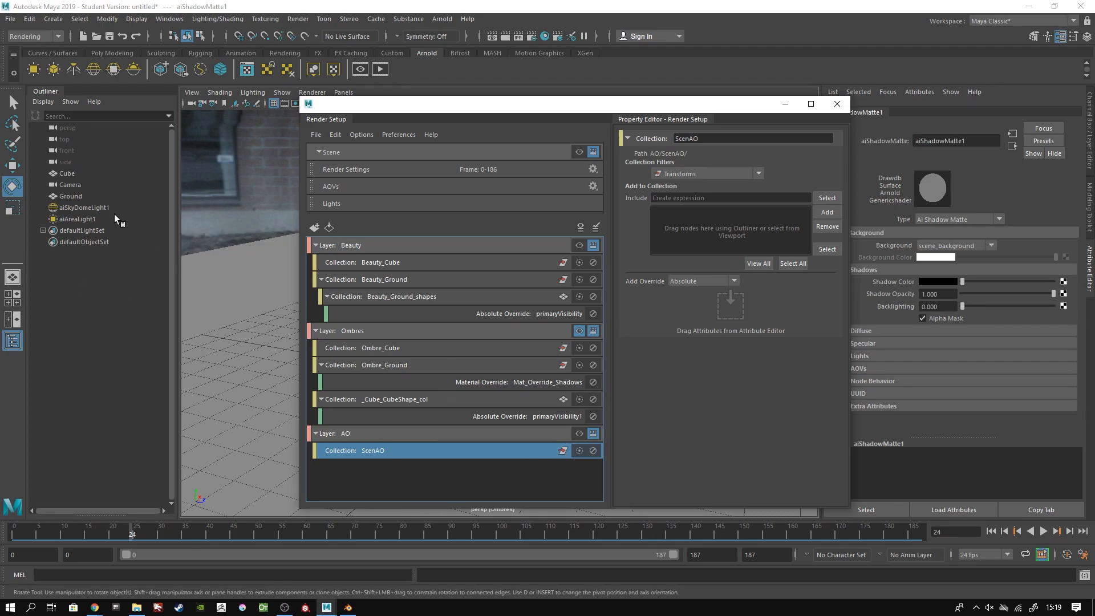
Step: Add the Ground and Cube objects to the ScenAO collection of the AO layer
left_click_drag(70, 194, 761, 213)
left_click_drag(59, 169, 707, 231)
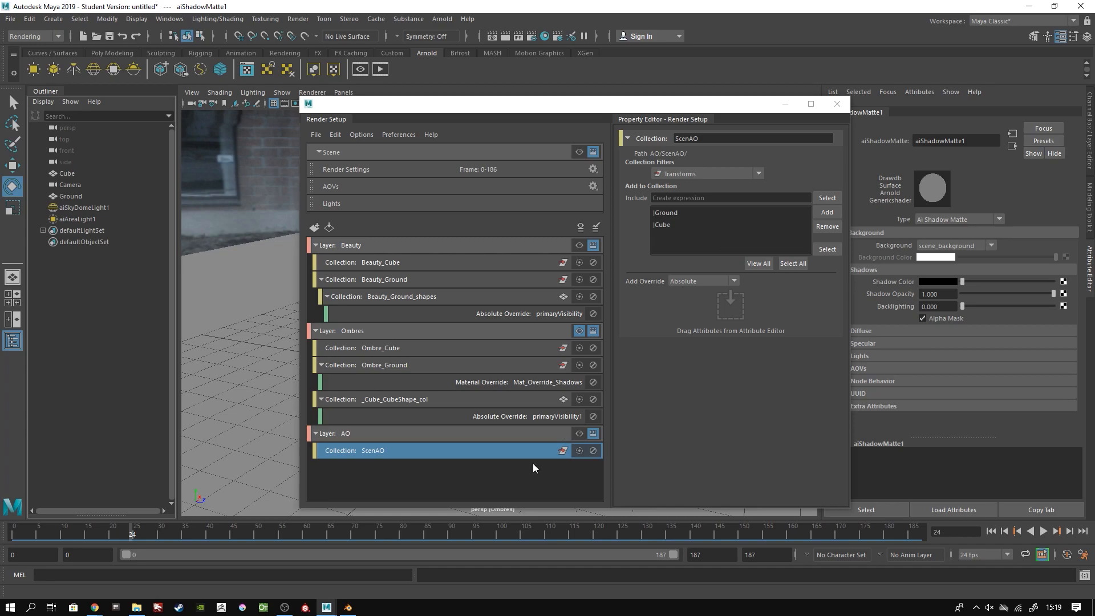
left_click(481, 449)
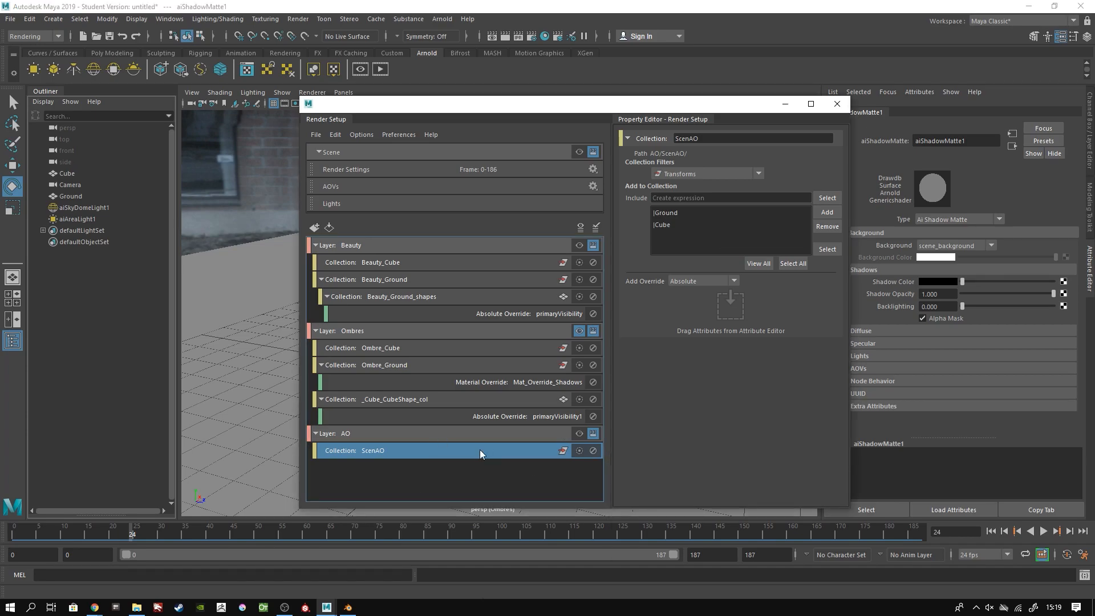
Step: Create a material override named AO_Material_Override on the ScenAO collection
right_click(480, 449)
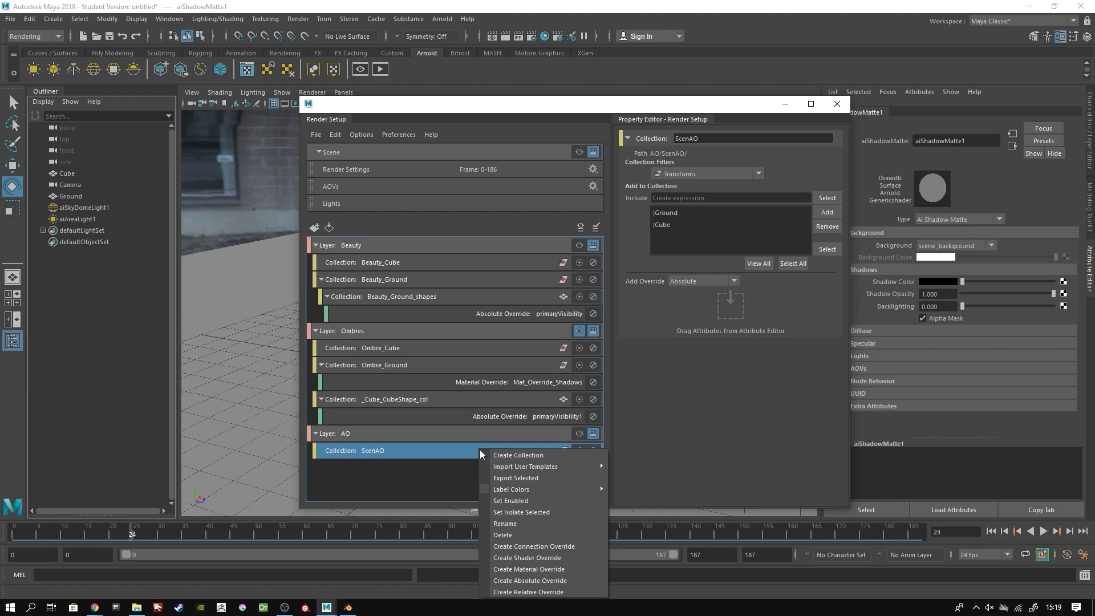
left_click(566, 570)
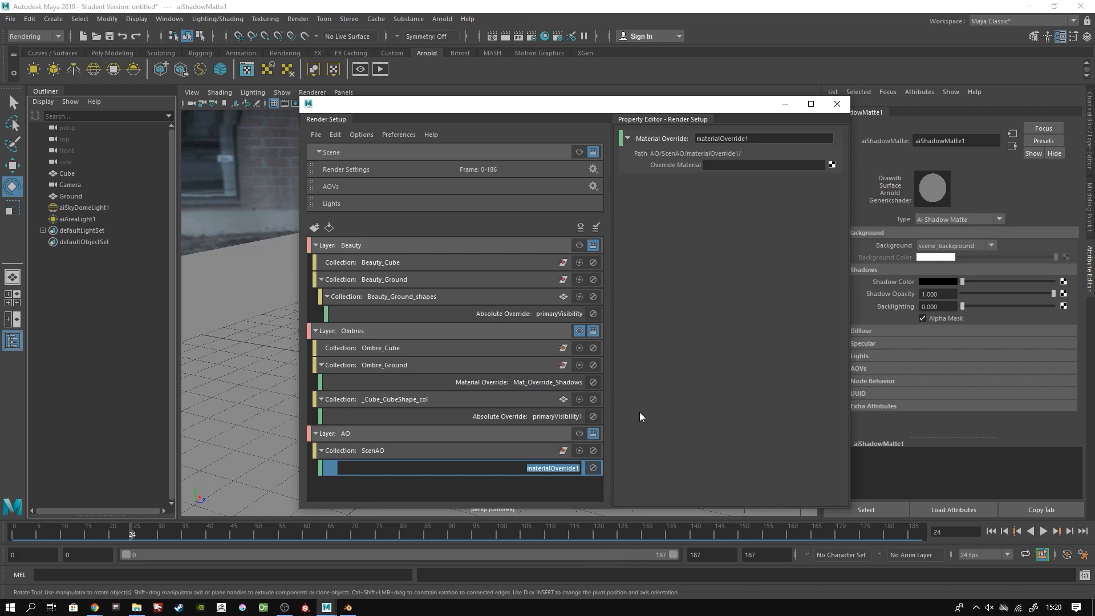
left_click(545, 468)
left_click_drag(519, 465, 706, 454)
type("AO_Material_Override")
key("Return")
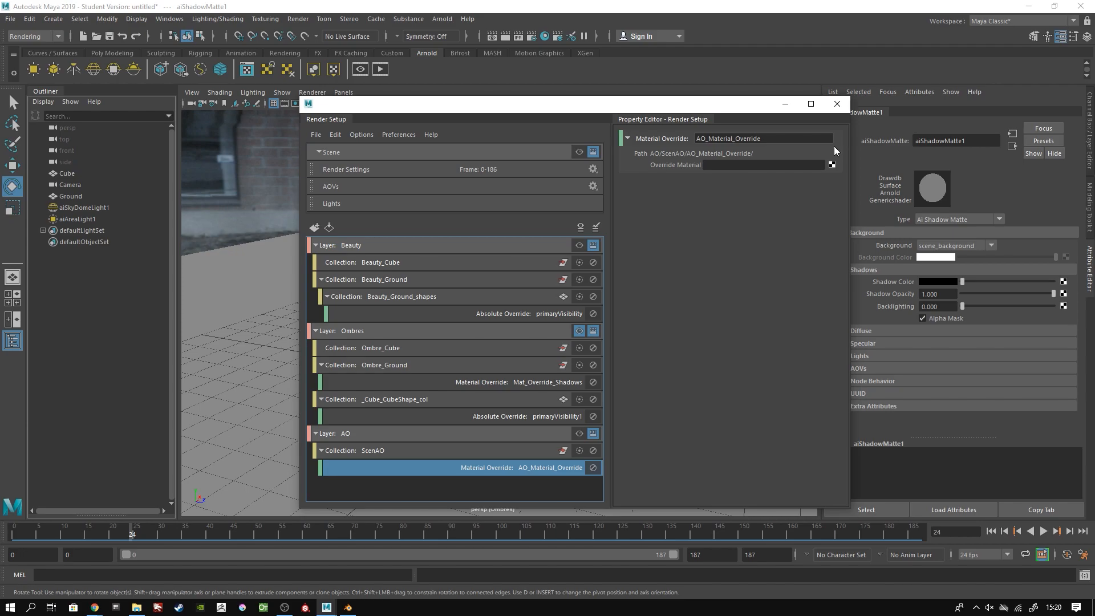
Step: Assign a new aiAmbientOcclusion shader as the override material of AO_Material_Override
left_click(833, 165)
type("aishad")
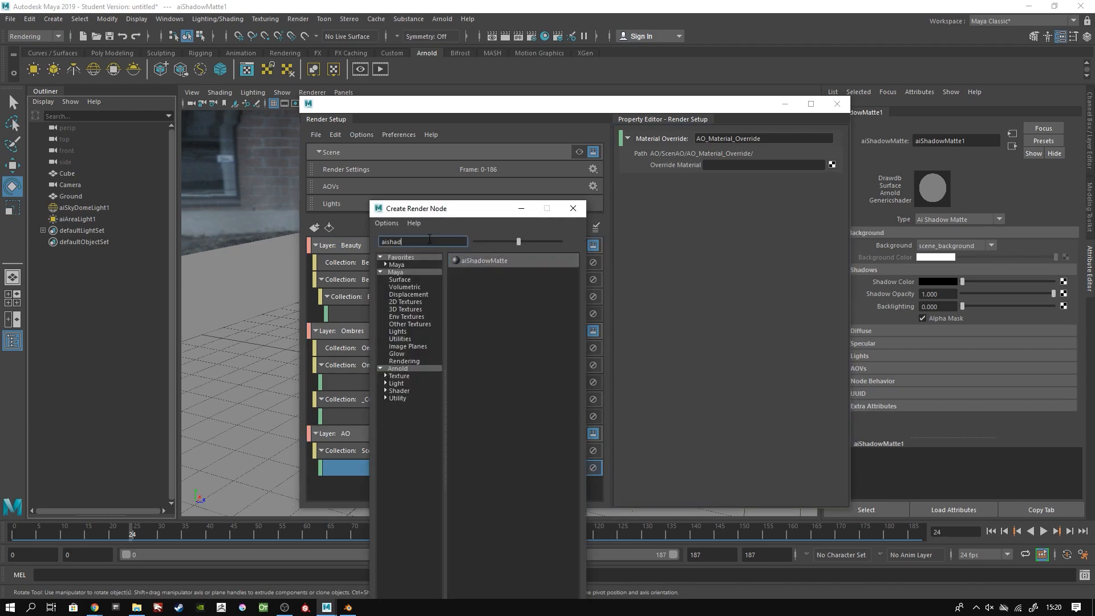
double_click(431, 240)
type("Am")
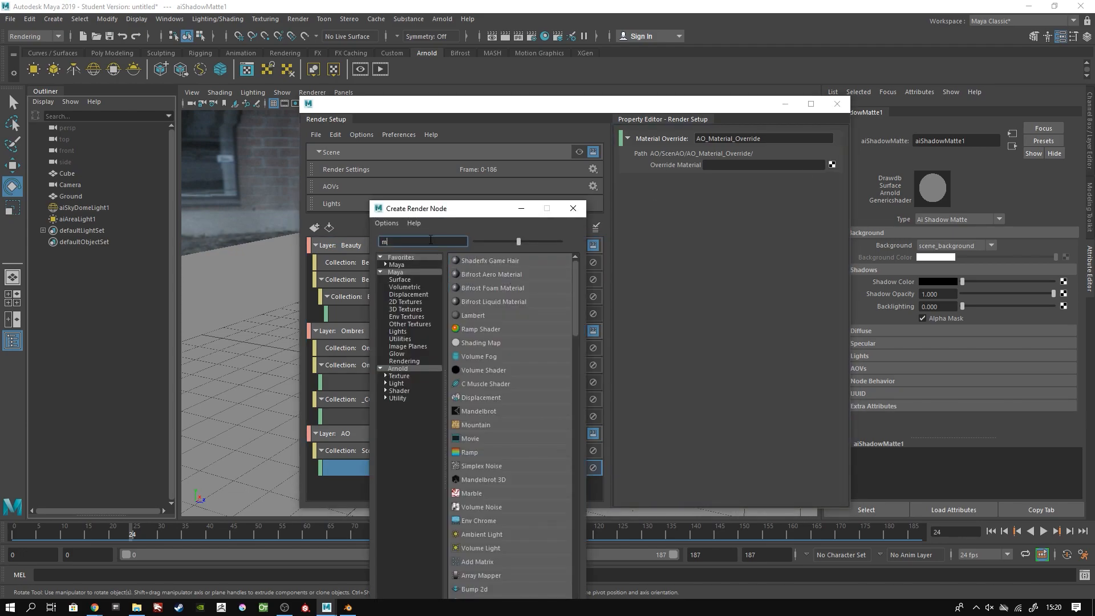
type("bi")
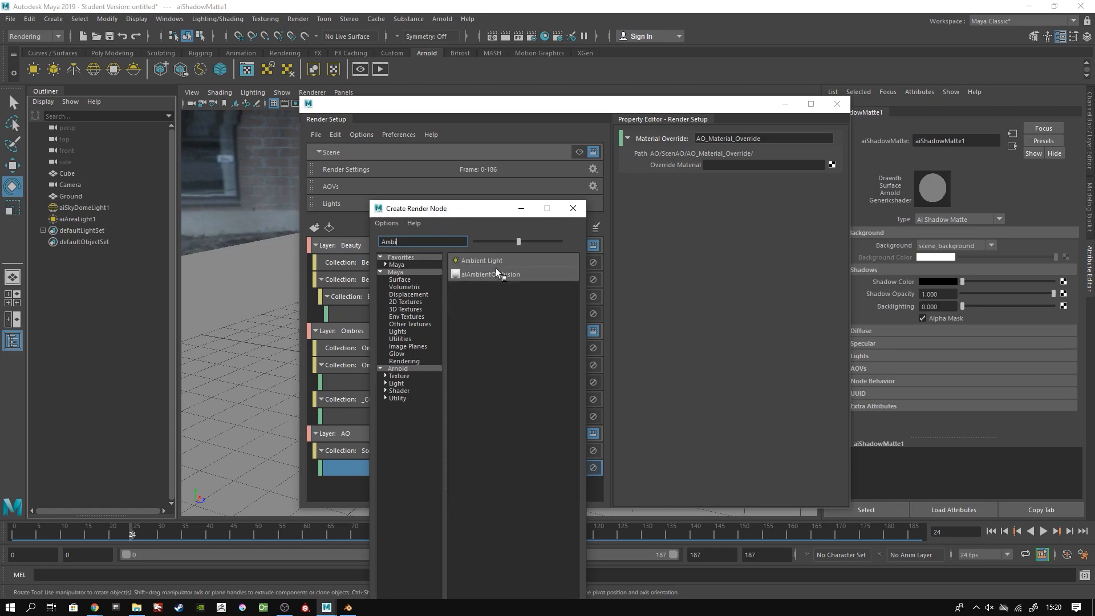
left_click(505, 273)
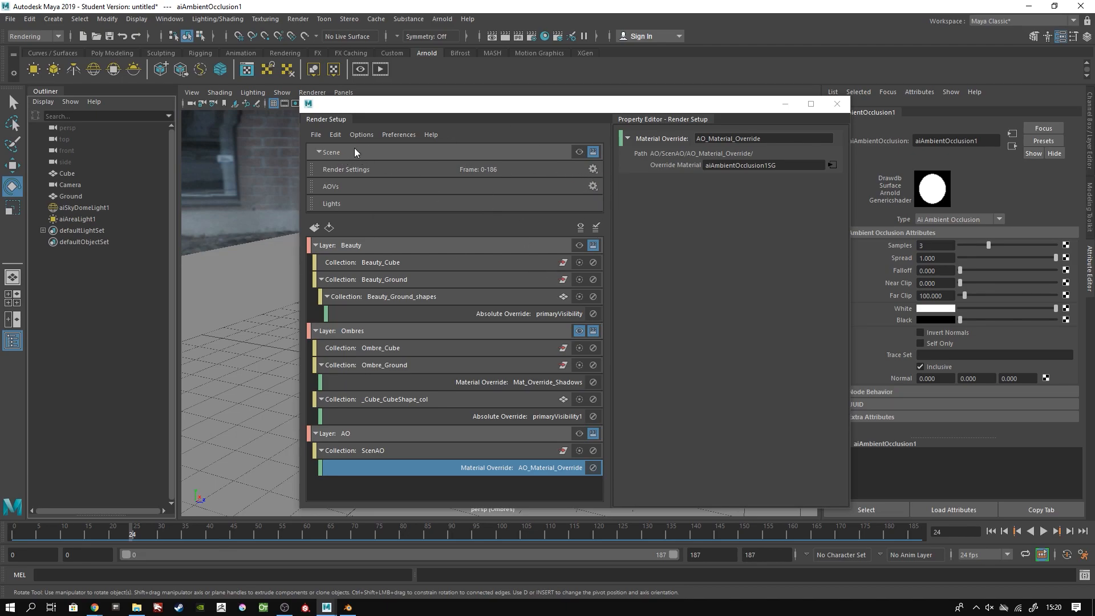
Step: Make the default Scene layer non-renderable and move the Render Setup window out of the way
left_click(594, 152)
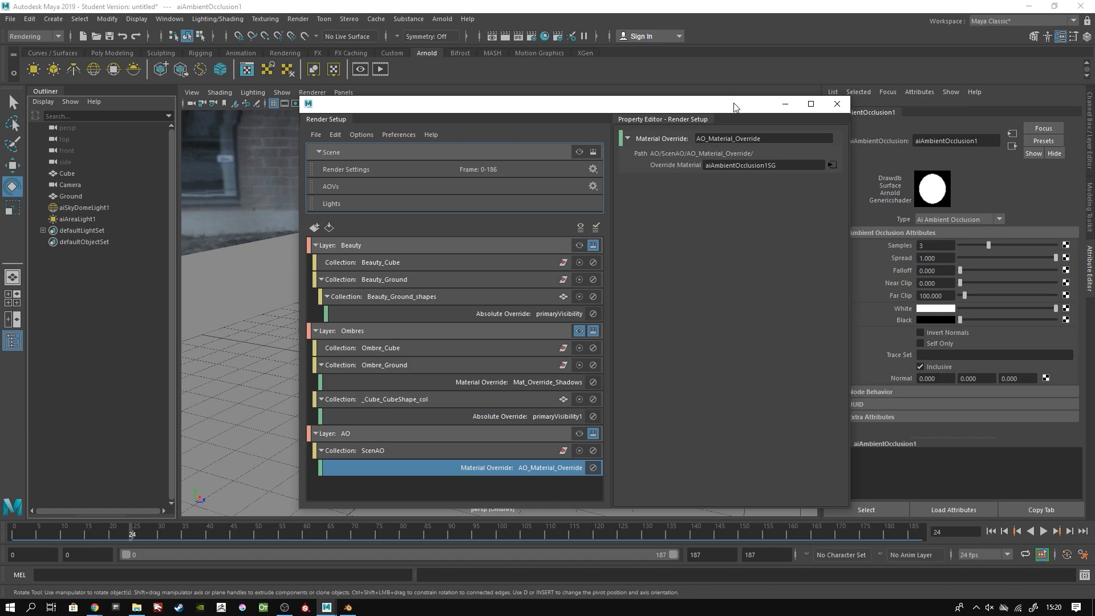
left_click_drag(734, 108, 587, 266)
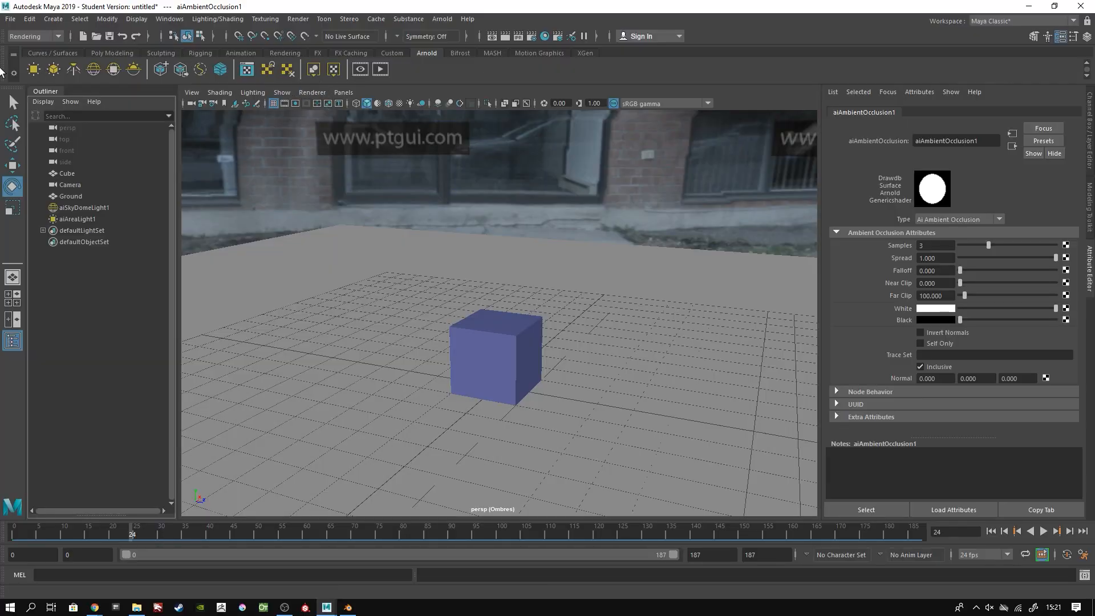
Step: Open the Render Sequence options and set the current camera to Camera
left_click(24, 38)
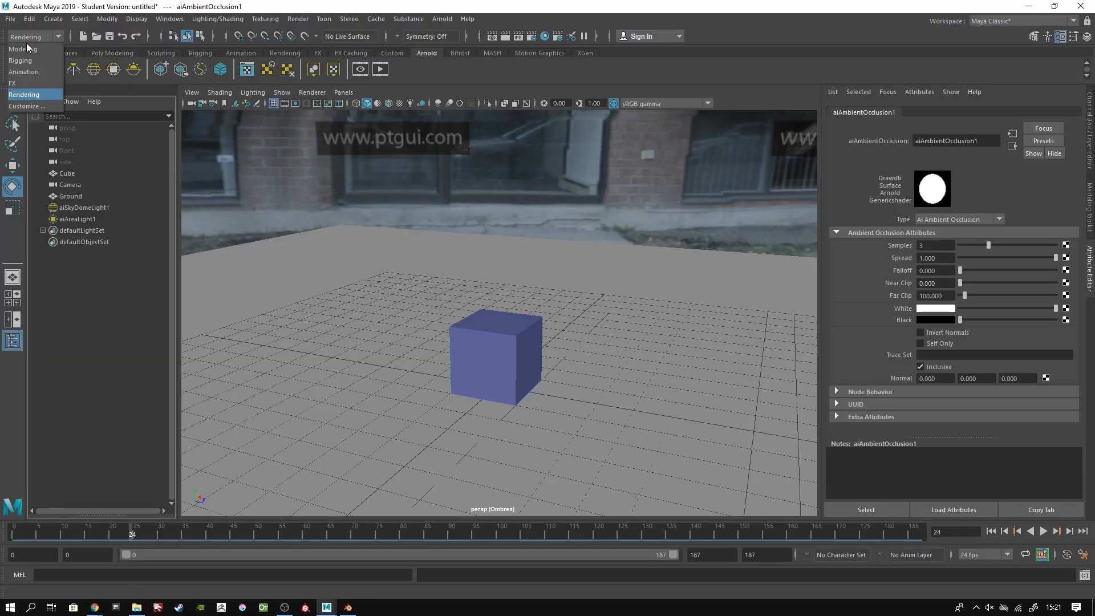
left_click(24, 92)
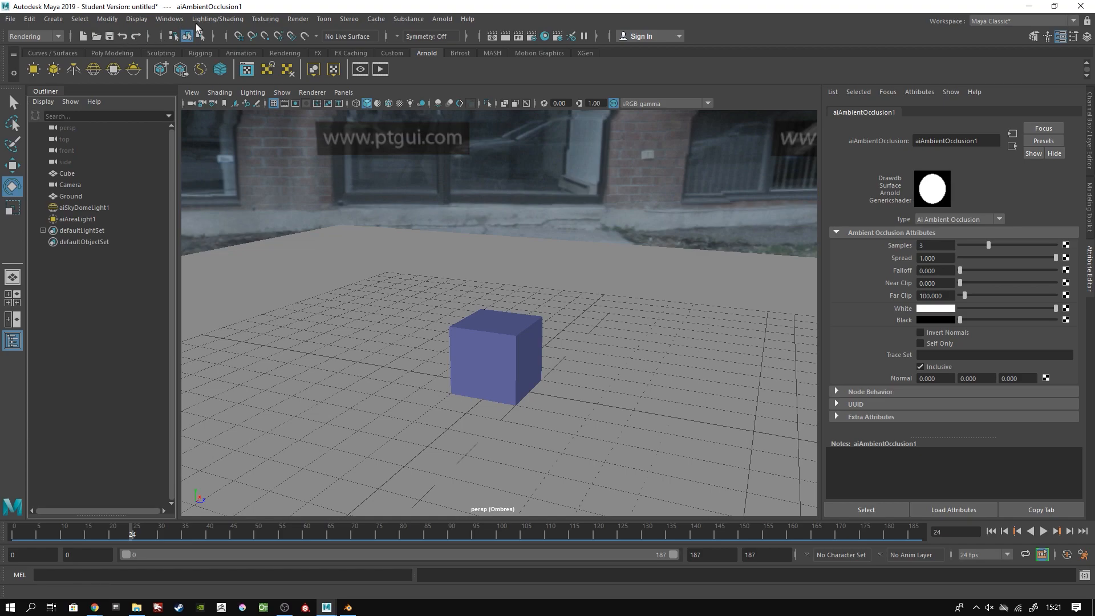
left_click(299, 19)
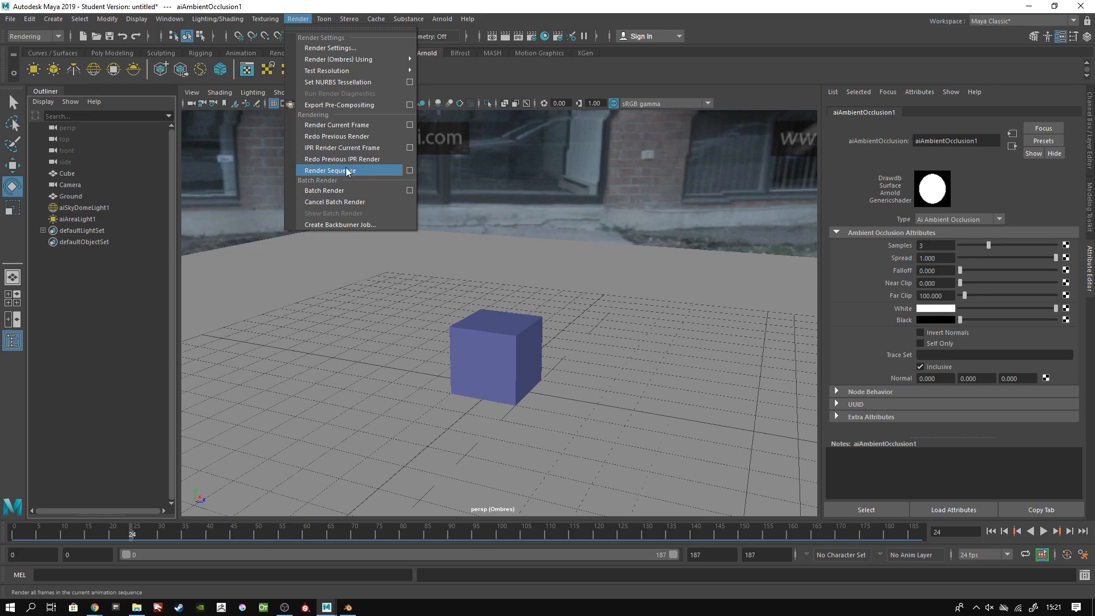
left_click(410, 171)
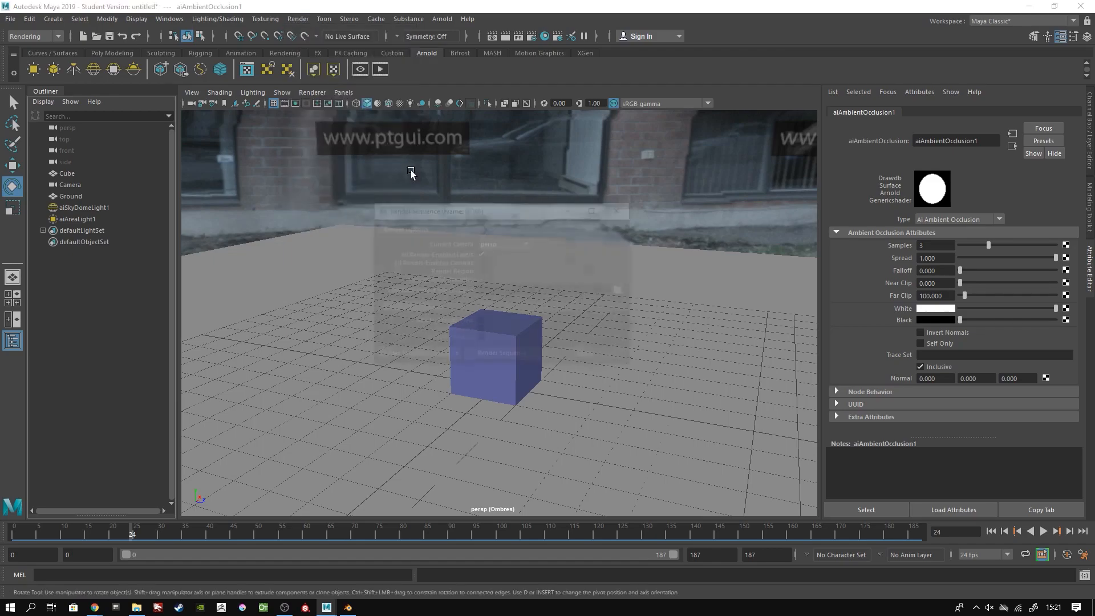
left_click(530, 241)
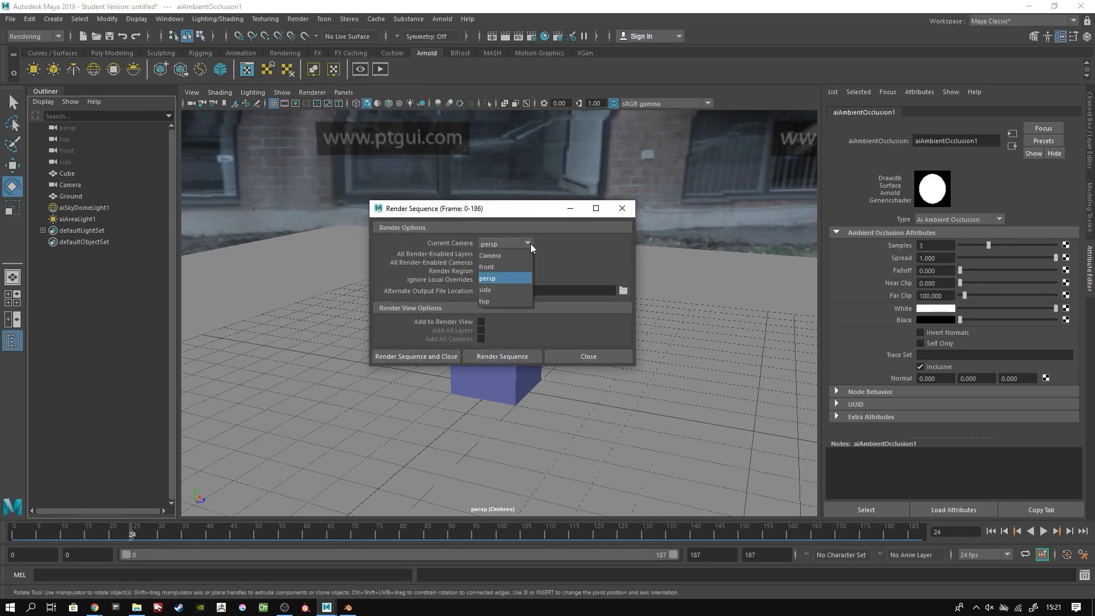
left_click(498, 257)
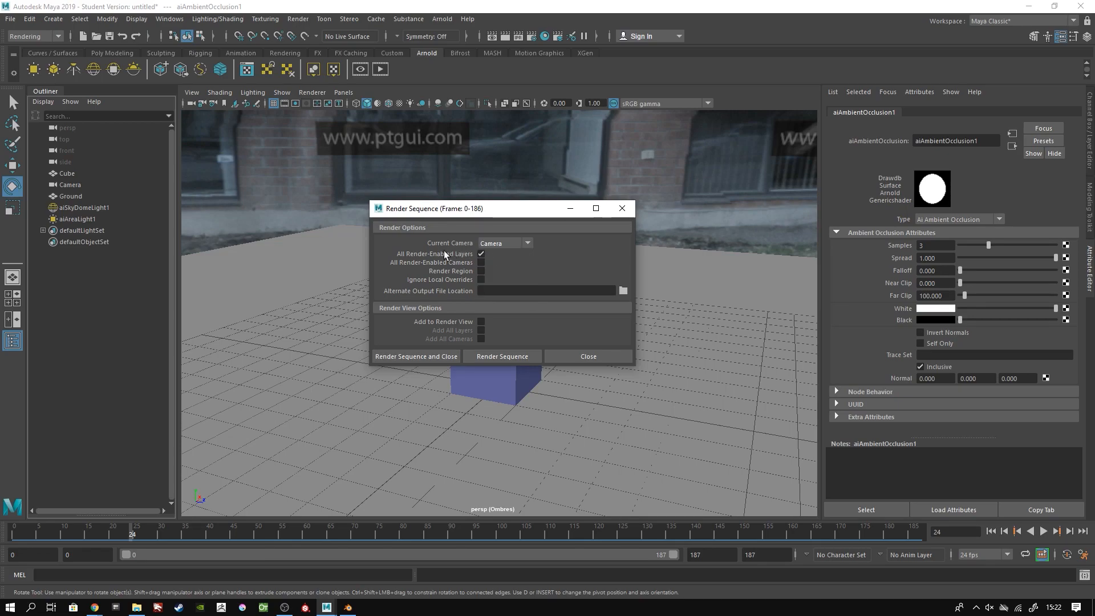